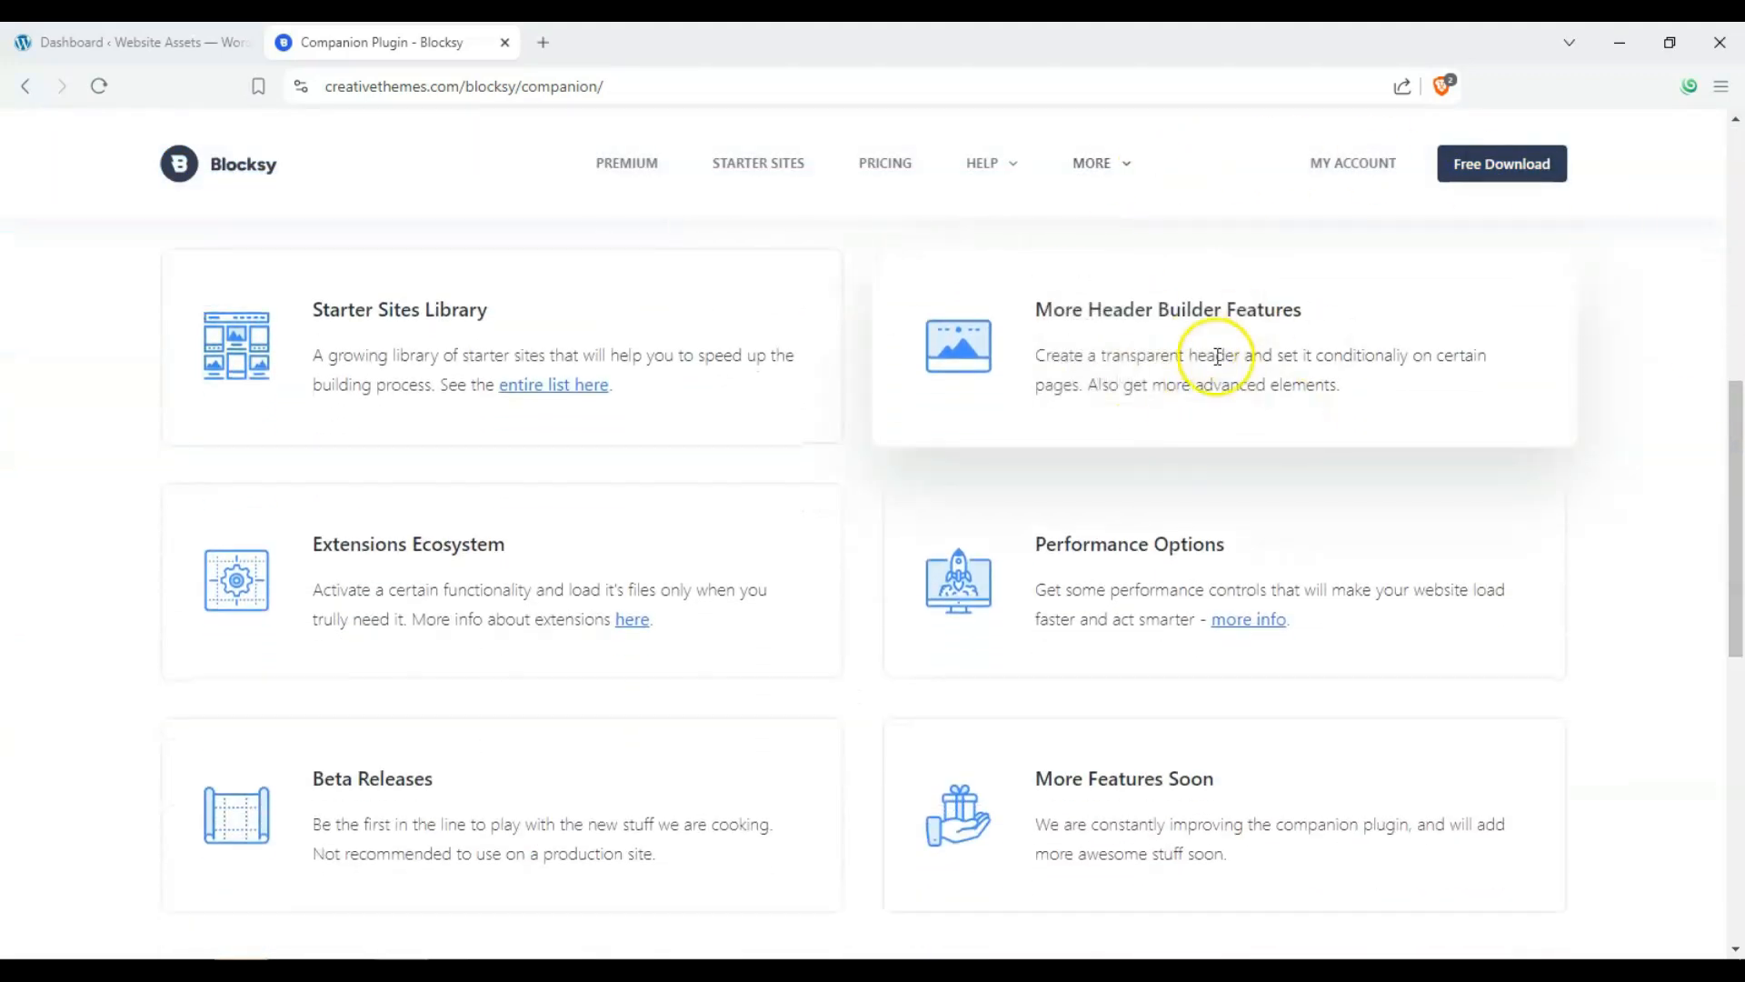
Review the Blocksy Companion feature overview and open the plugin's download page on WordPress.org.
scroll(100, 467, "down", 2)
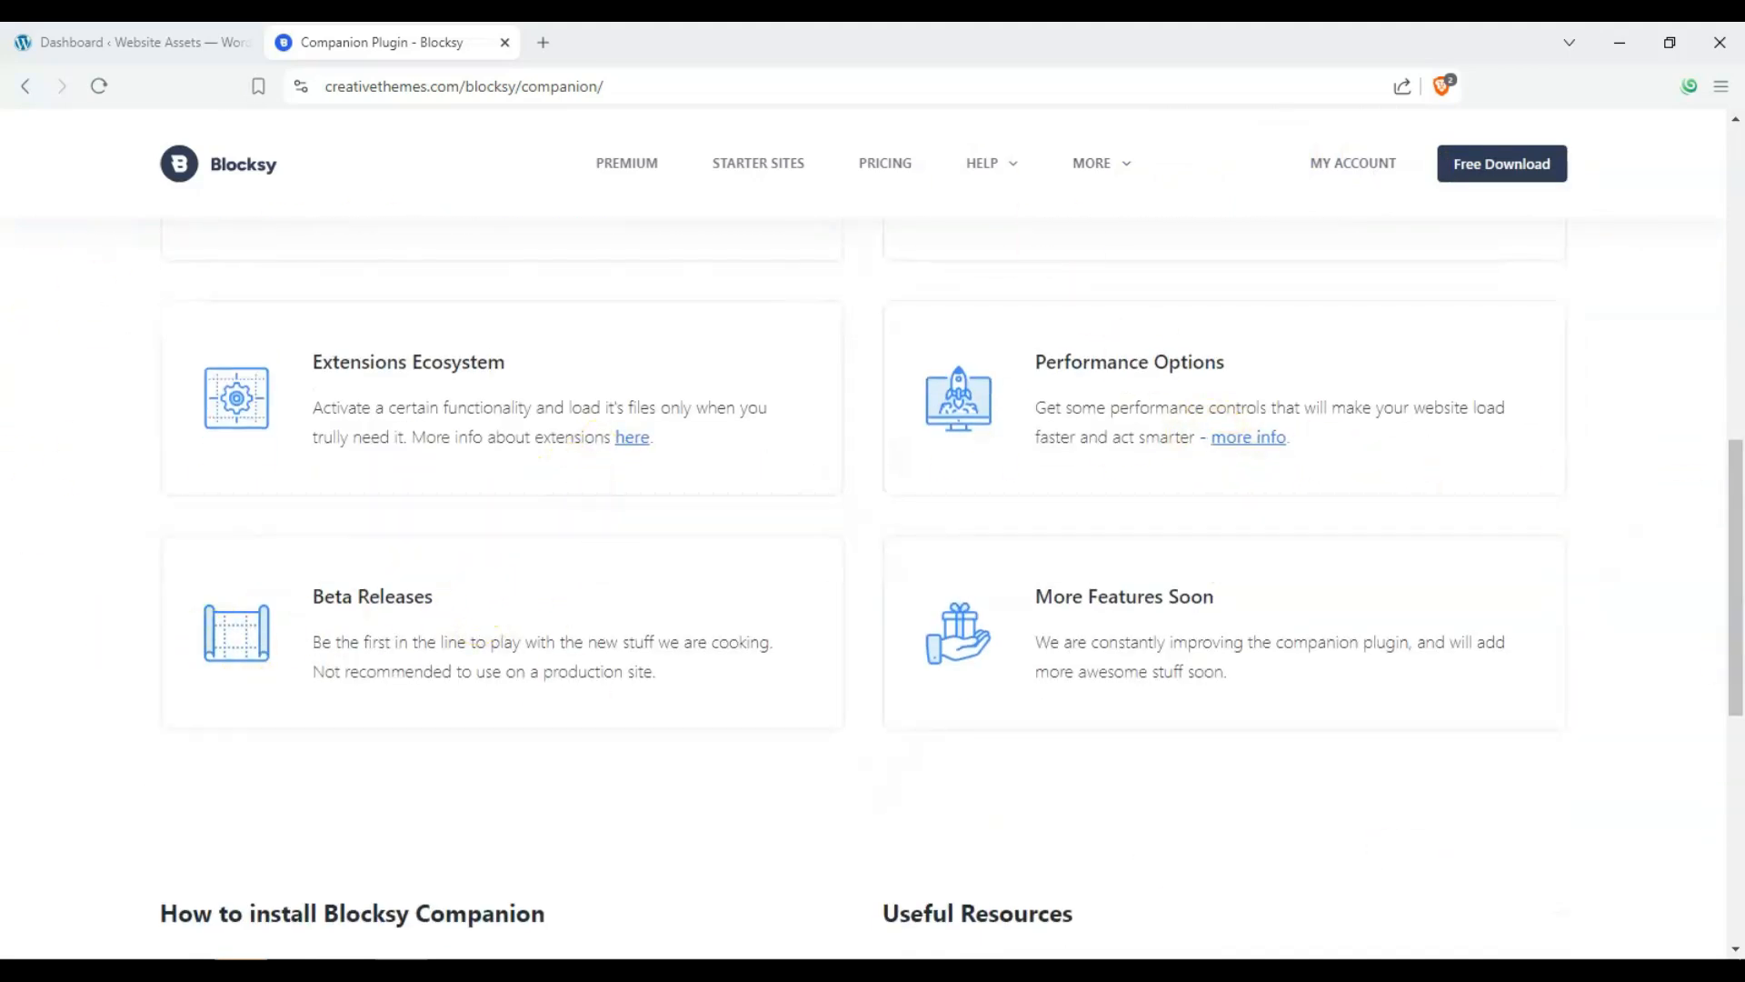
scroll(1060, 654, "down", 3)
scroll(128, 496, "up", 3)
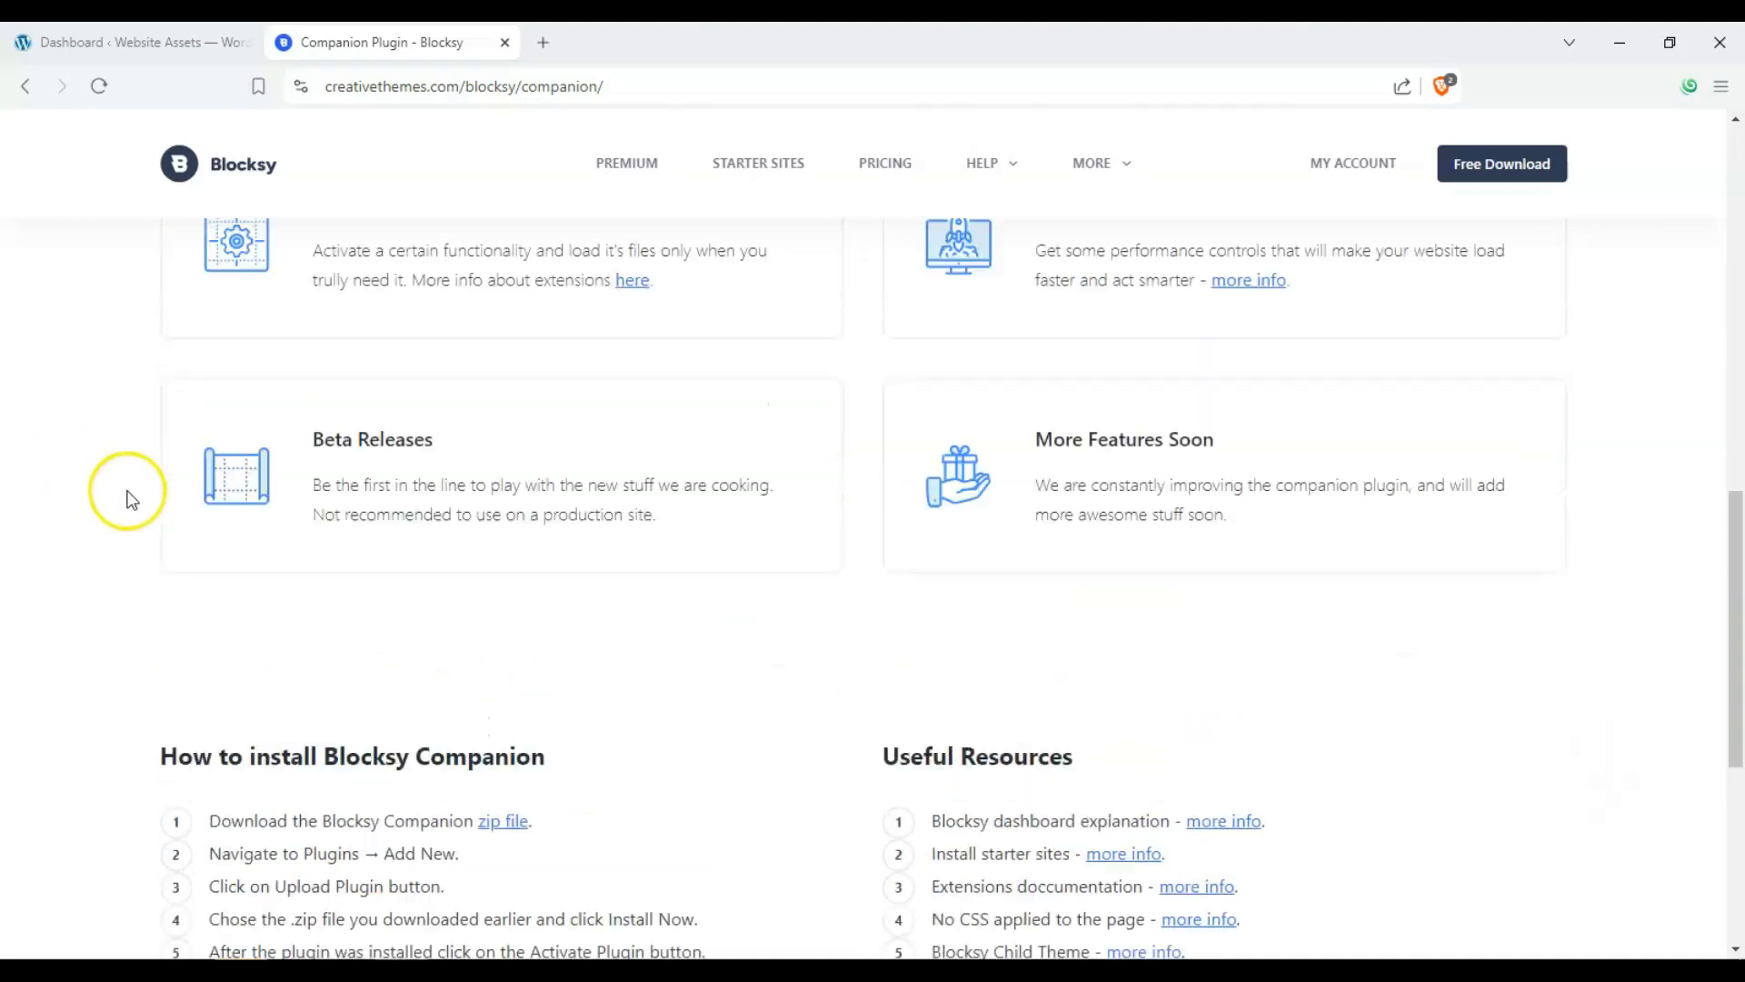
scroll(128, 496, "up", 10)
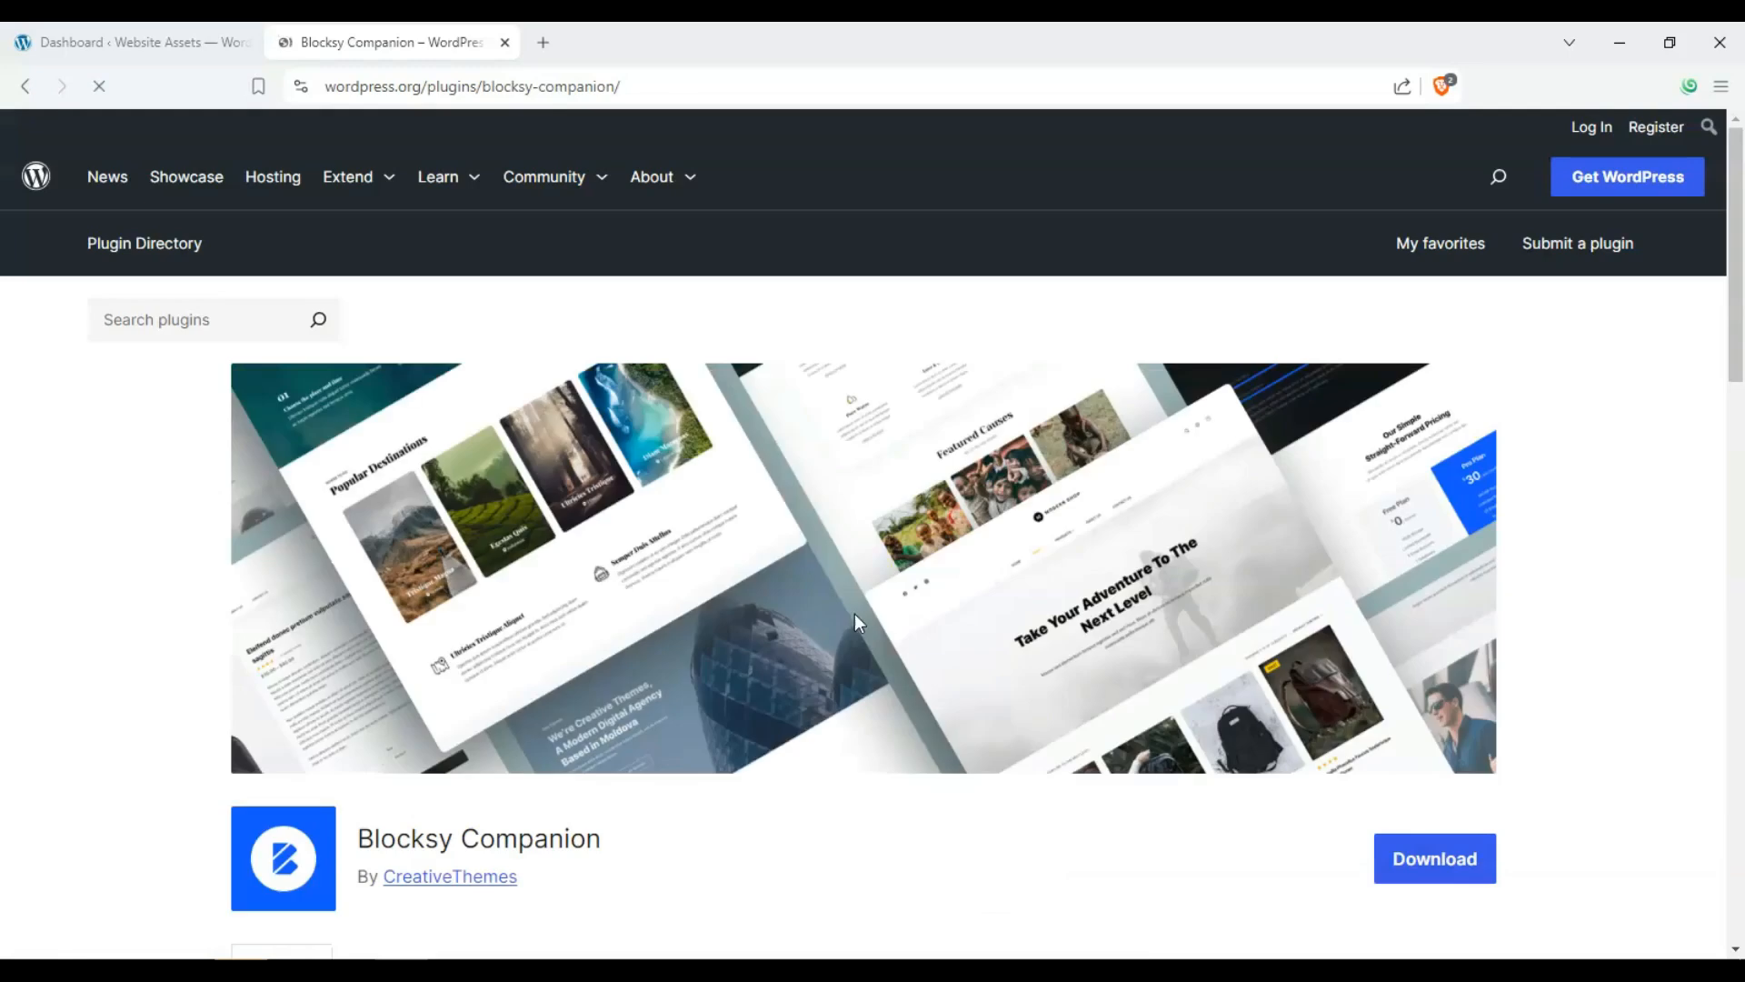
left_click(217, 405)
scroll(51, 336, "down", 3)
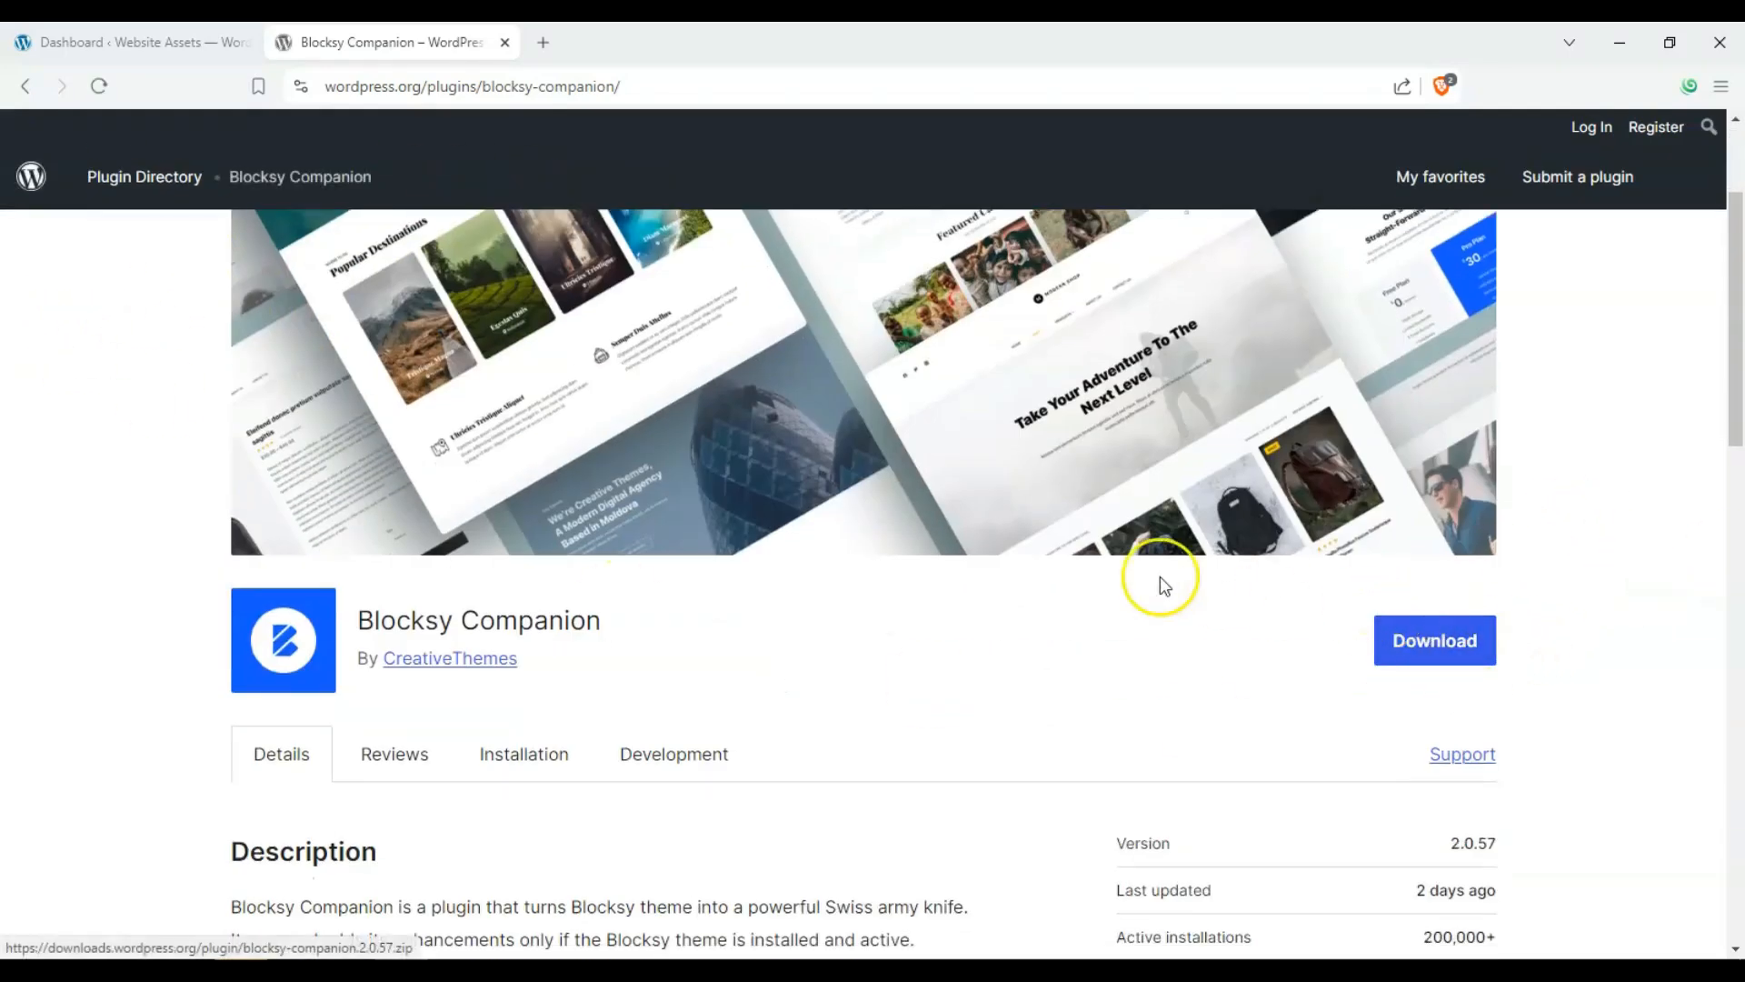
Switch to the WordPress dashboard and open the installed themes to check which theme is active.
left_click(136, 43)
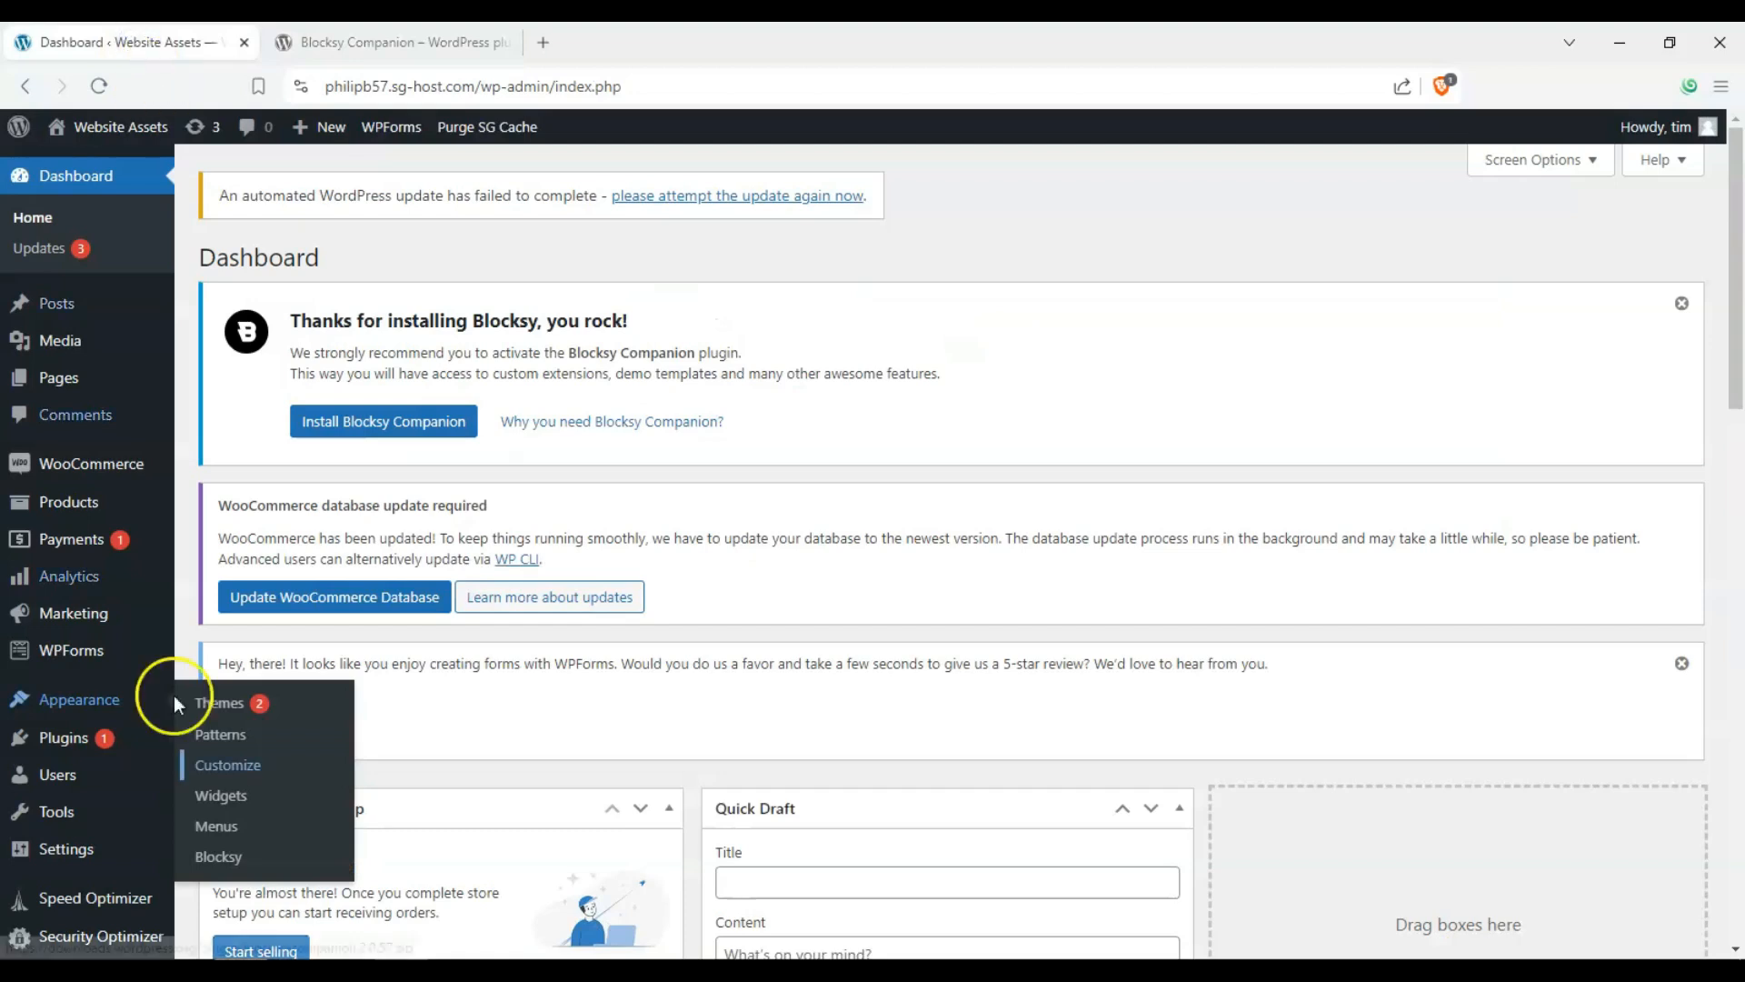
left_click(218, 707)
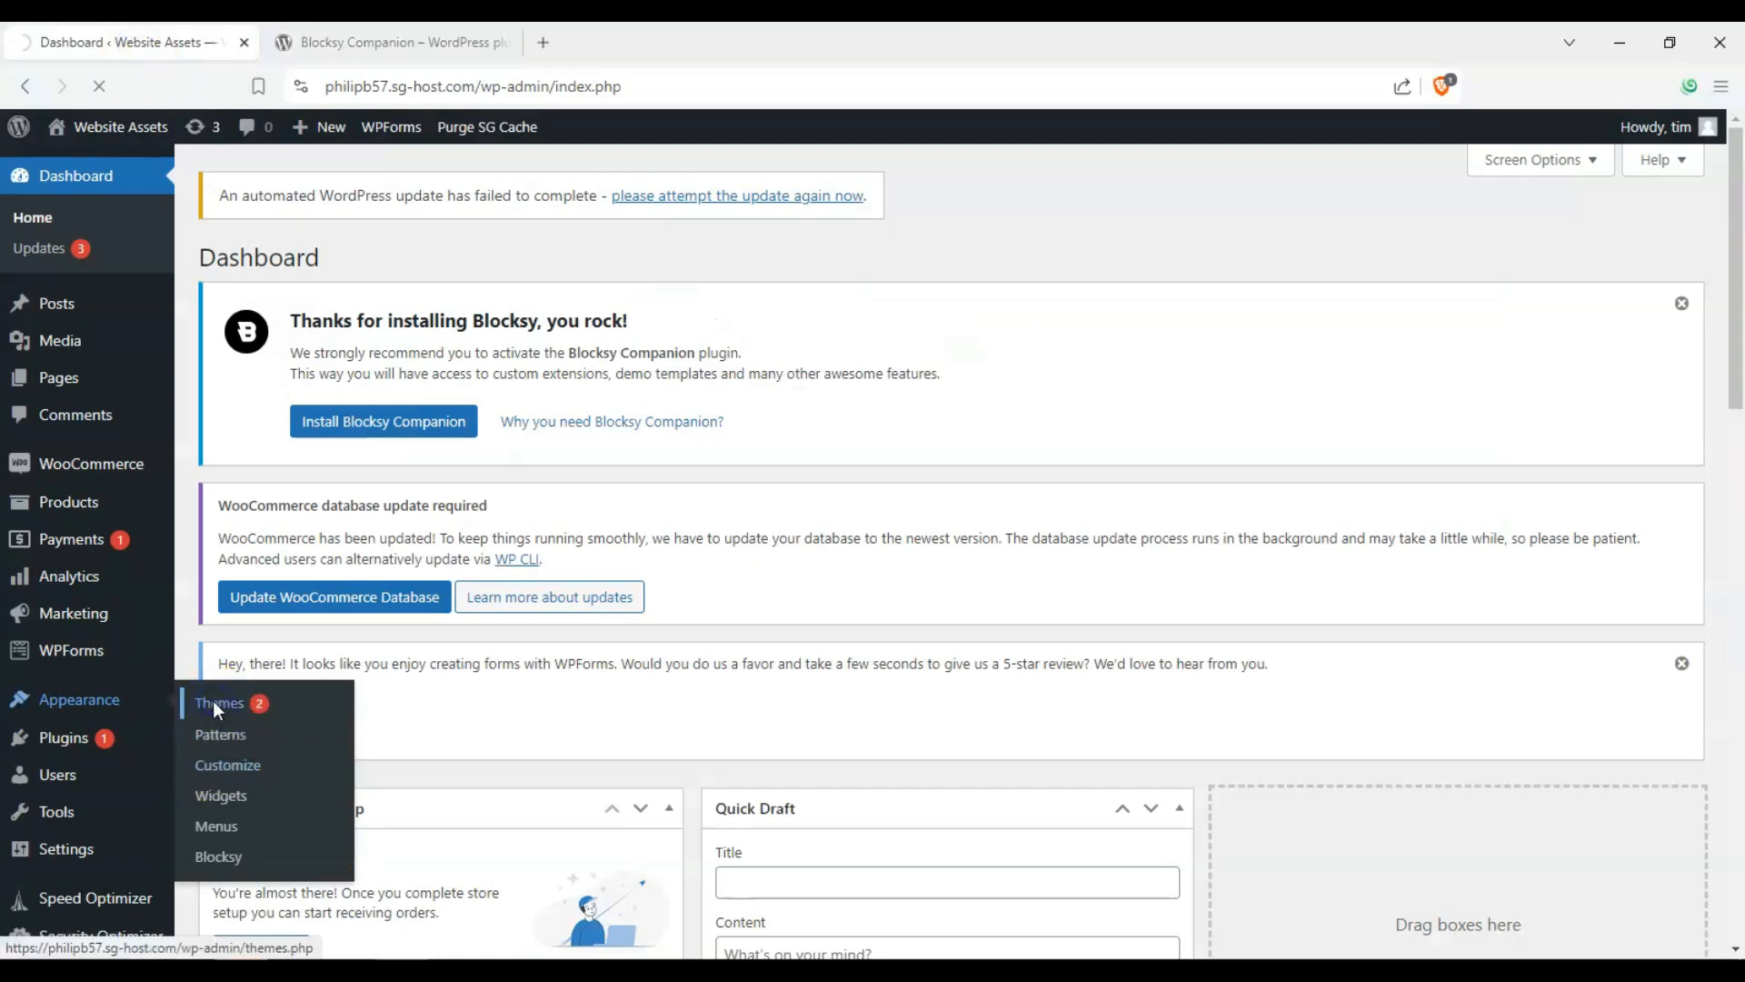
left_click(212, 716)
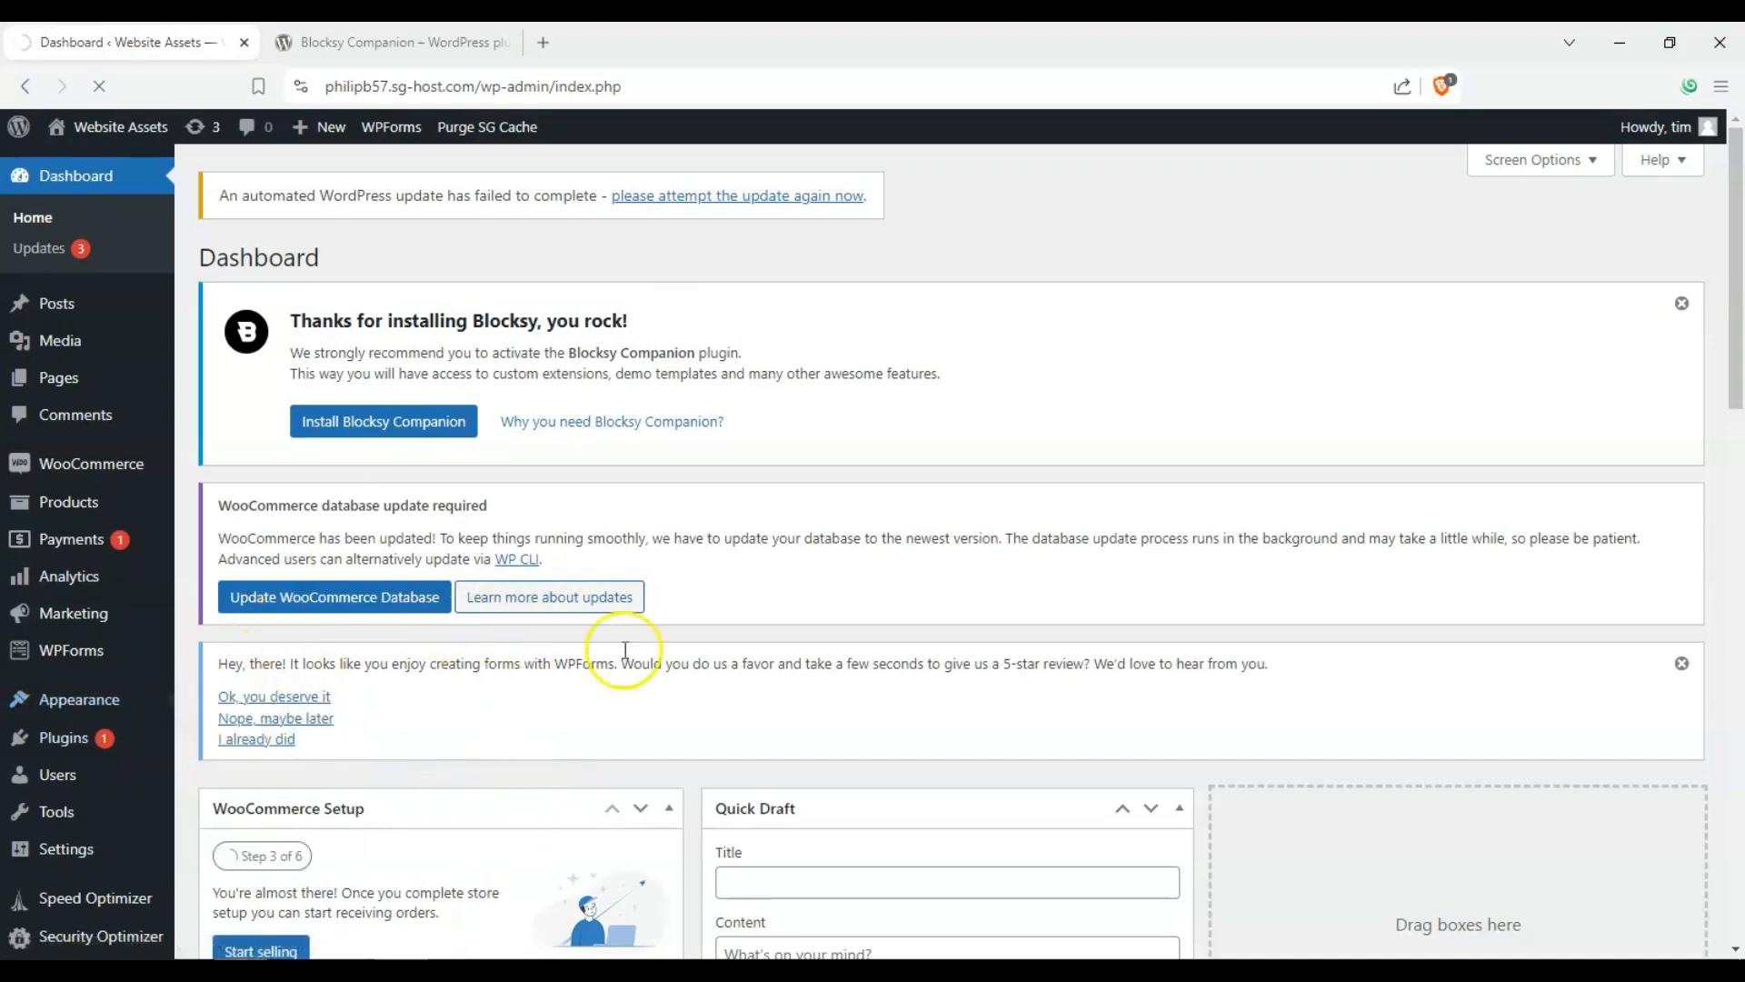
mouse_move(141, 704)
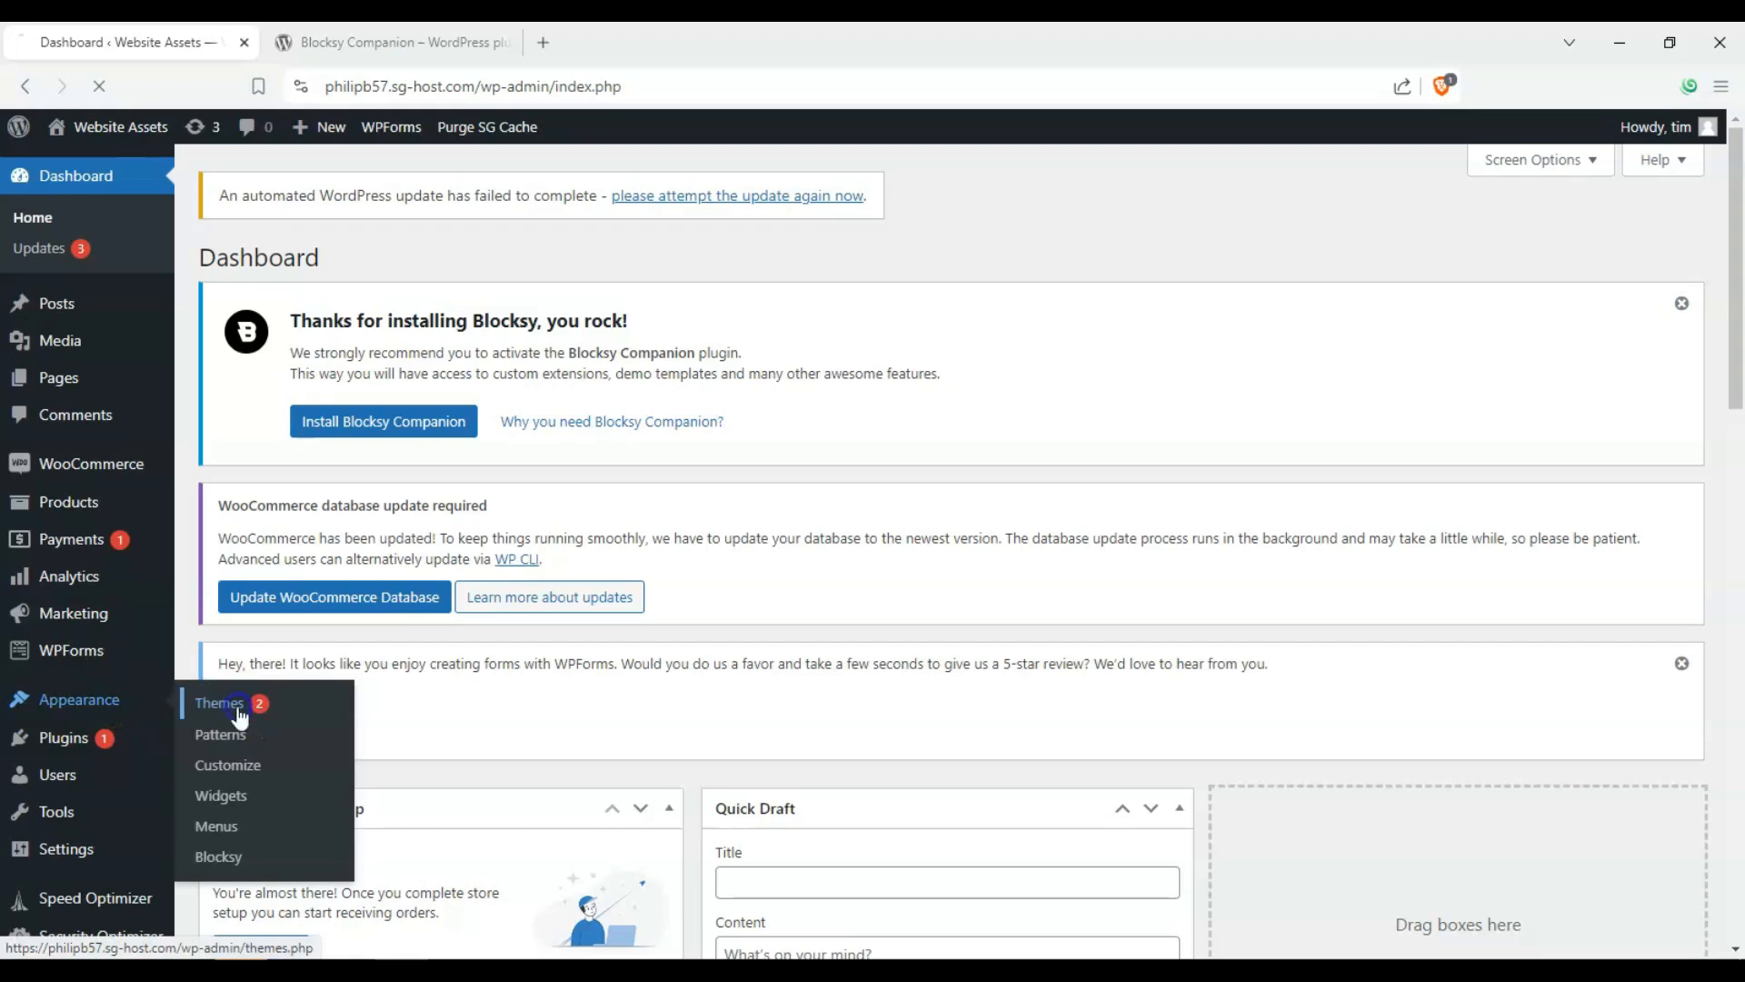
scroll(434, 591, "down", 3)
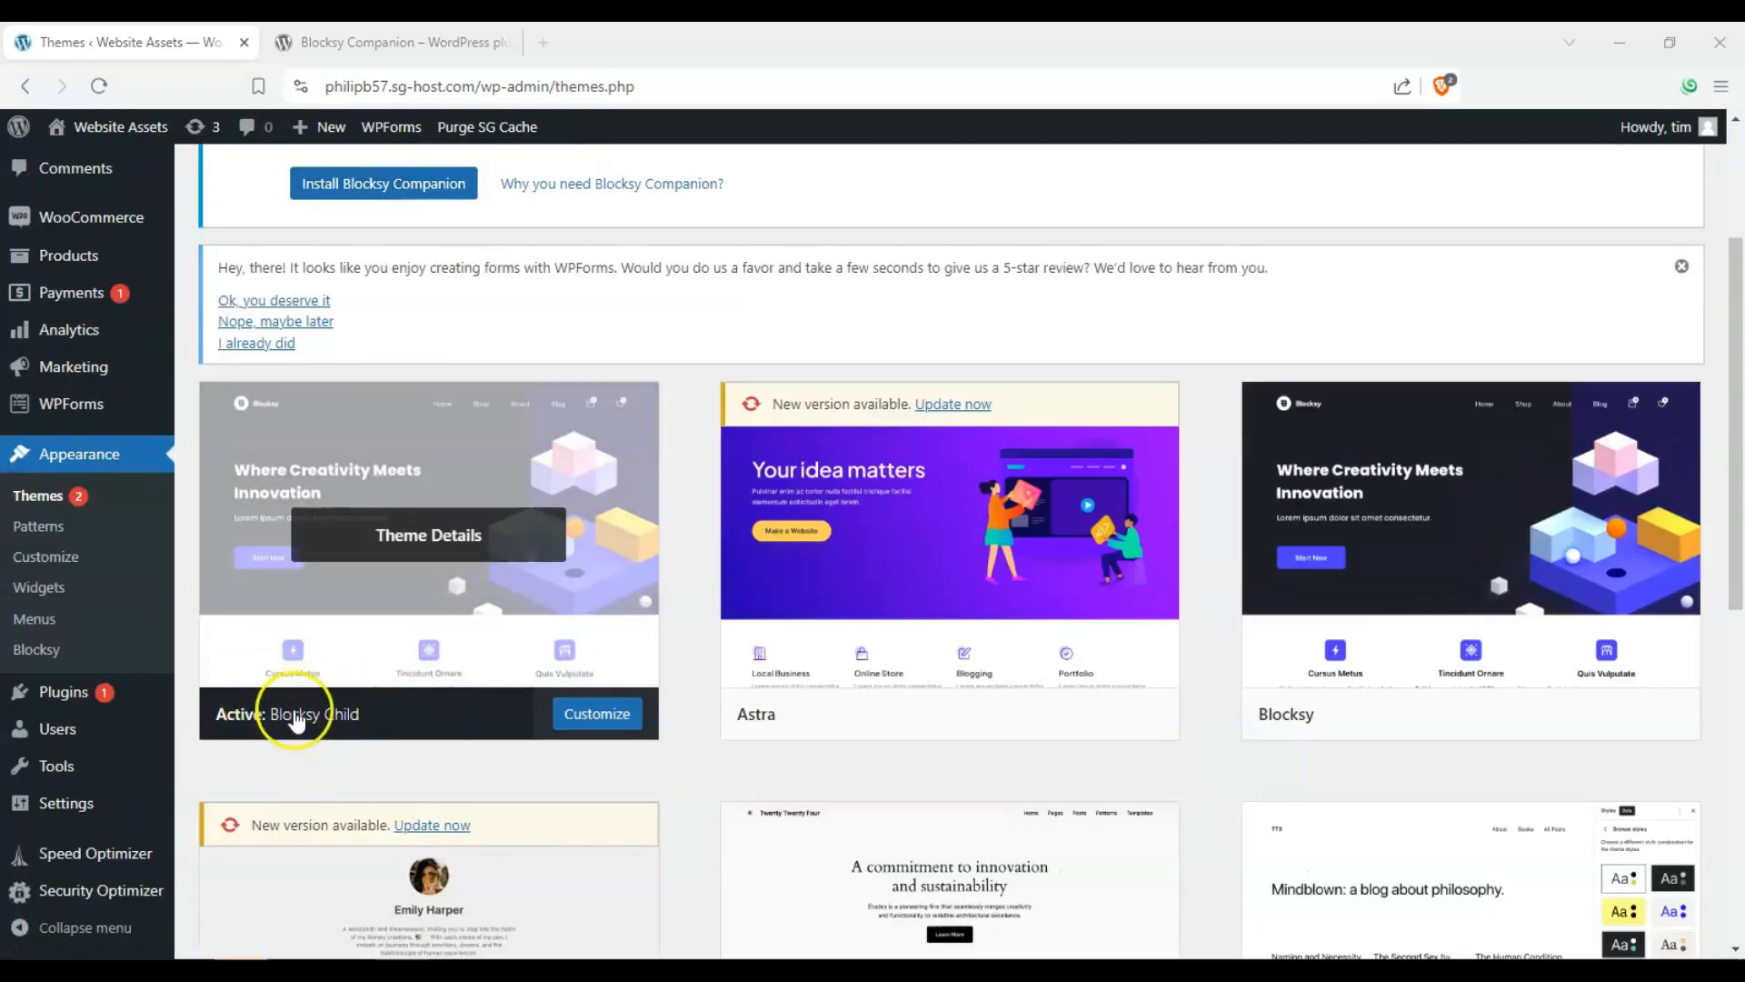
scroll(300, 718, "down", 1)
scroll(331, 592, "up", 1)
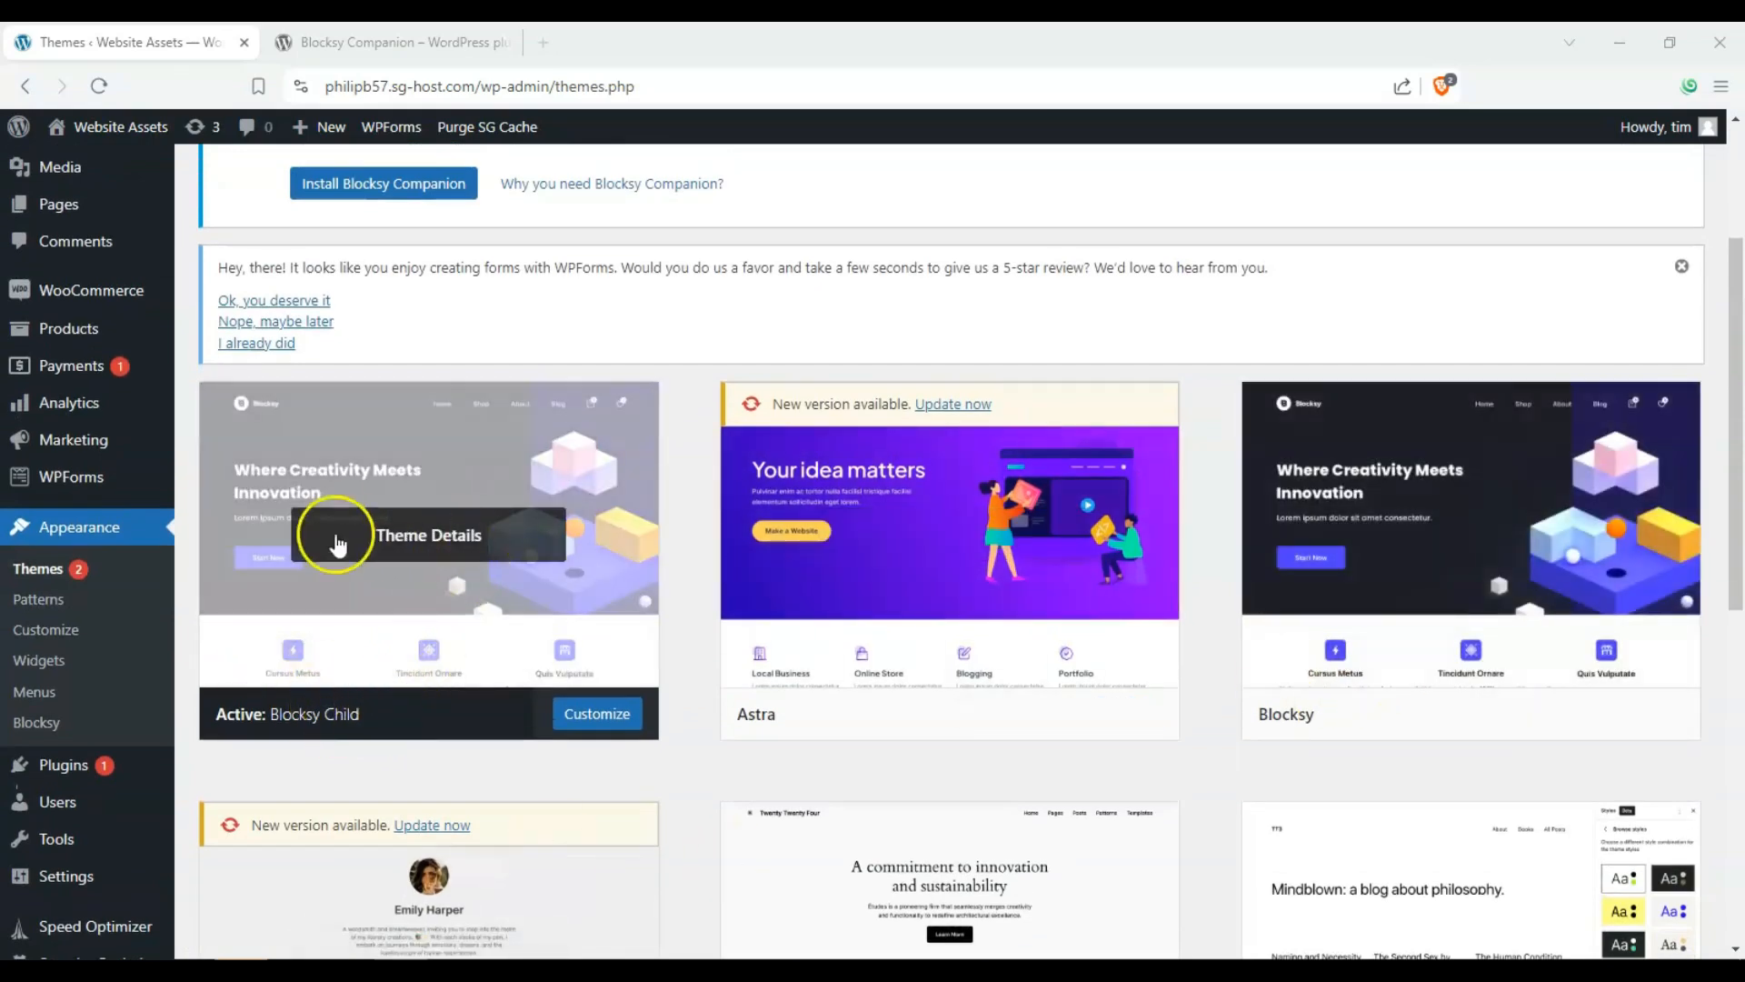
Read the Blocksy recommendation notice on the Themes page and install the Blocksy Companion plugin from it.
scroll(343, 546, "up", 1)
scroll(408, 629, "up", 1)
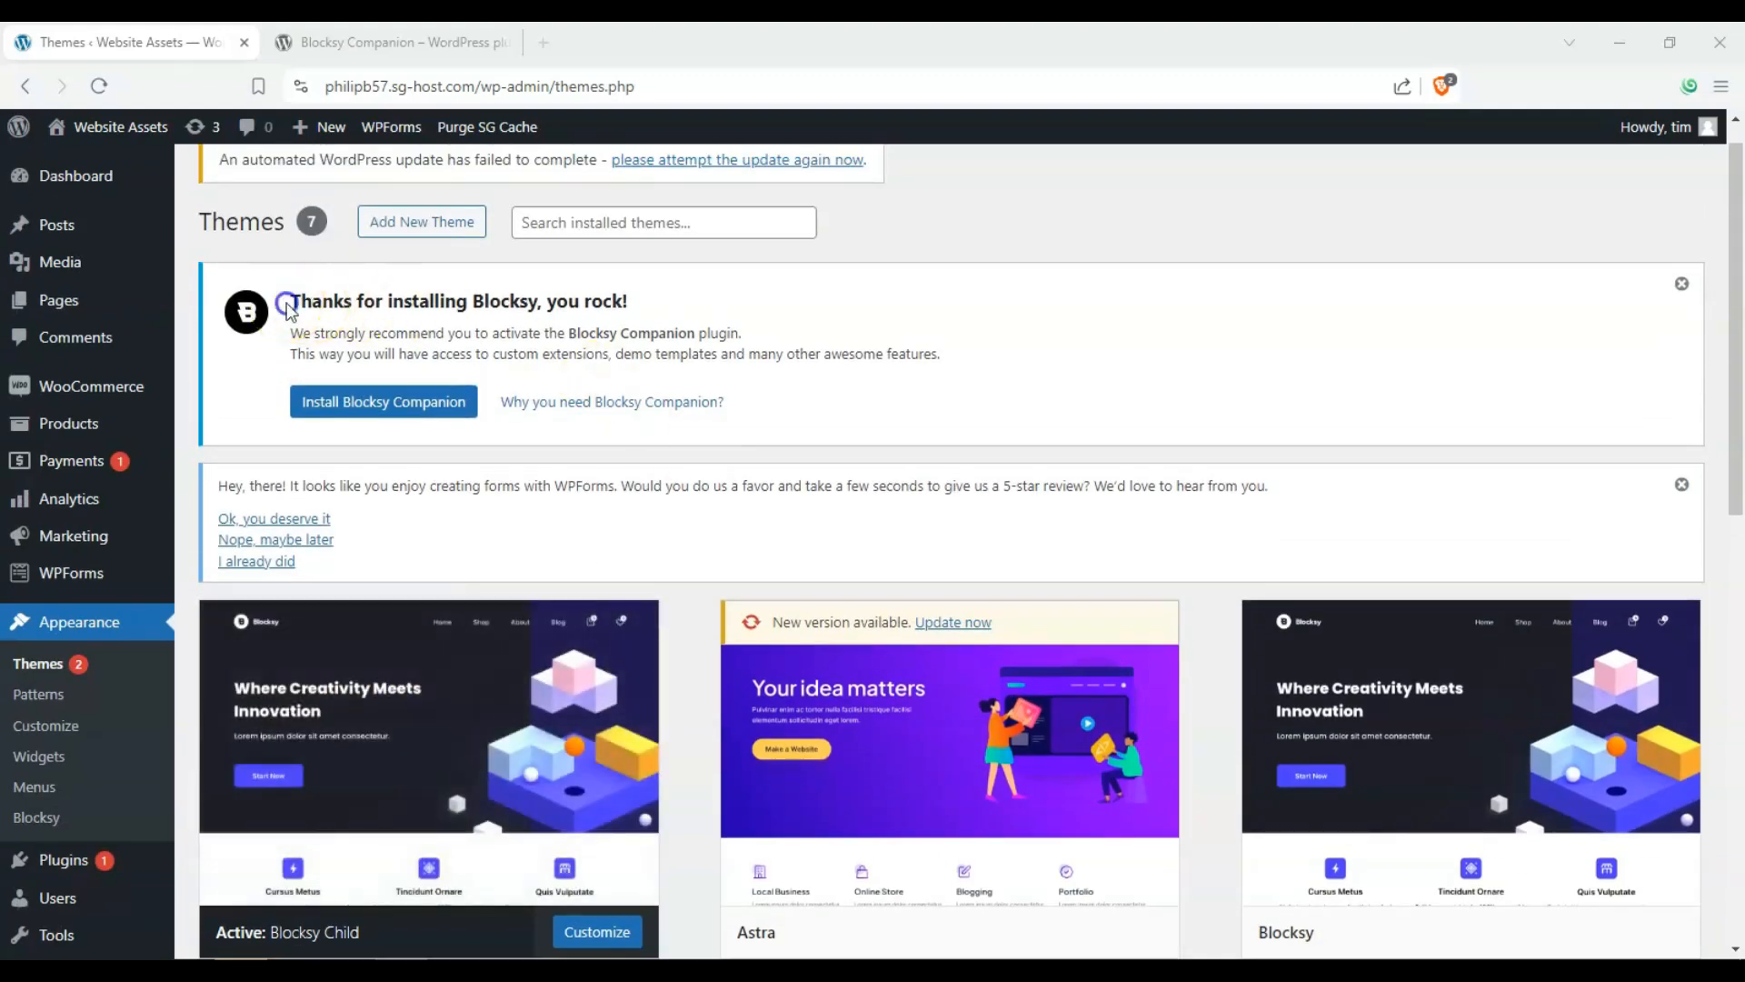
left_click_drag(287, 308, 921, 365)
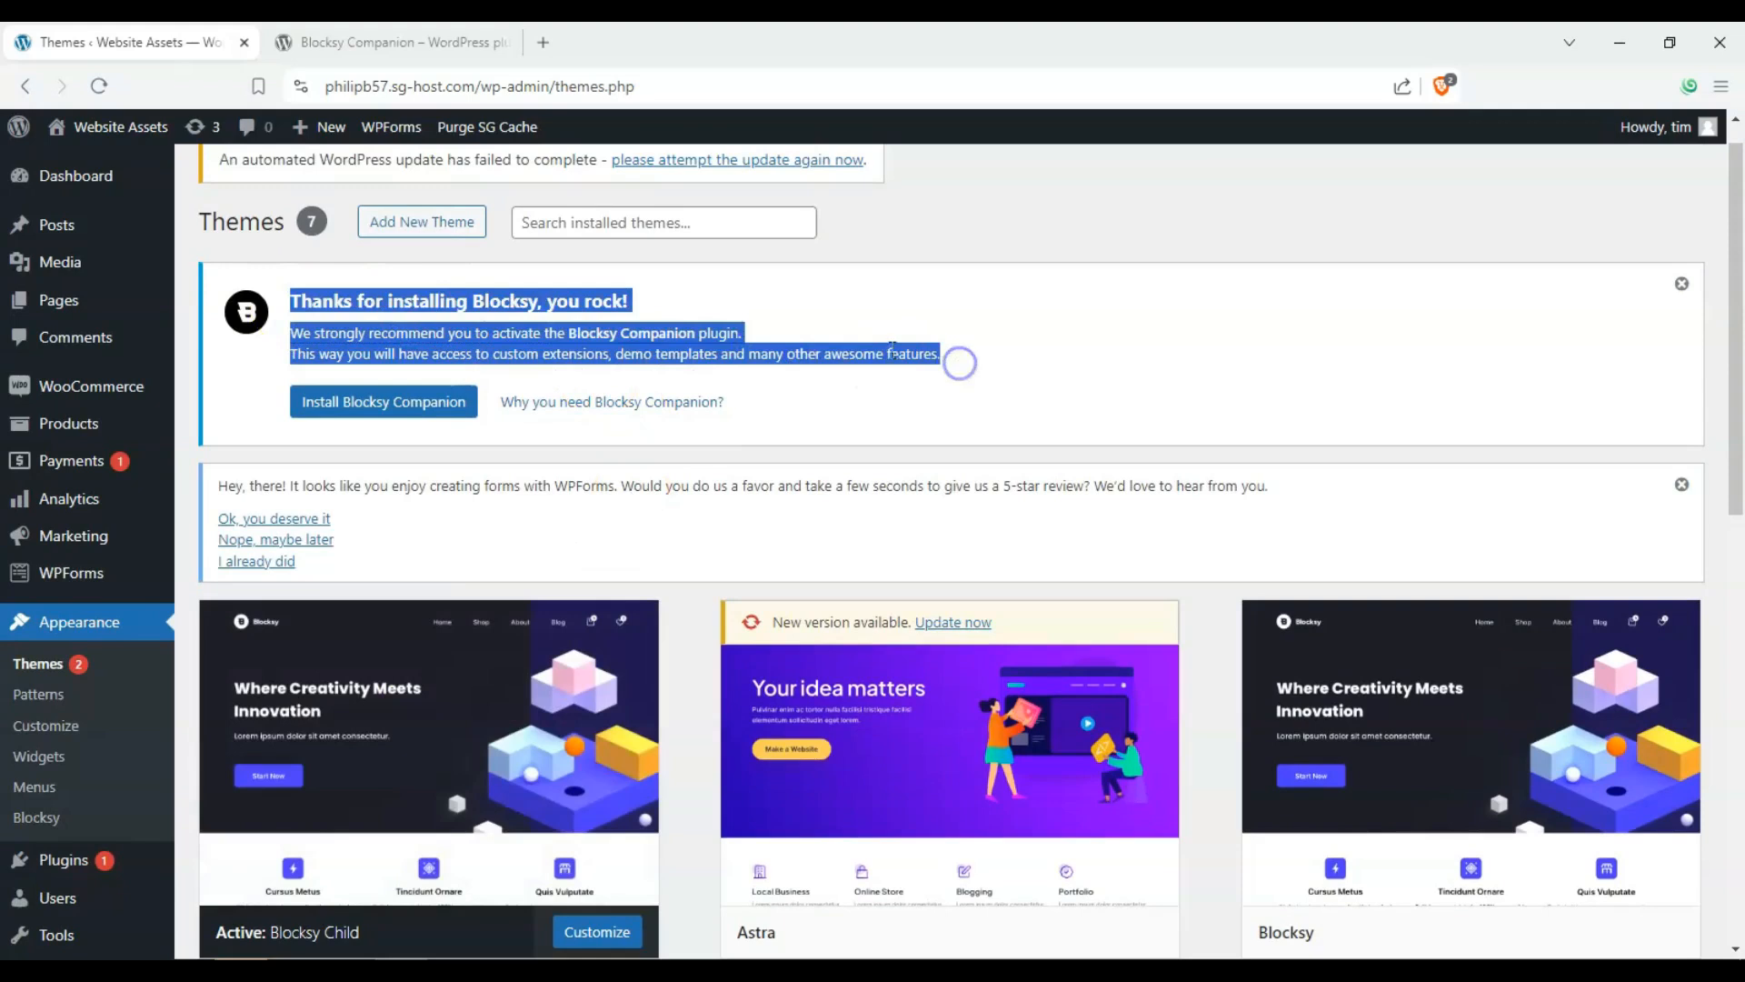
scroll(710, 363, "up", 1)
left_click(696, 362)
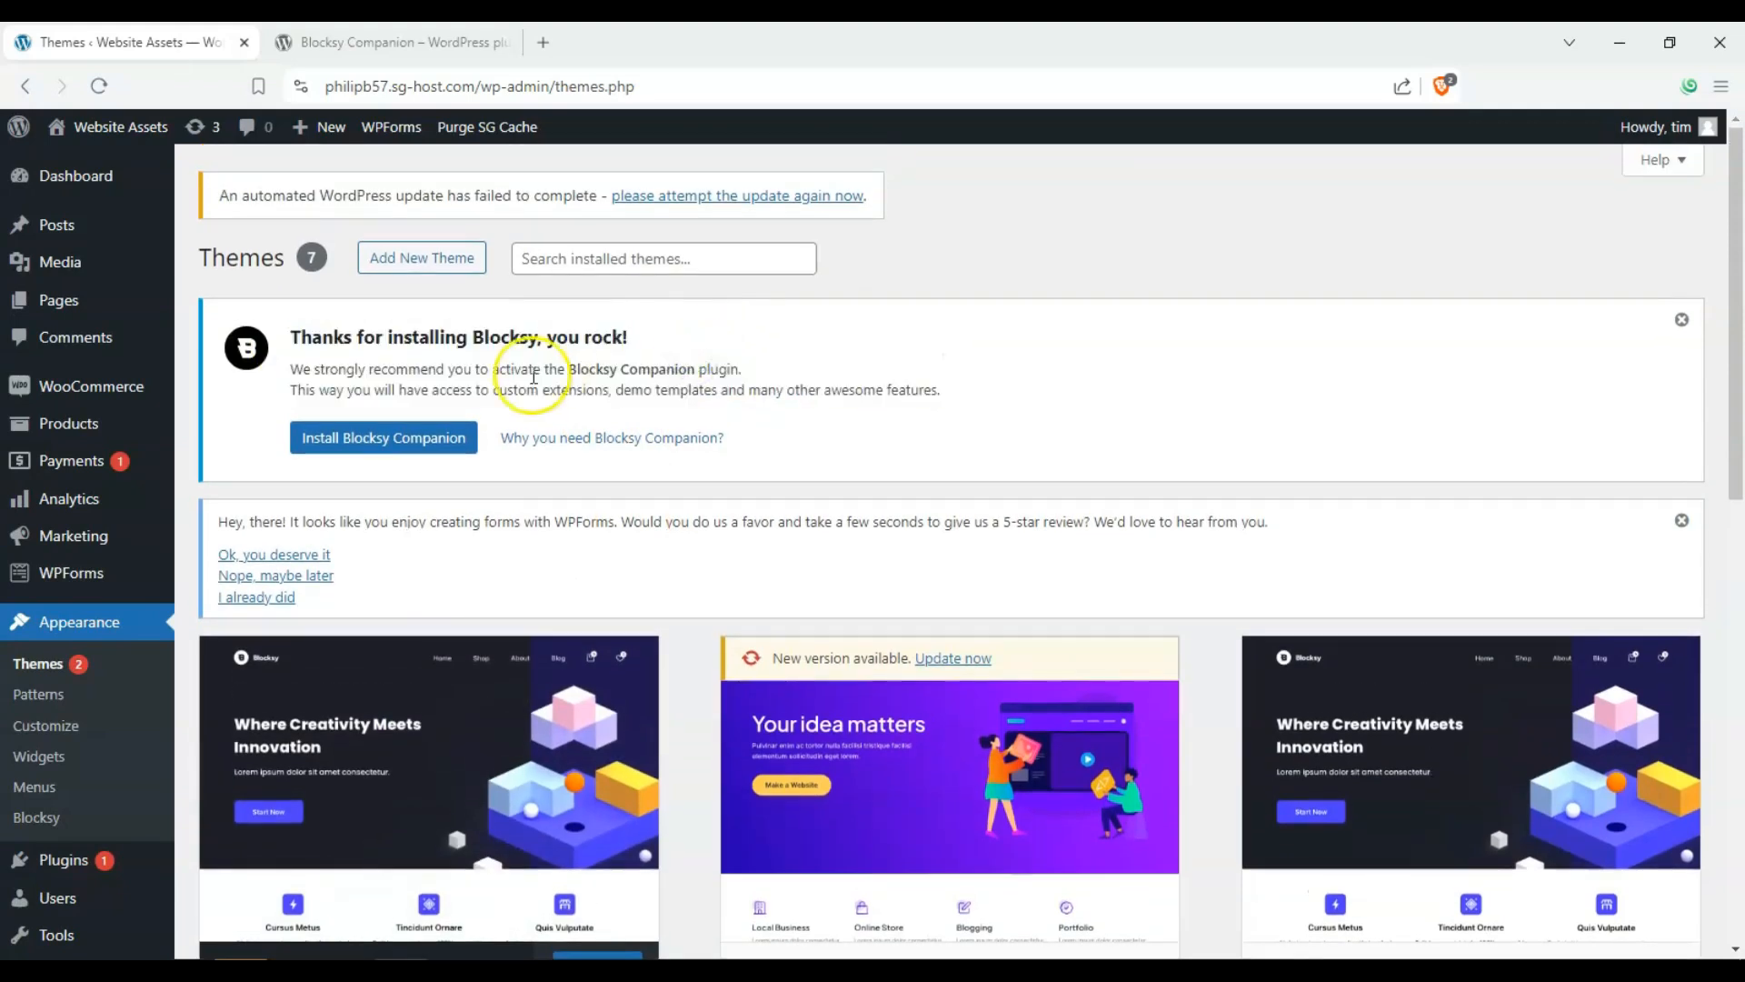
left_click(370, 438)
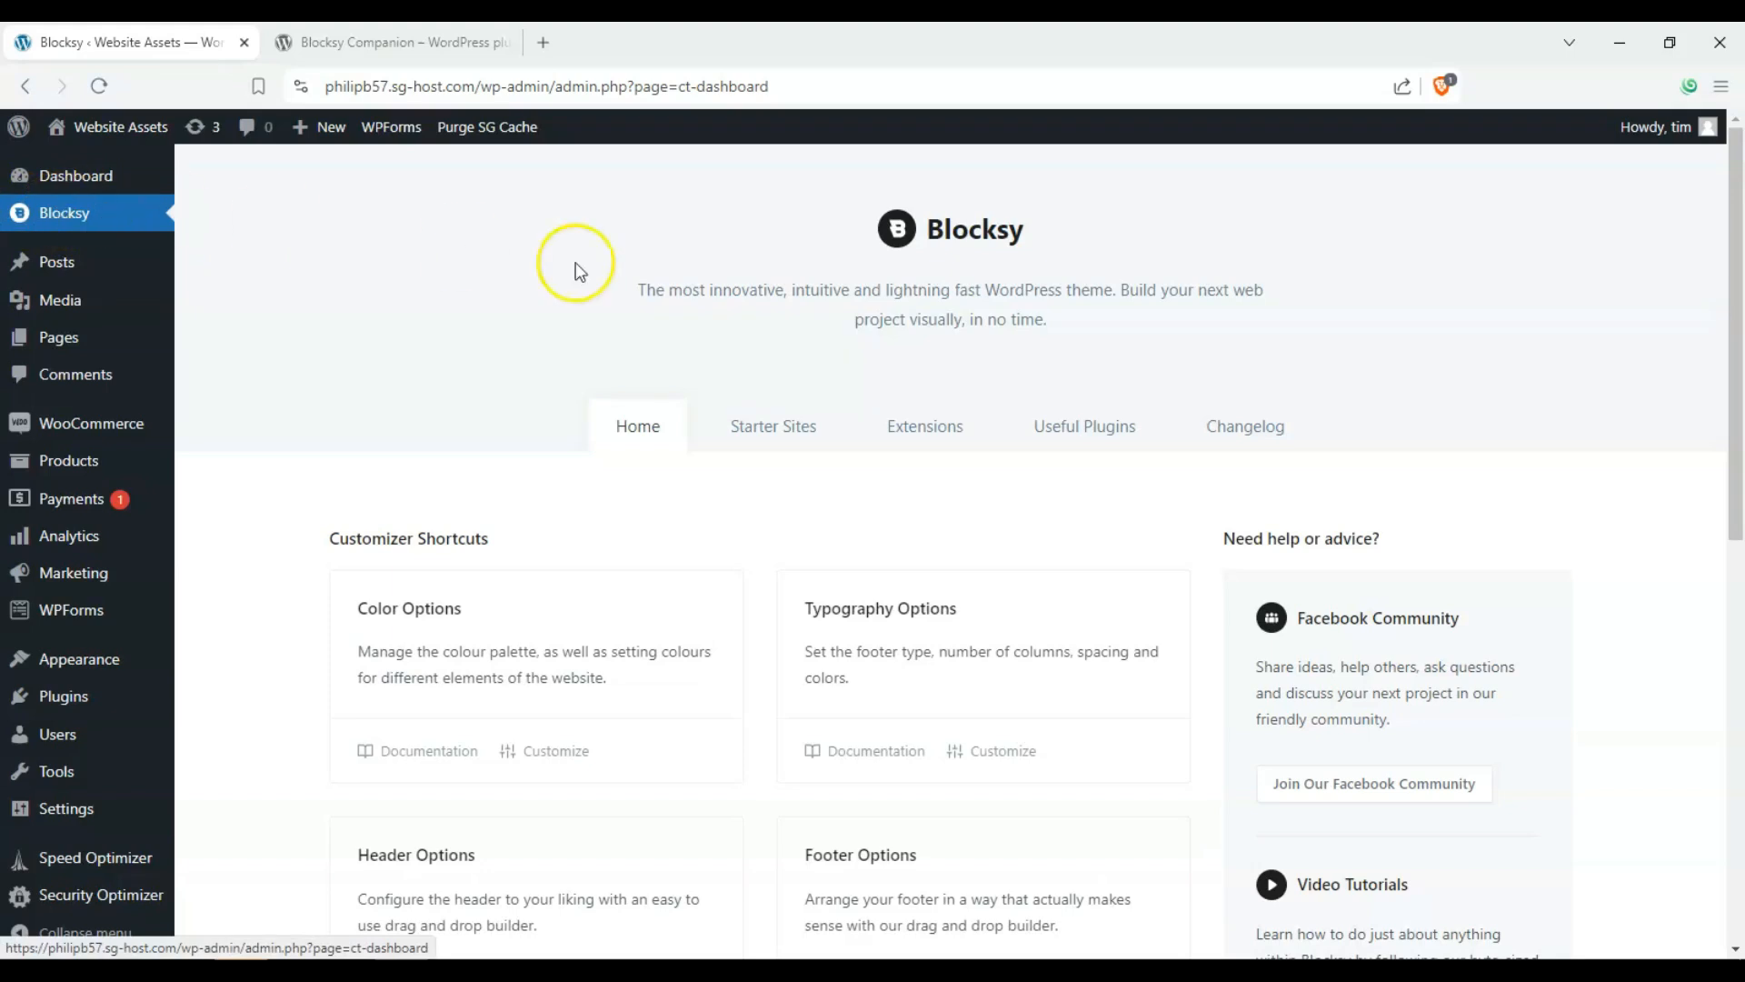
Examine the customizer shortcuts and the help resources on the Home page of the Blocksy dashboard.
scroll(702, 460, "down", 4)
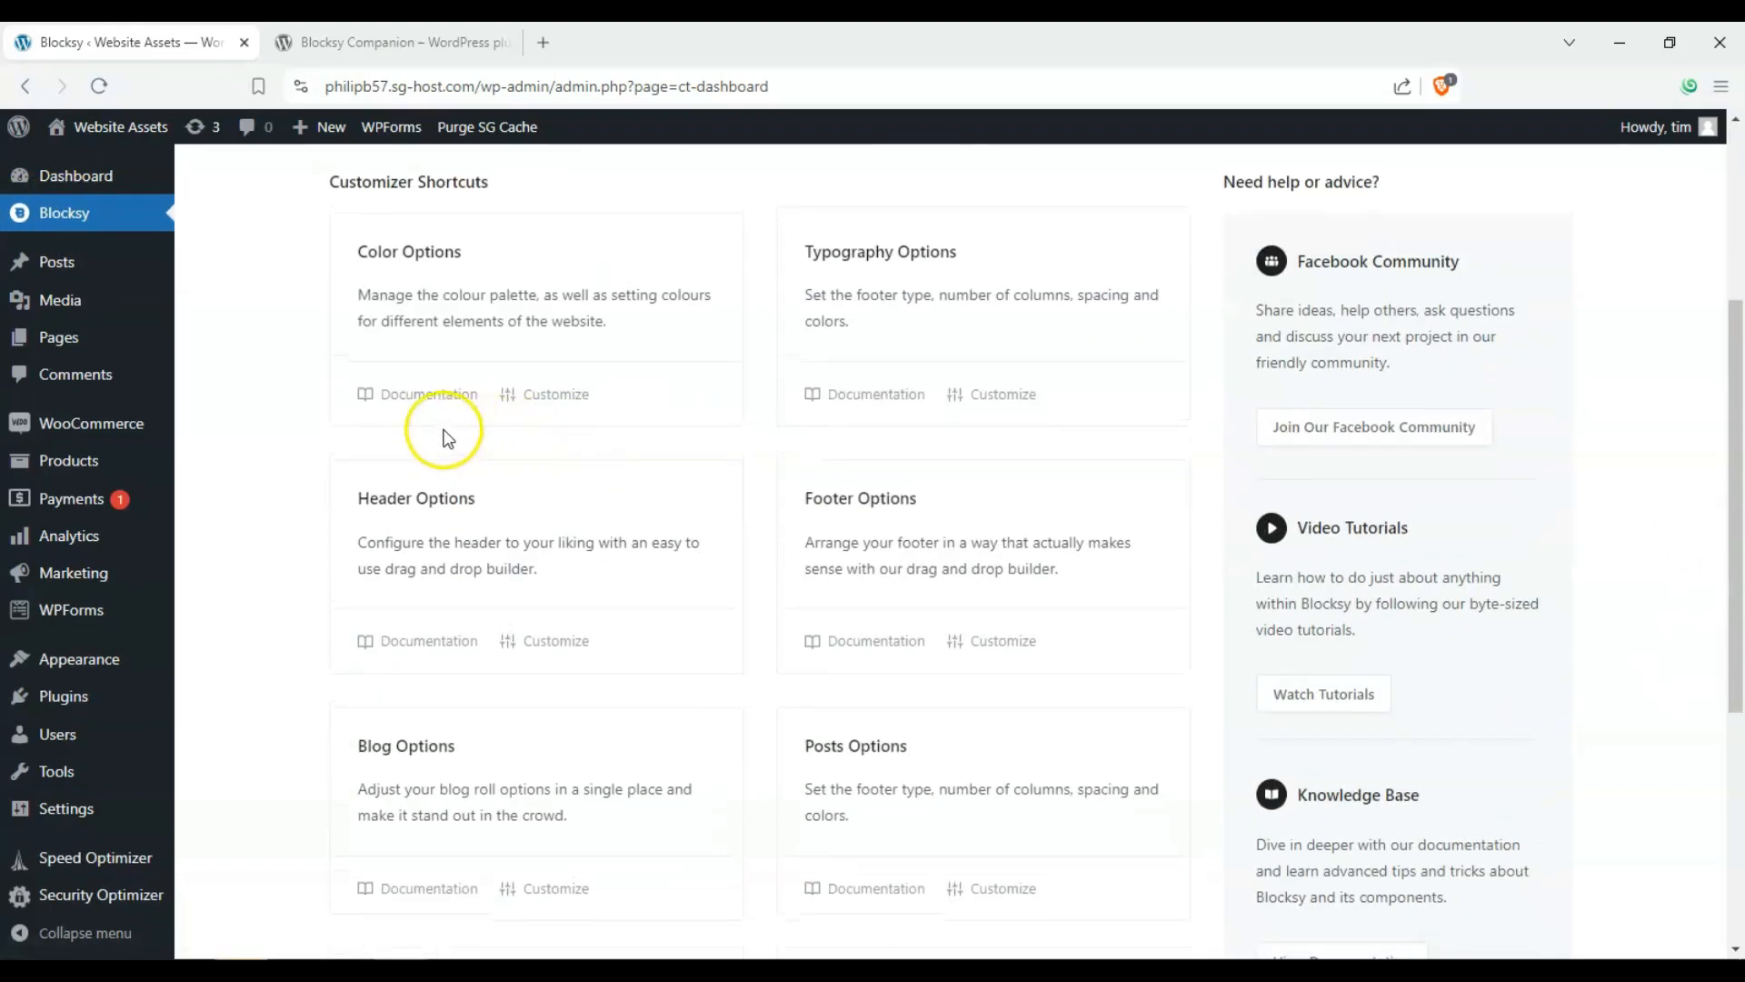
scroll(440, 437, "up", 4)
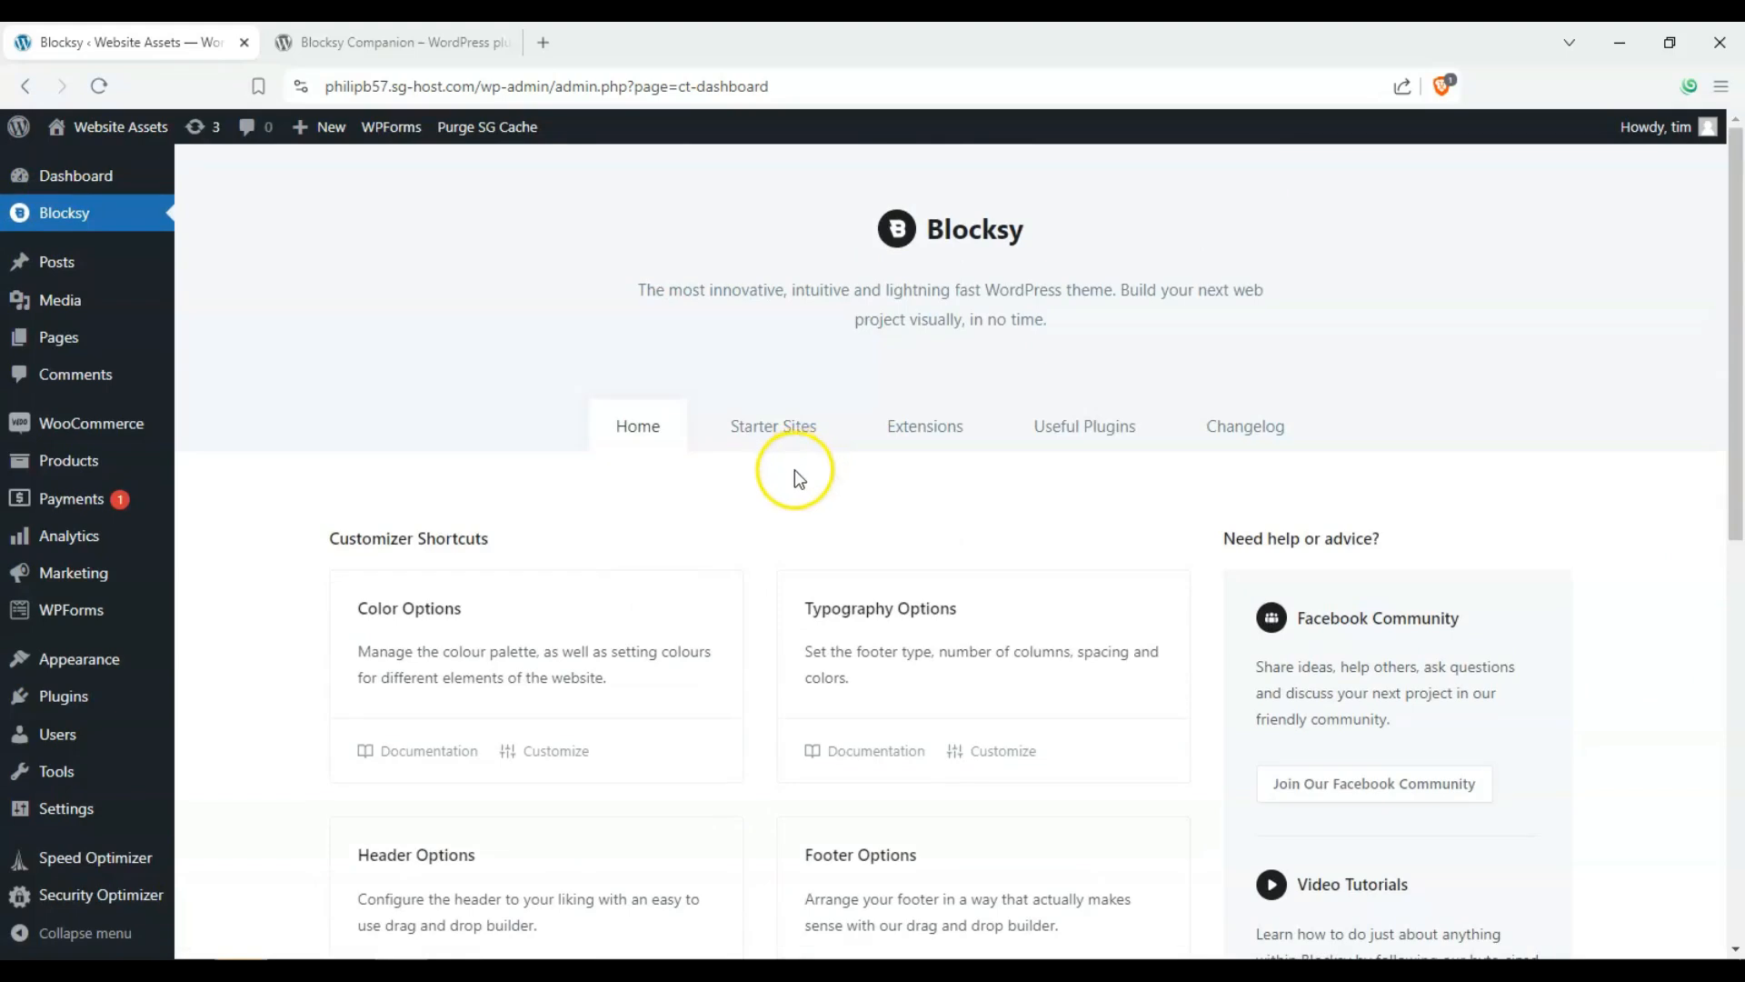
scroll(724, 374, "down", 3)
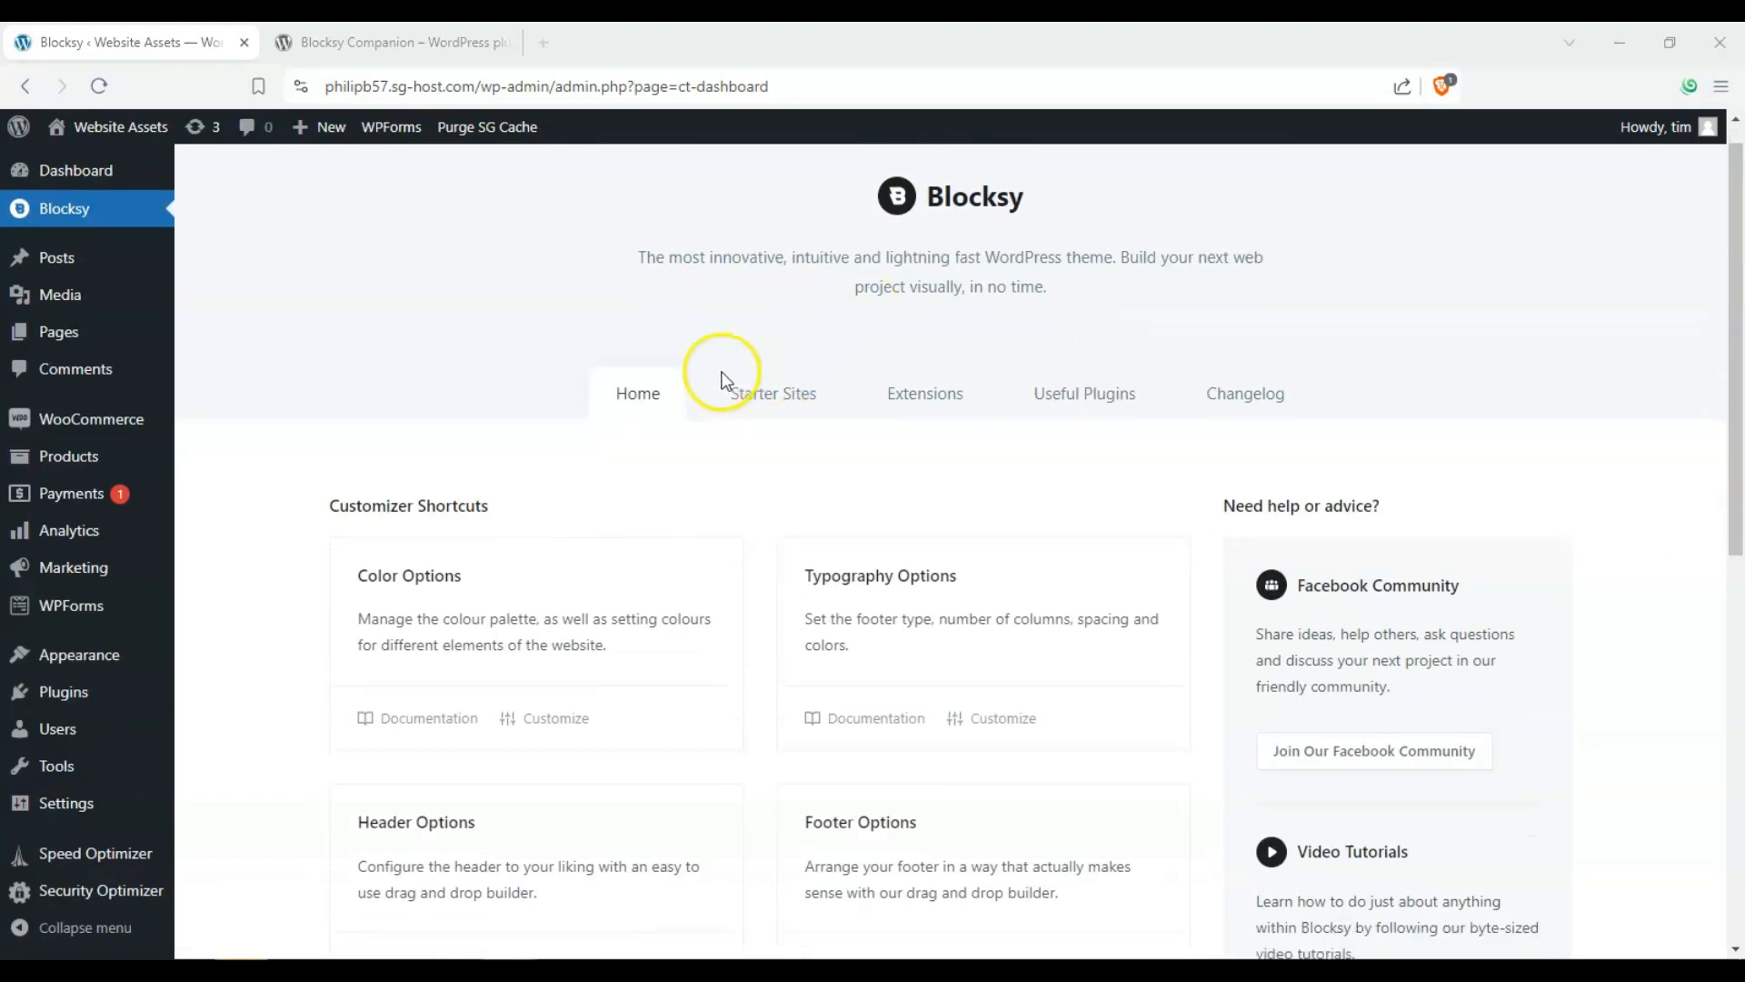
left_click_drag(424, 444, 322, 389)
left_click(335, 387)
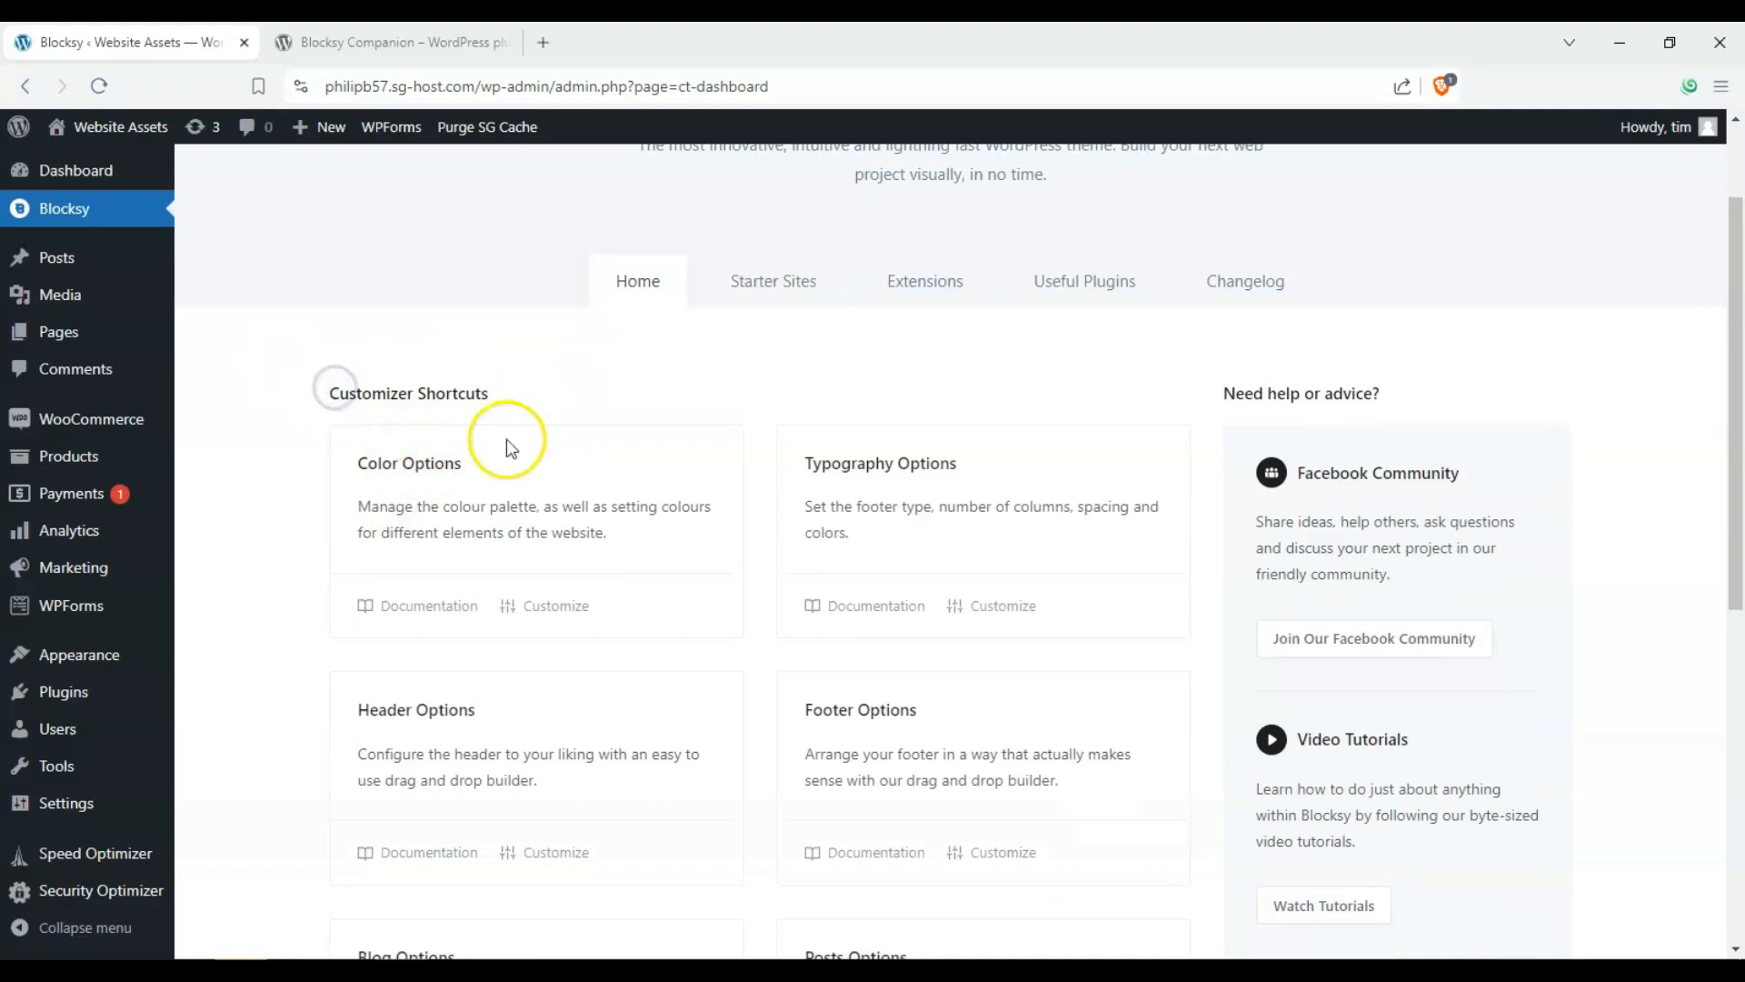
scroll(292, 404, "down", 2)
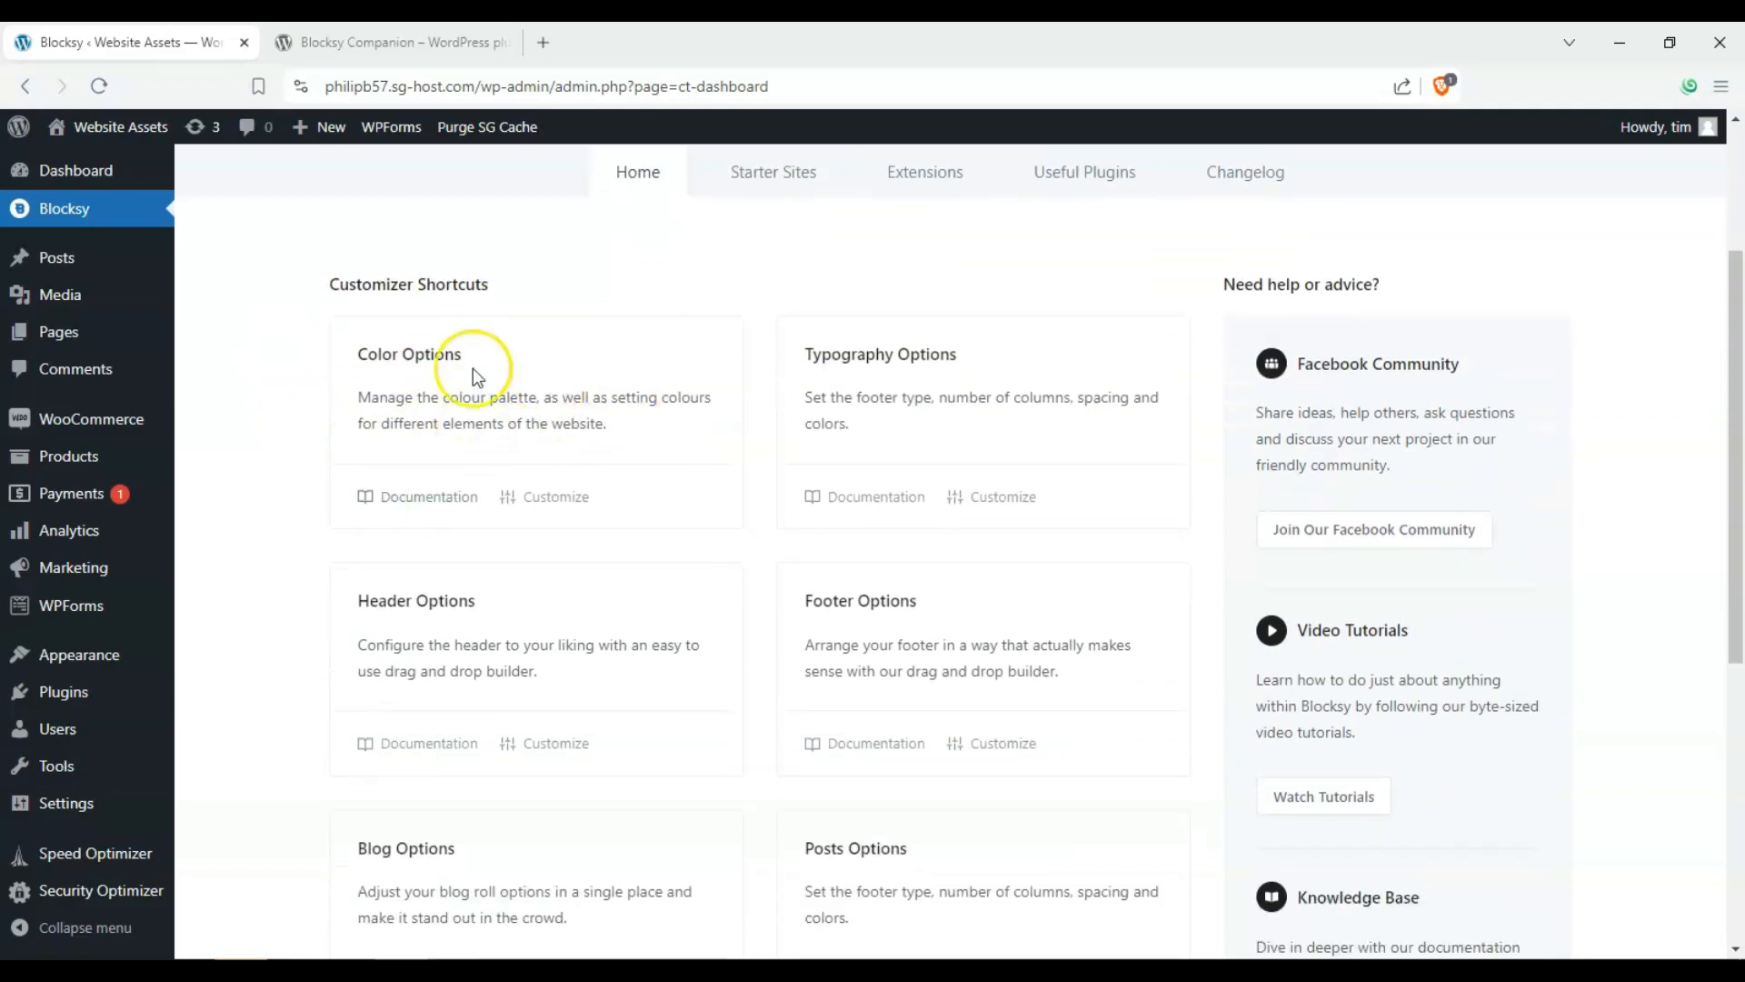
scroll(955, 407, "down", 2)
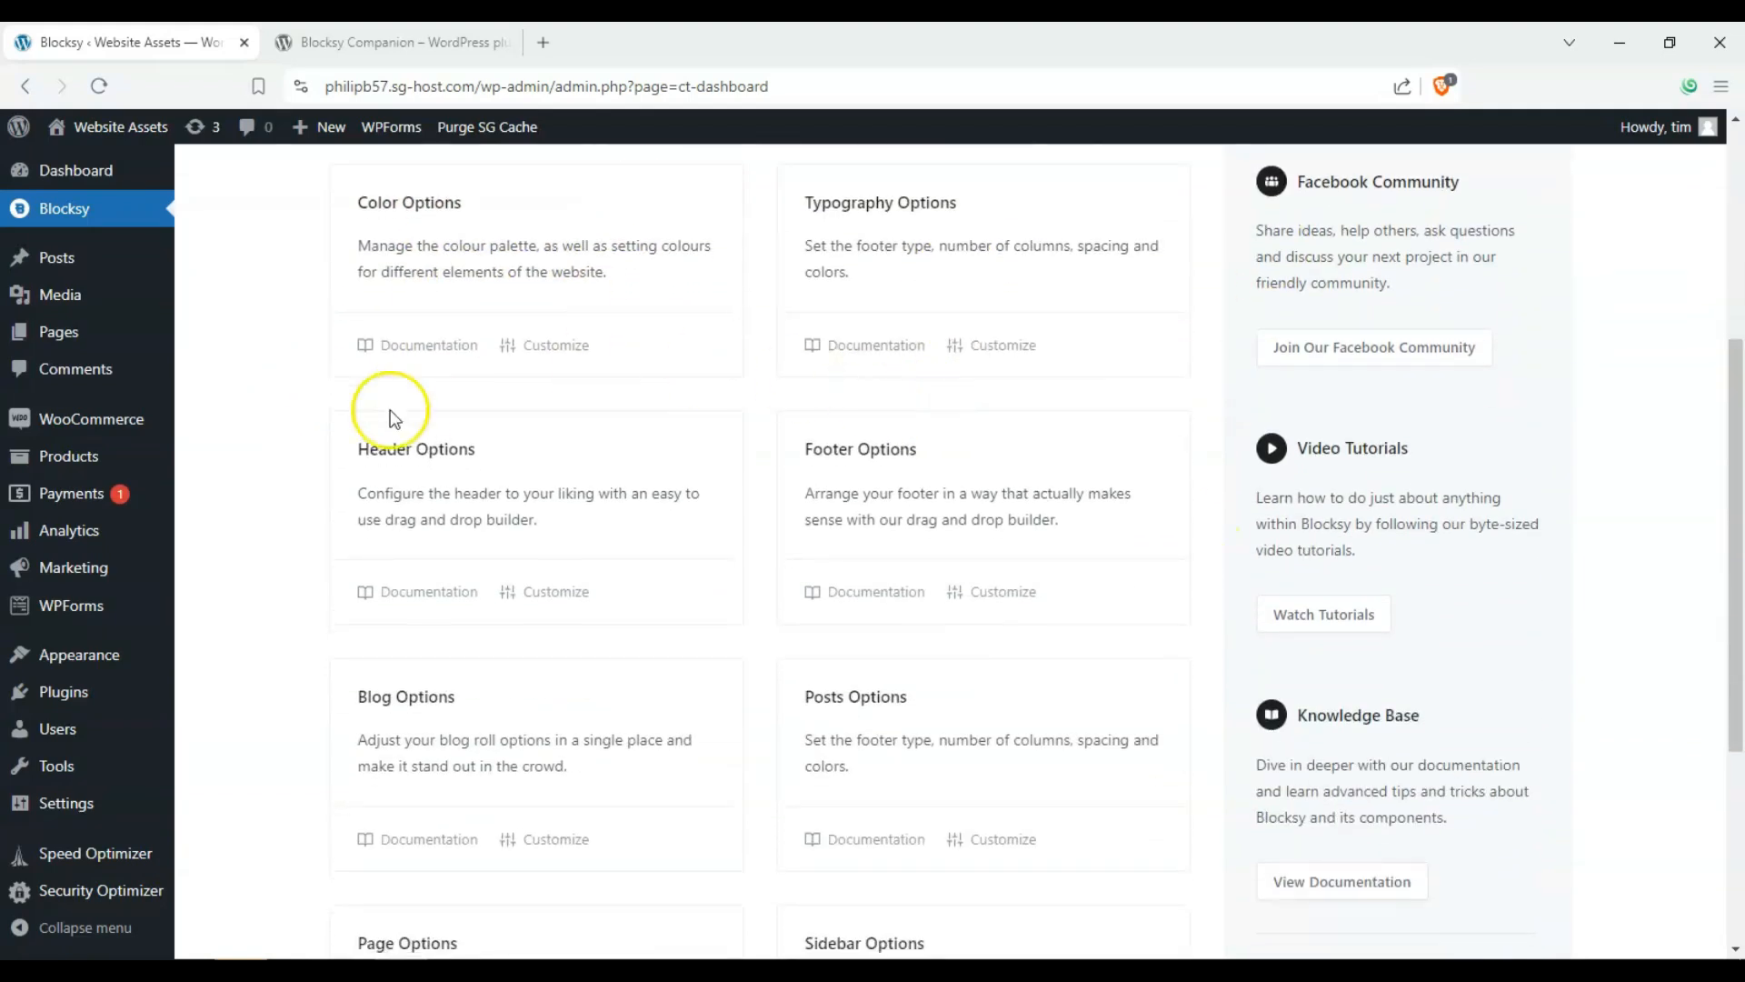
scroll(353, 537, "down", 3)
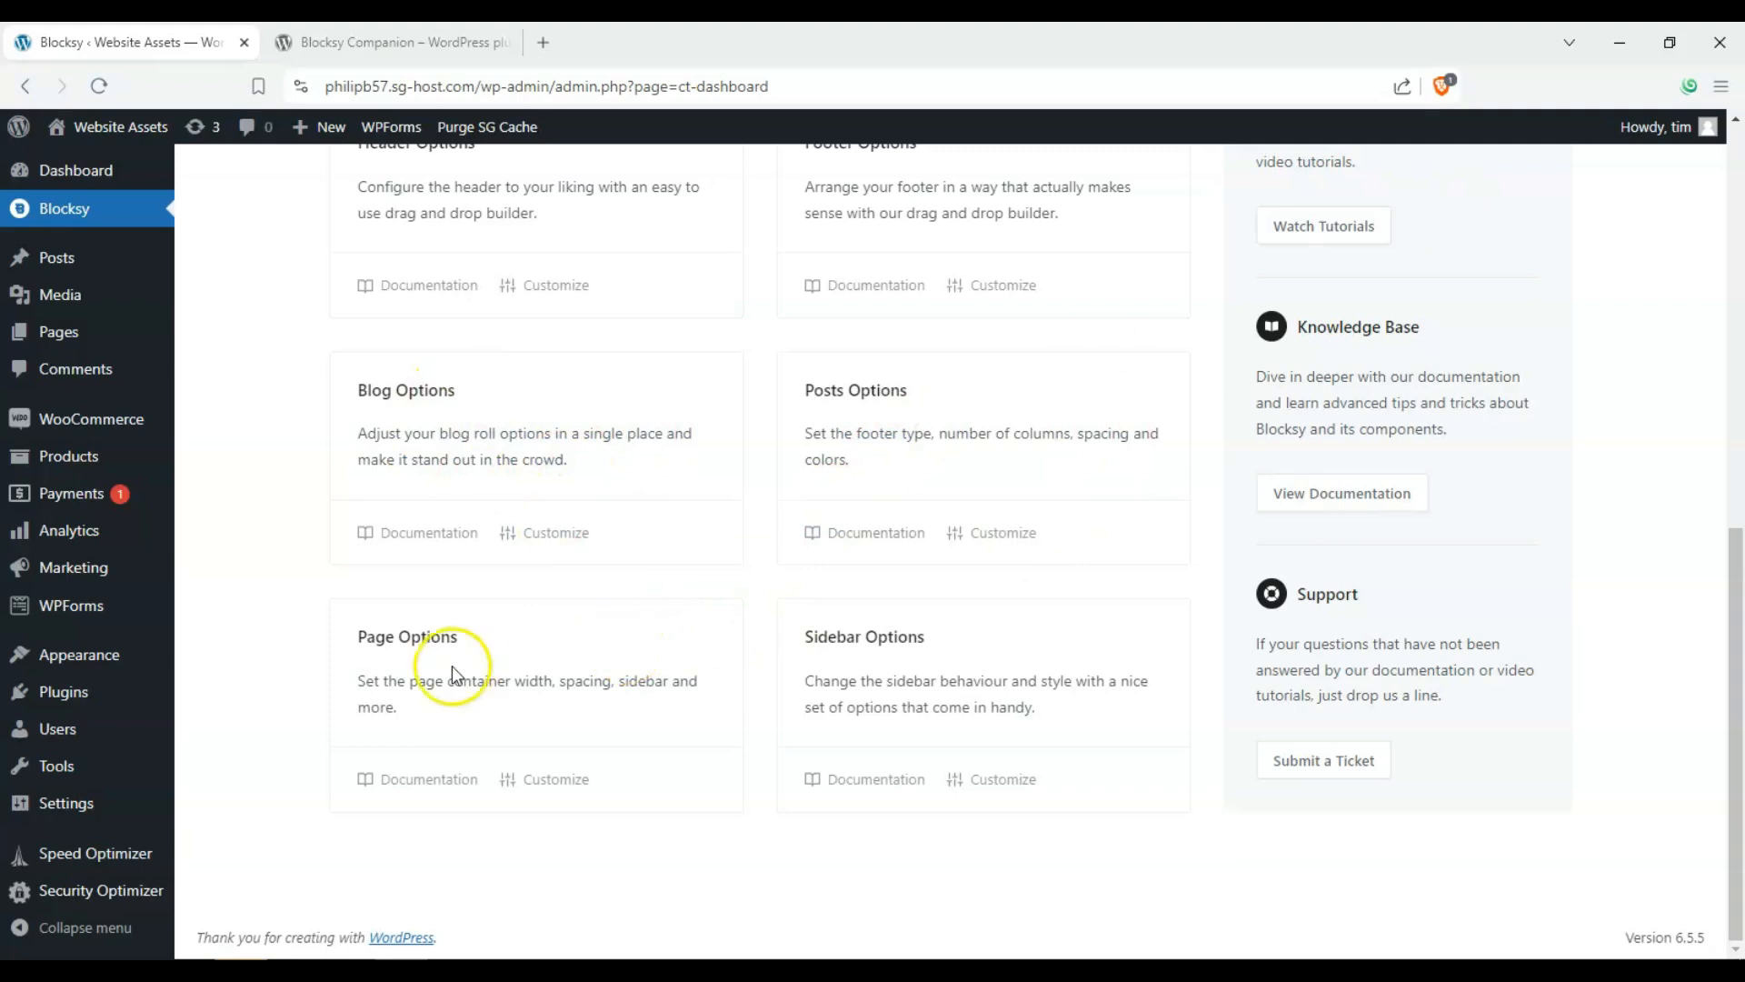
scroll(992, 677, "up", 3)
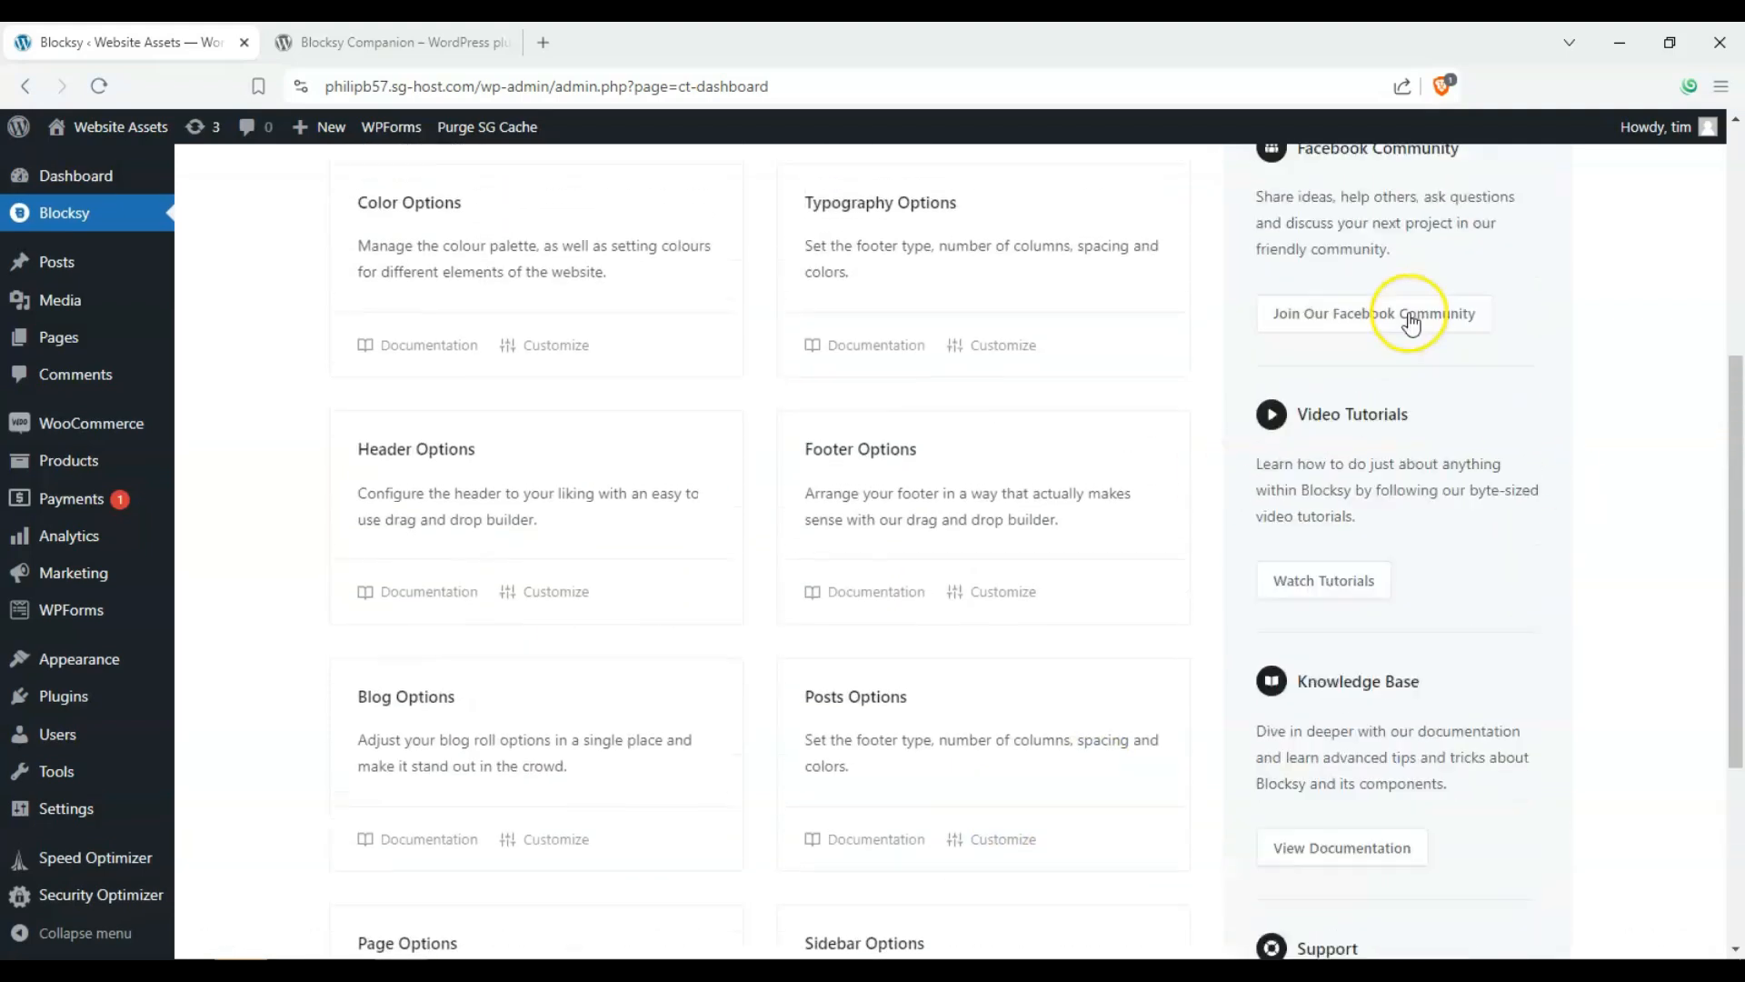
scroll(1402, 636, "down", 3)
scroll(1402, 708, "up", 6)
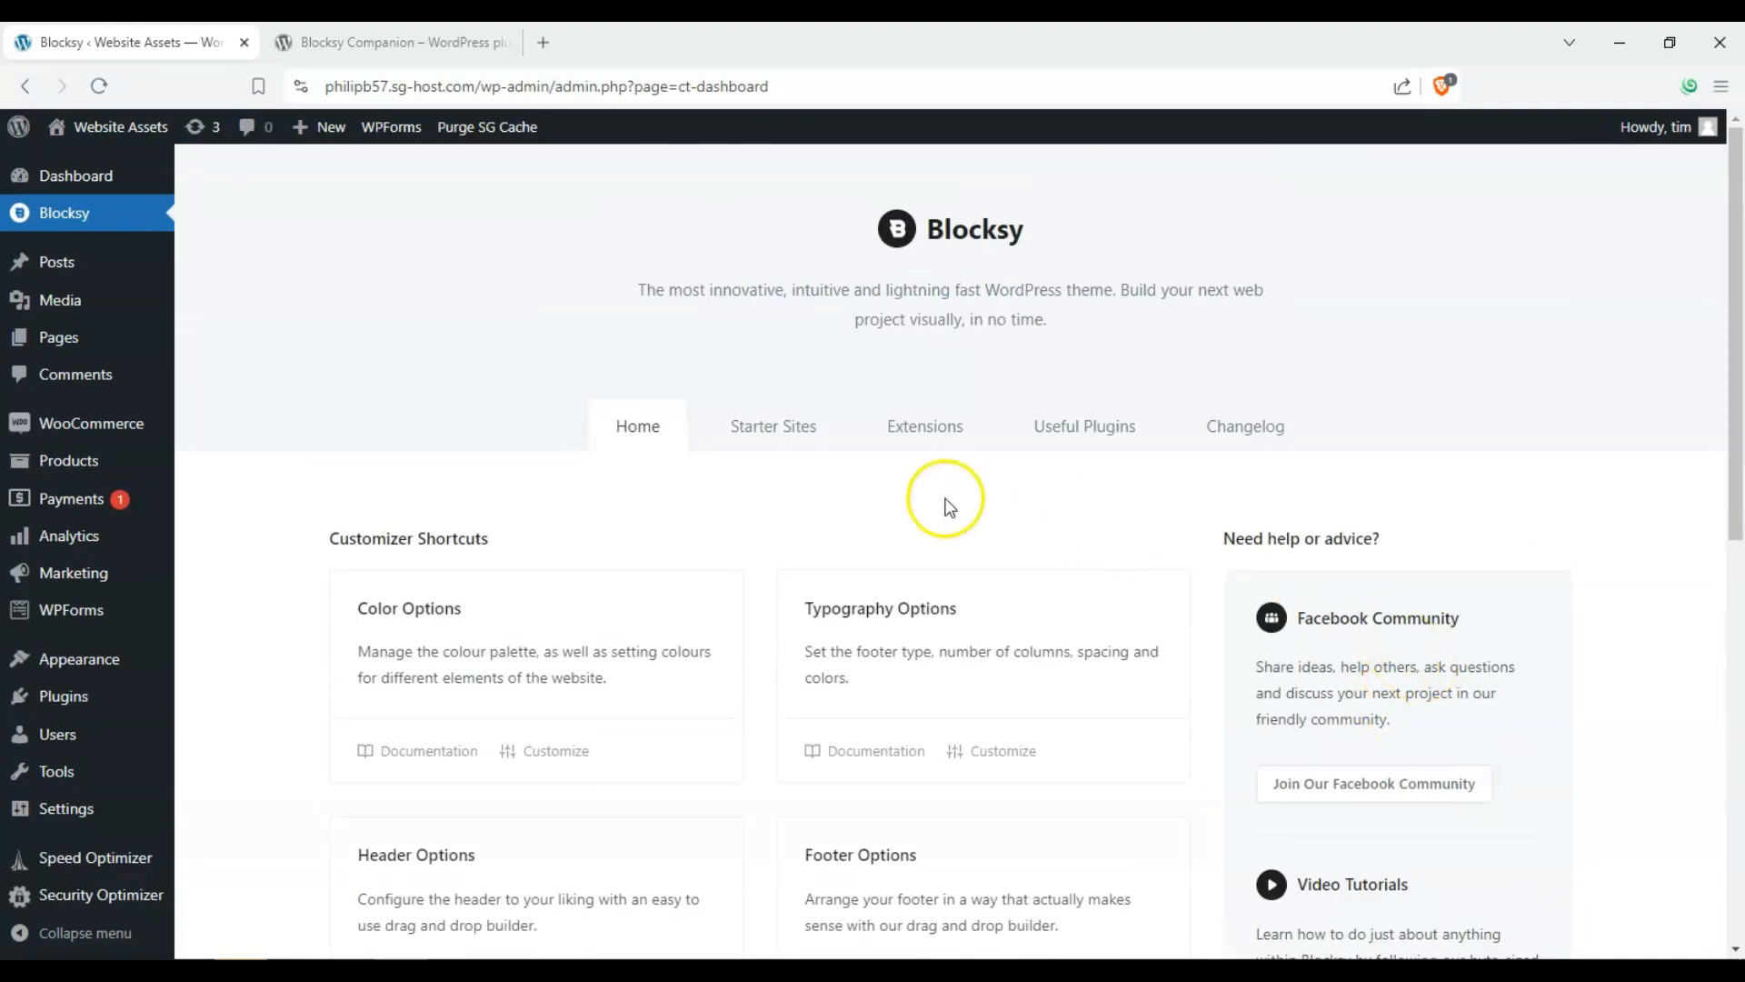
Open Blocksy's Starter Sites and look through the library of importable site templates.
left_click(799, 432)
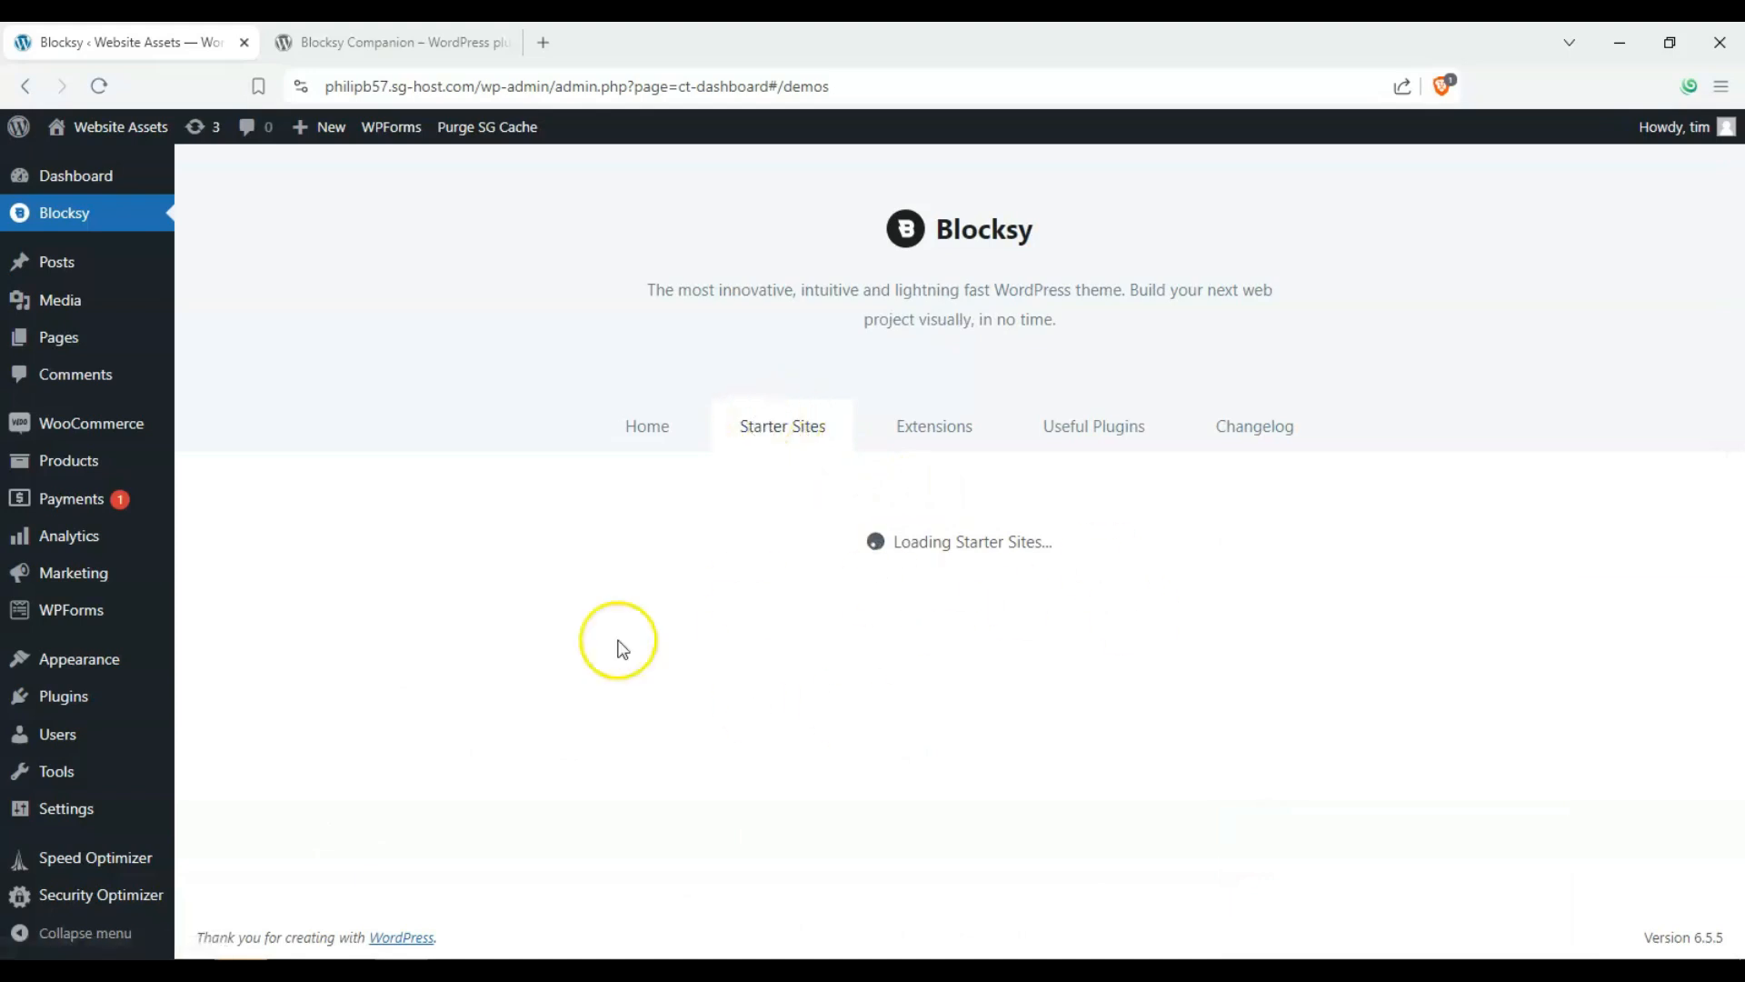
scroll(342, 382, "down", 3)
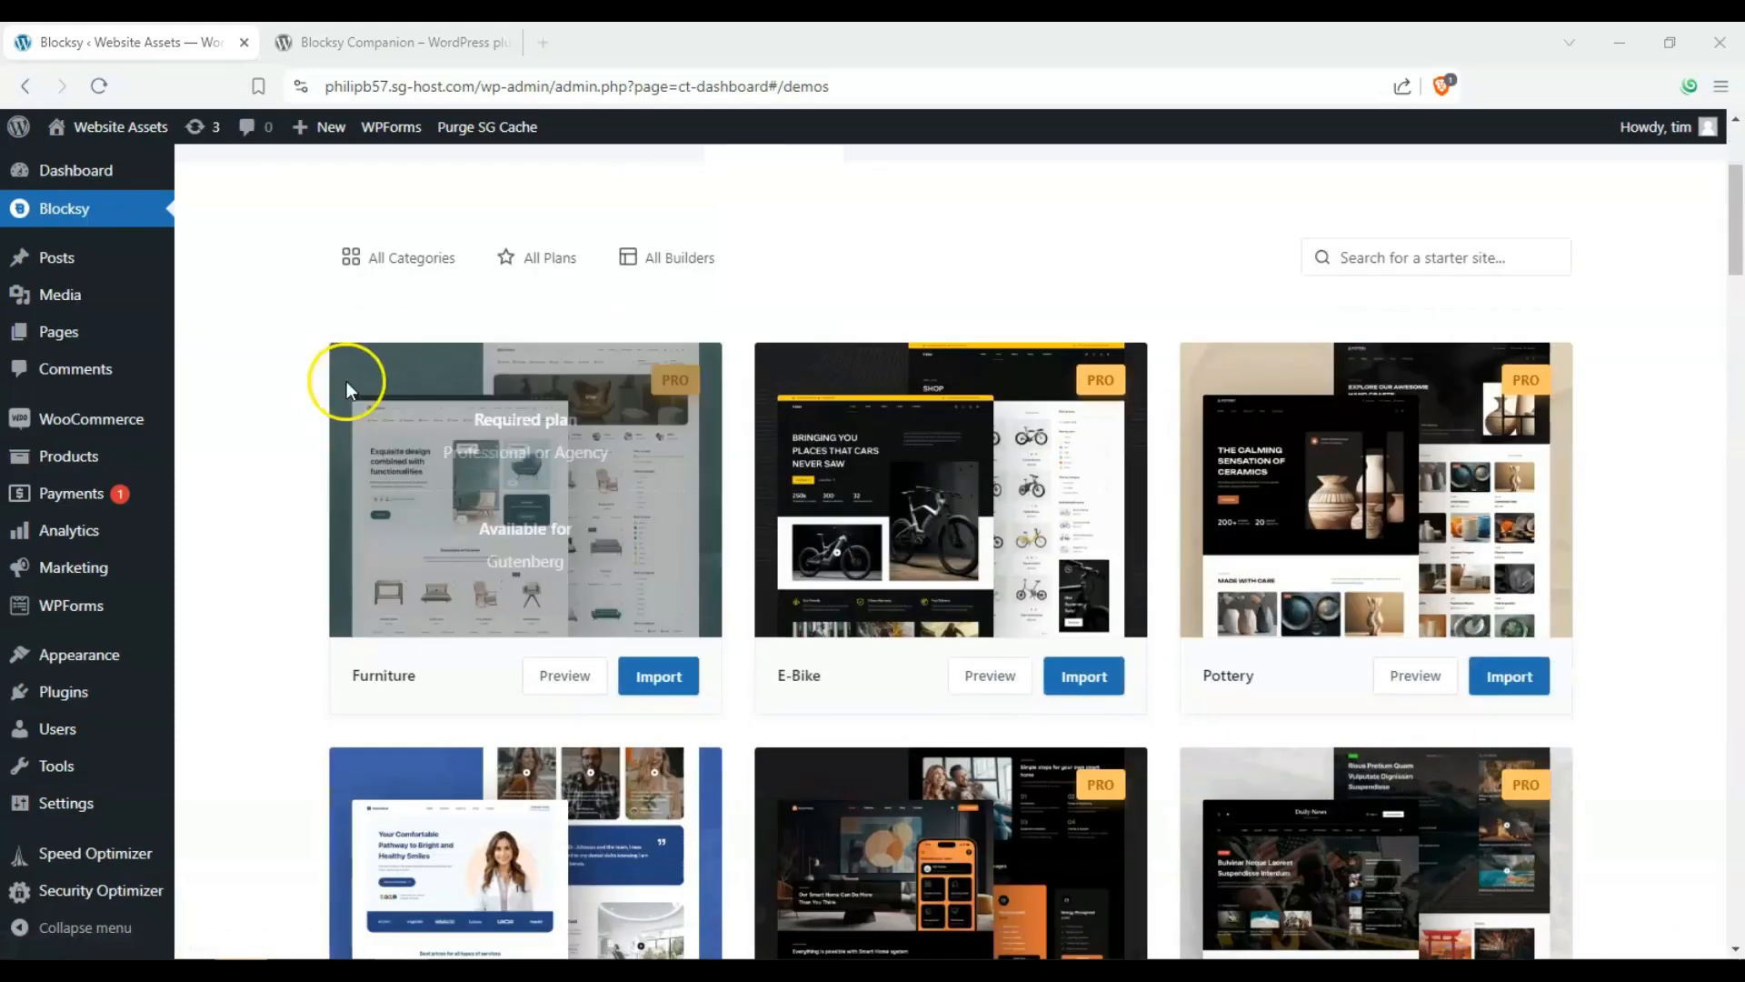
scroll(302, 380, "down", 10)
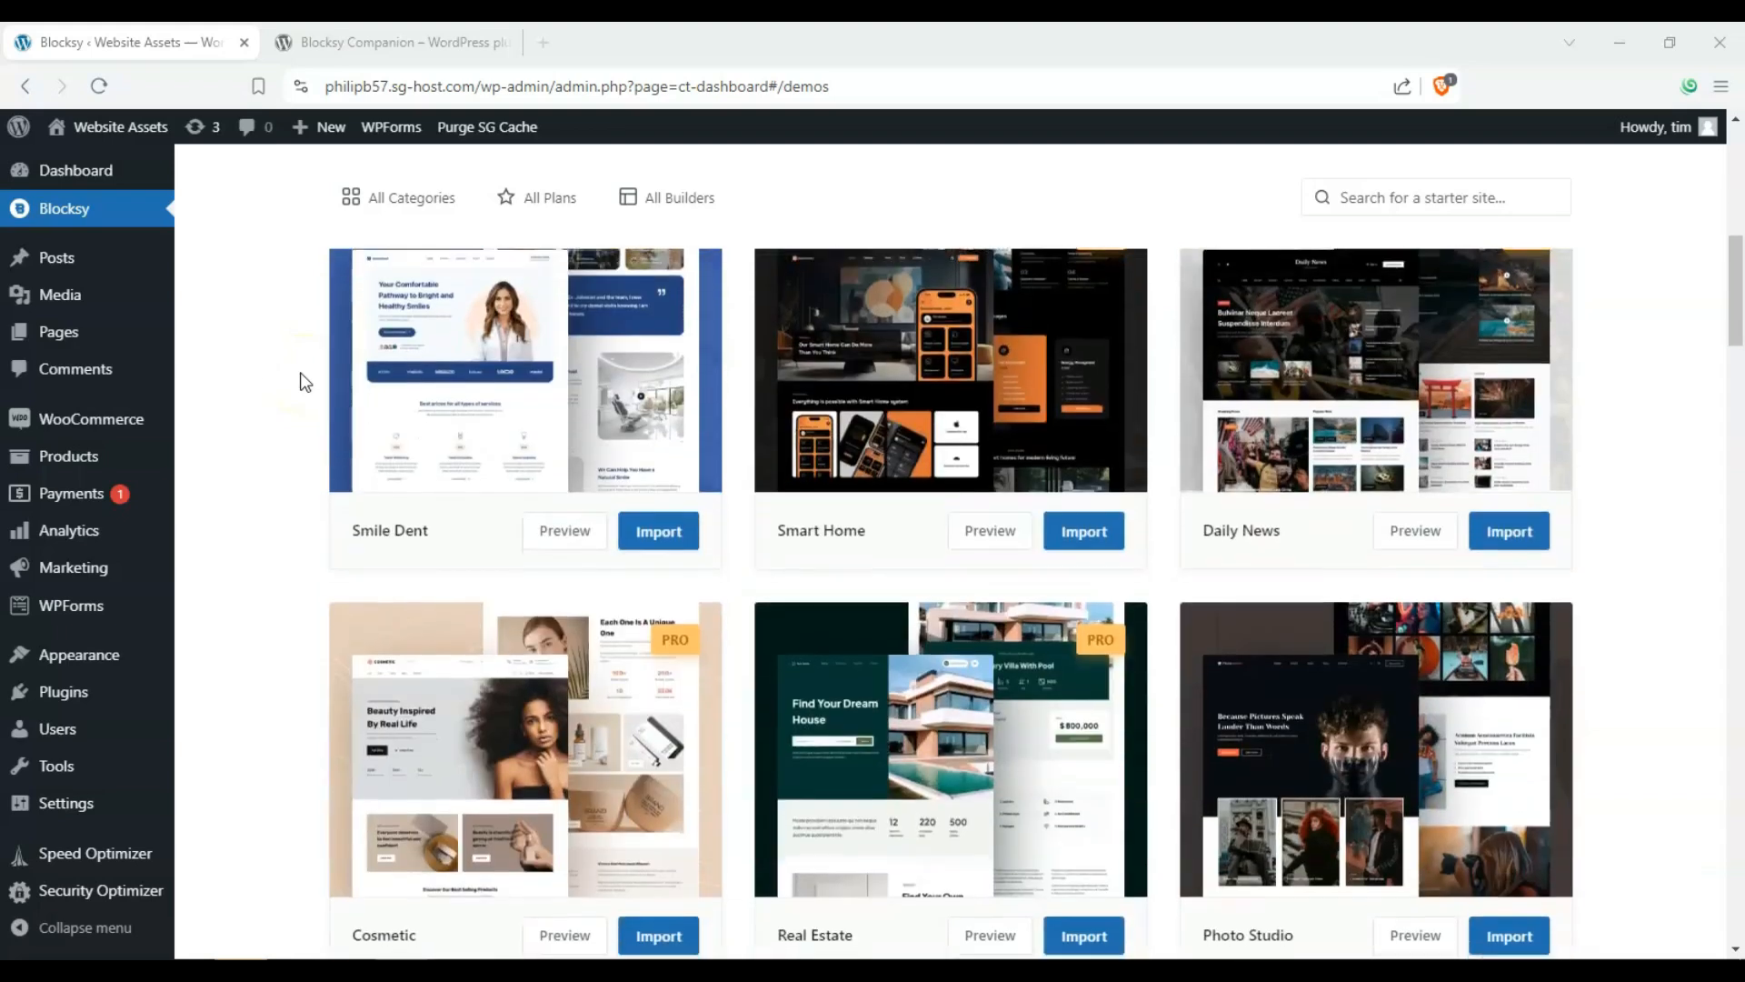
scroll(304, 382, "up", 7)
scroll(303, 382, "up", 2)
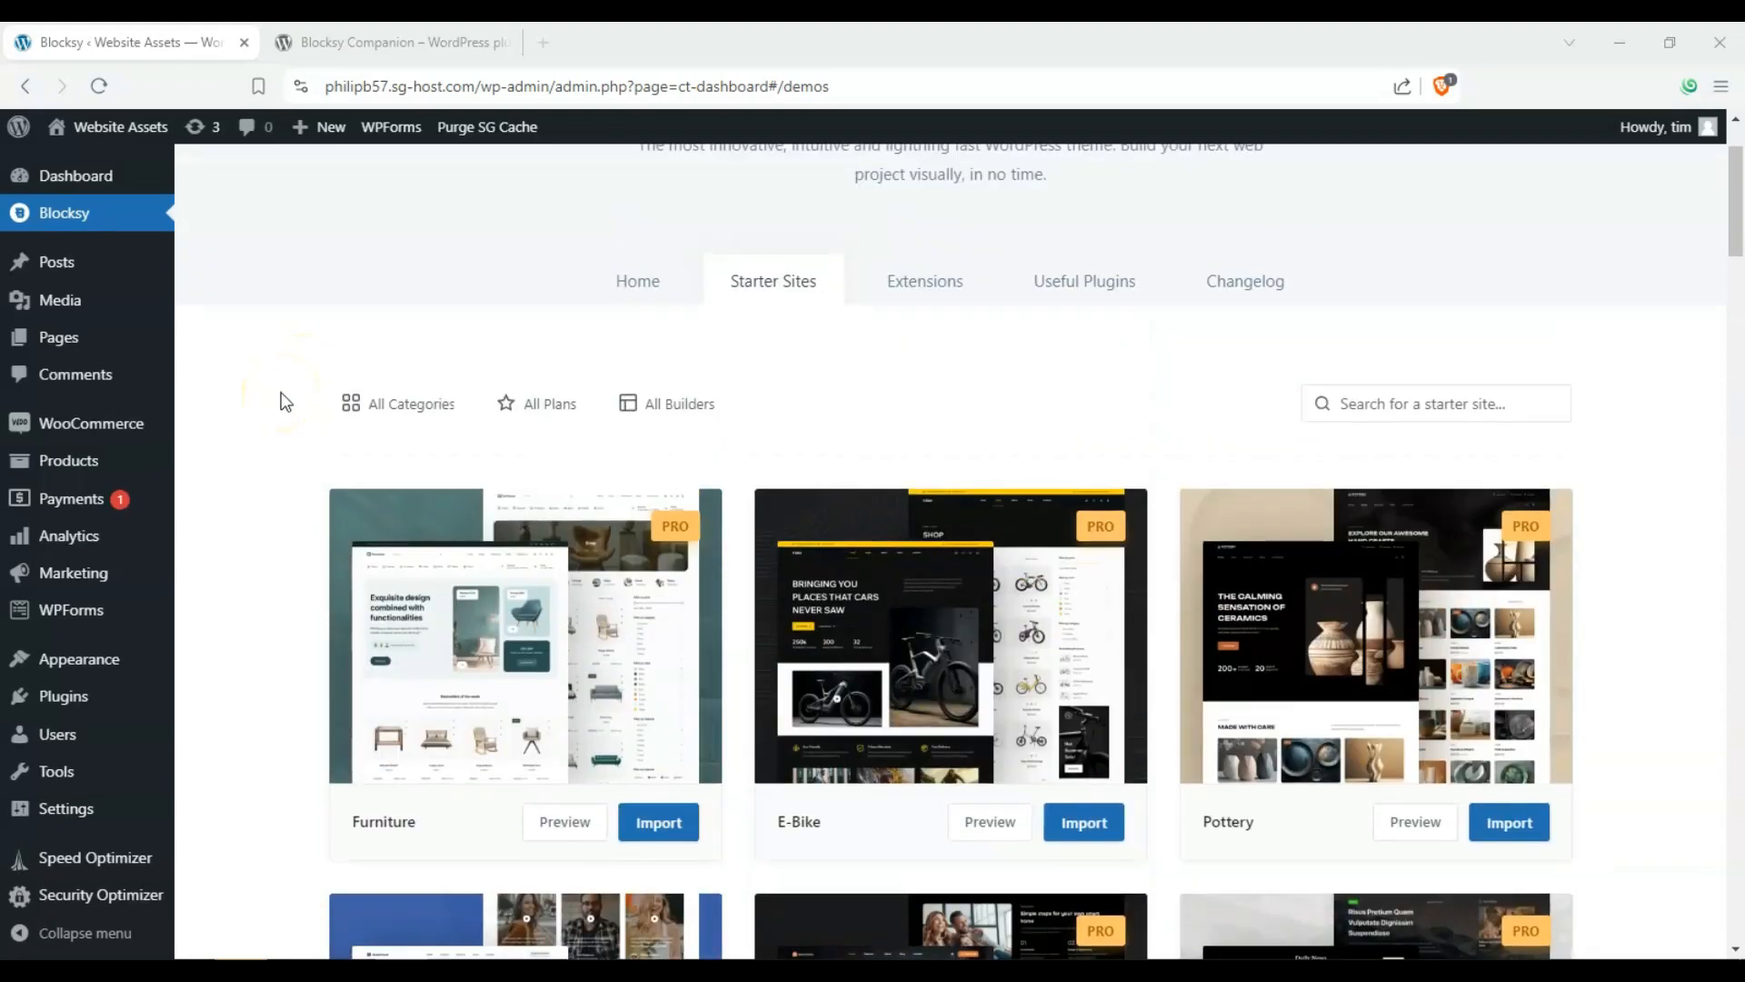
scroll(278, 401, "down", 1)
scroll(281, 401, "up", 1)
scroll(291, 407, "down", 8)
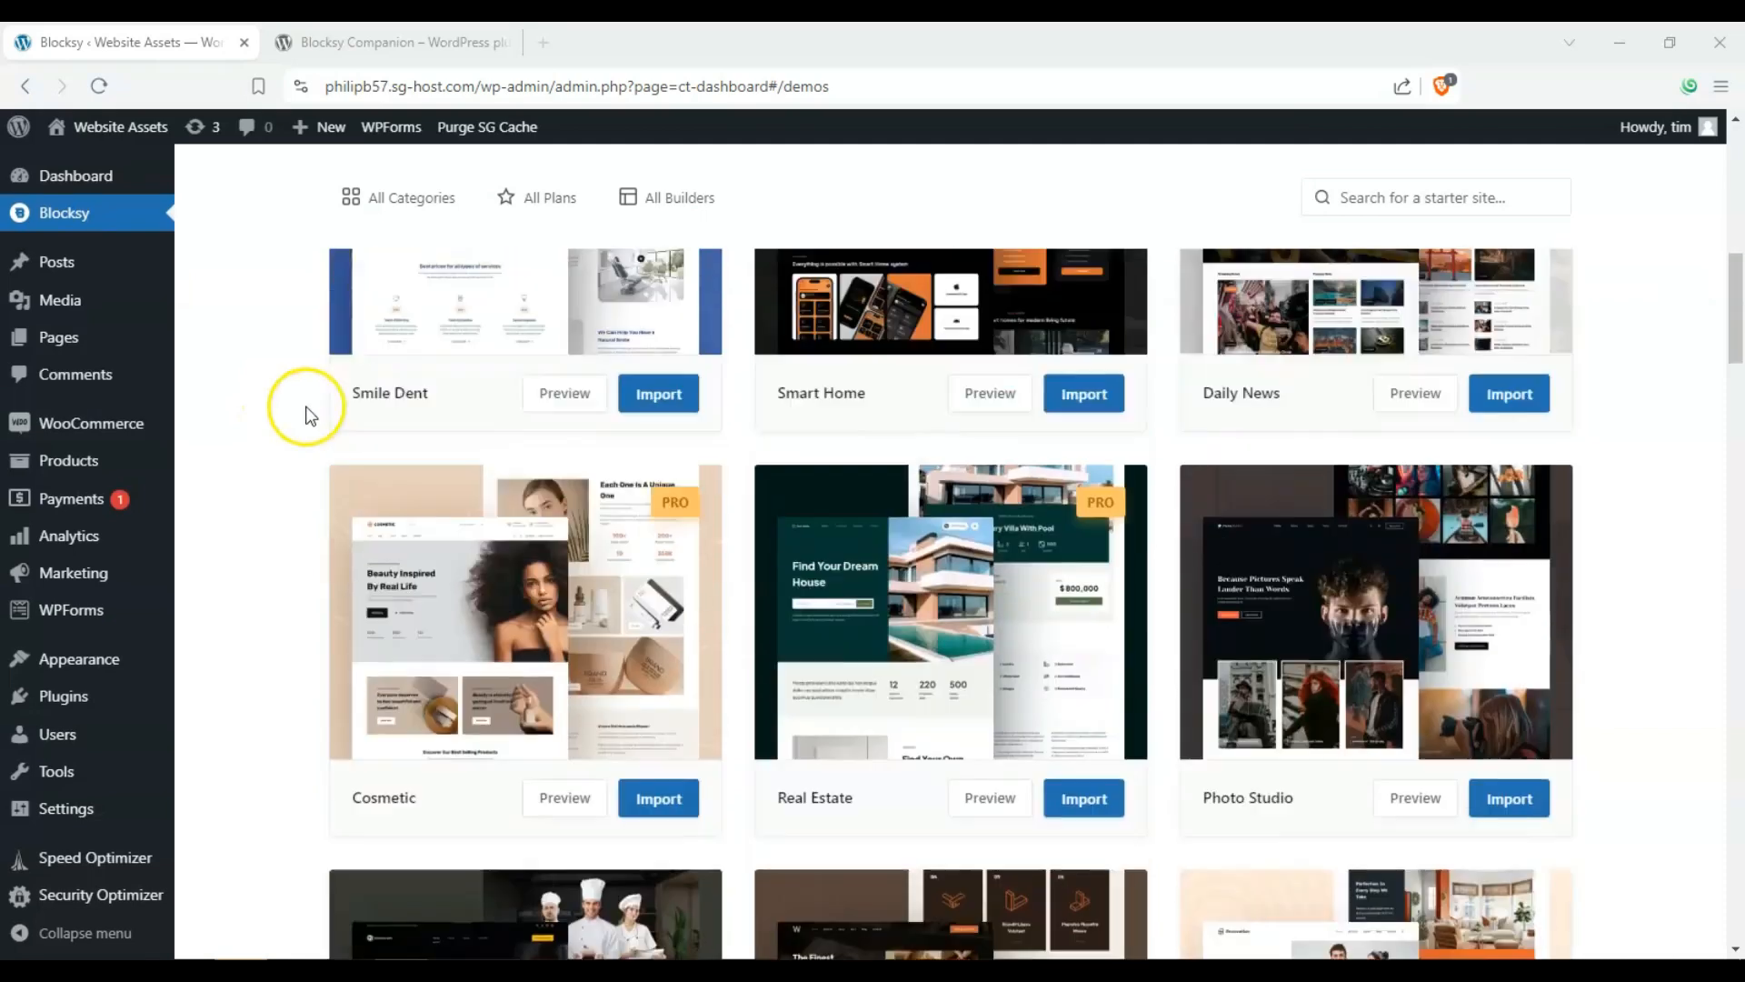
scroll(304, 413, "up", 5)
scroll(309, 595, "up", 2)
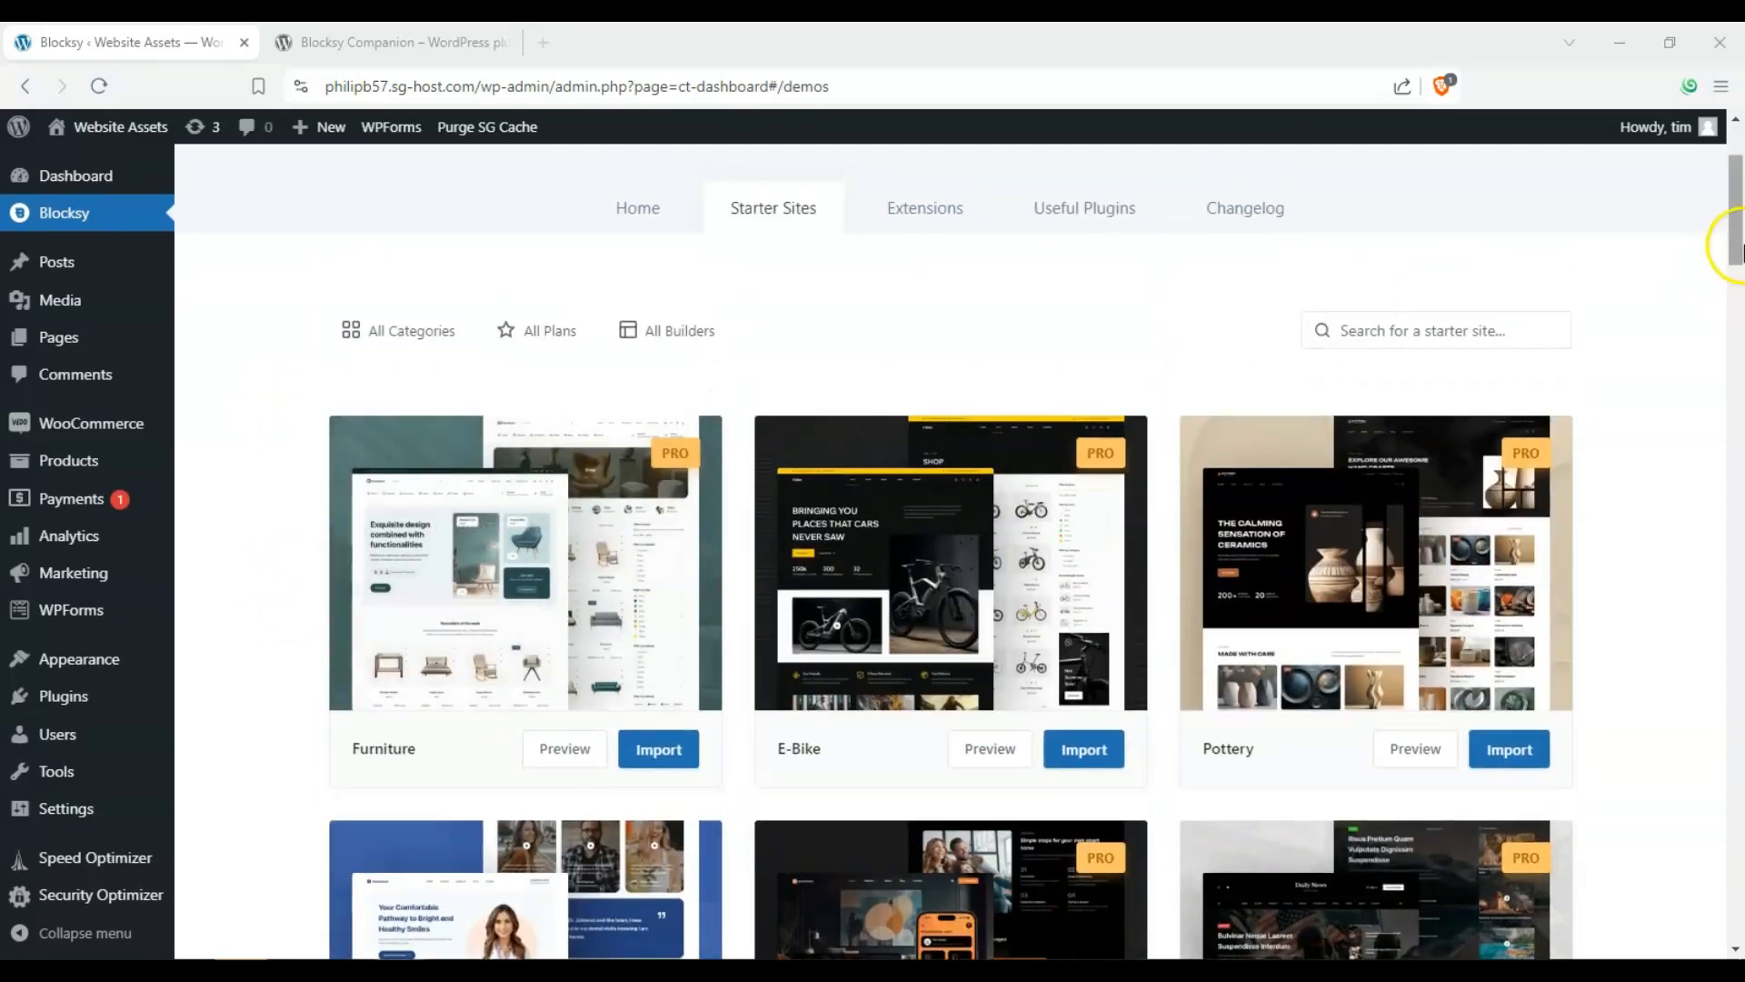
left_click_drag(1730, 246, 1737, 460)
scroll(1012, 402, "down", 5)
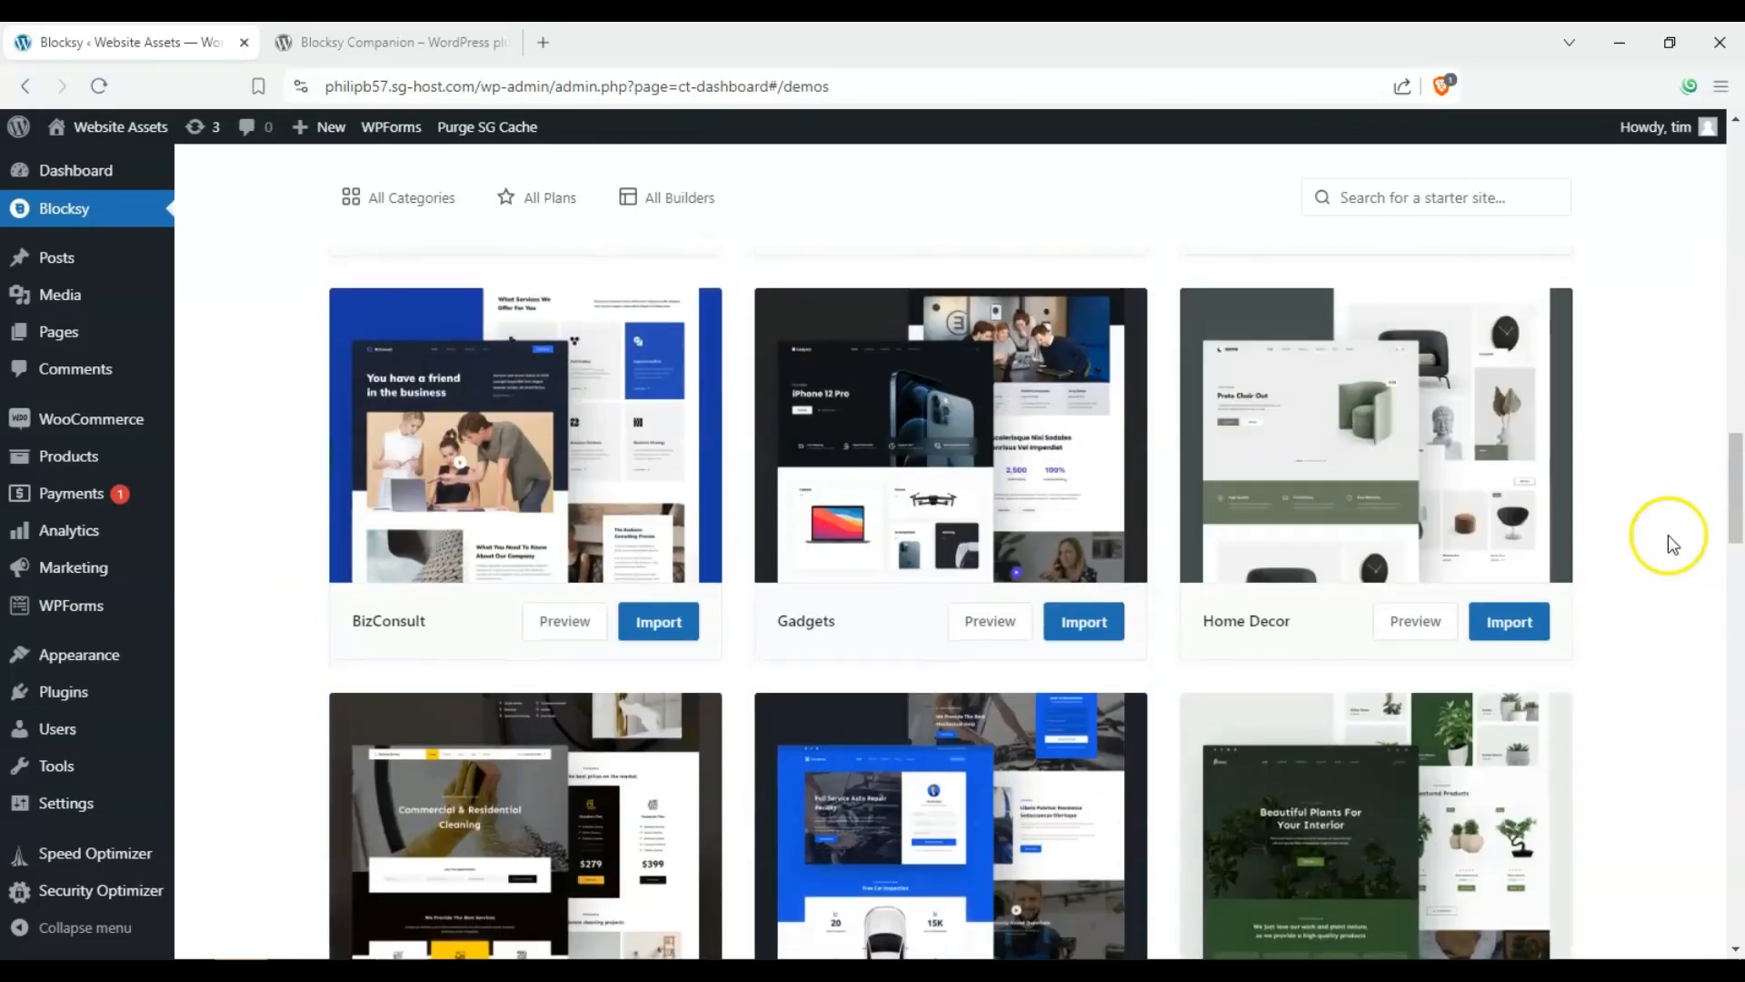
left_click_drag(1734, 528, 1737, 171)
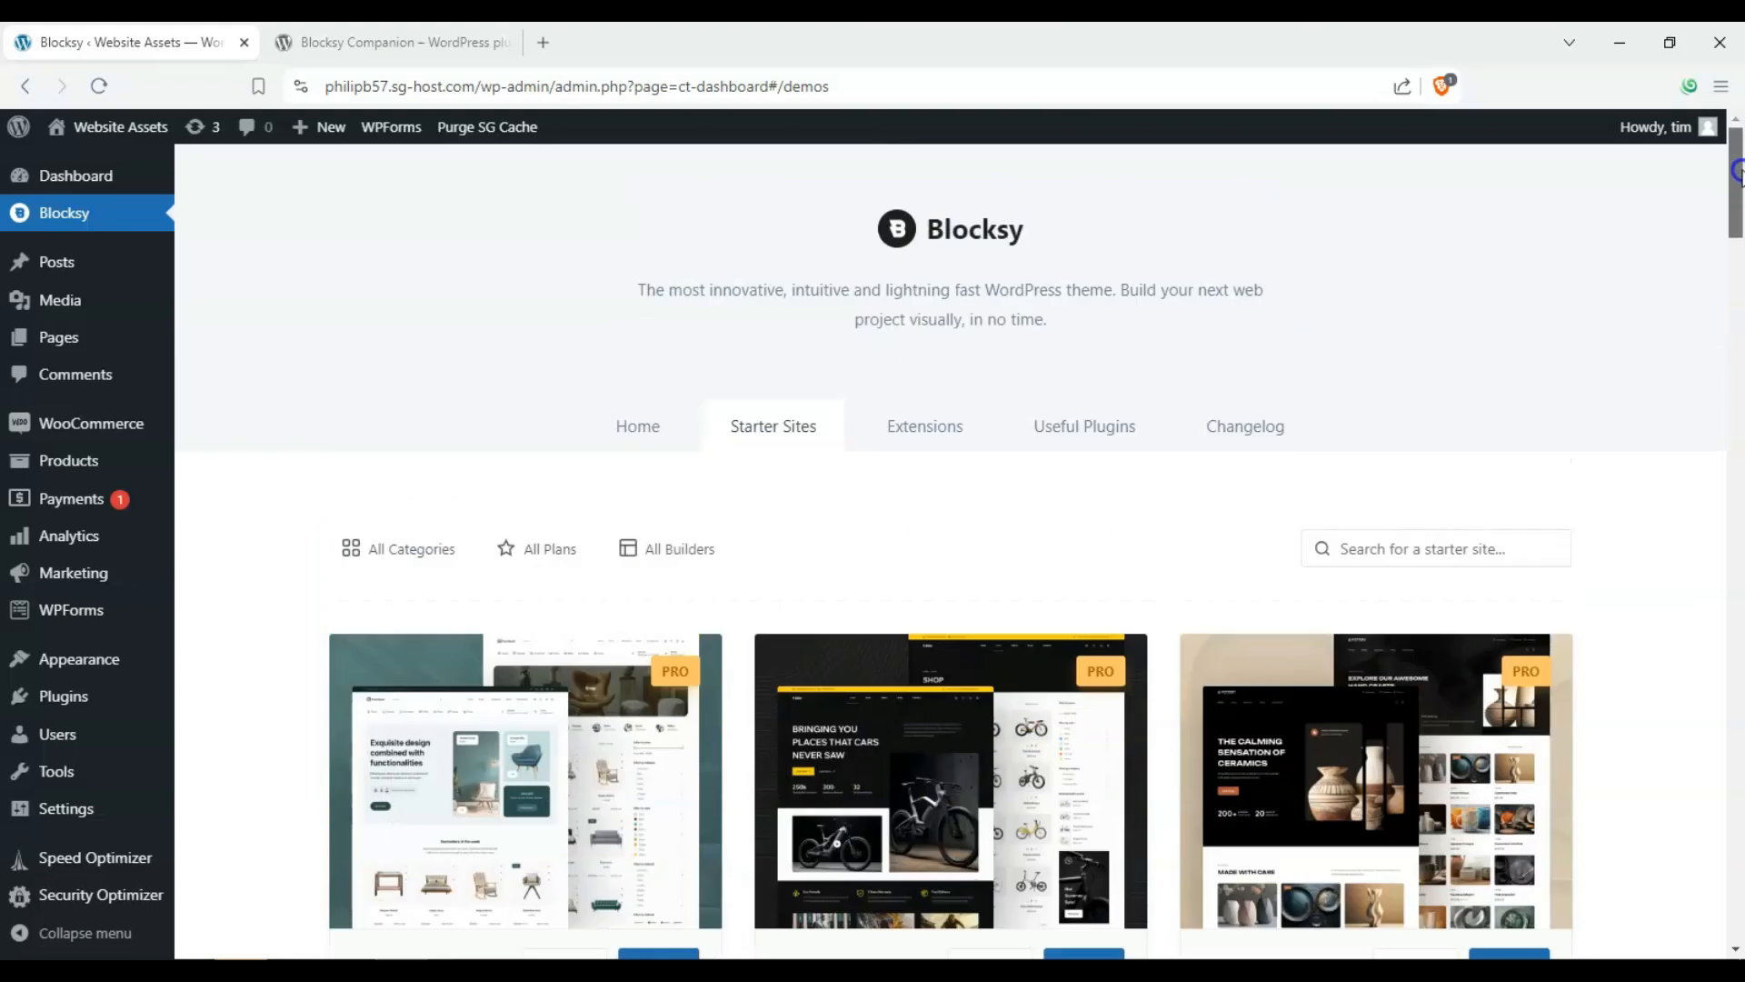
Open Blocksy's Extensions and examine the lists of free and pro extensions.
left_click(928, 441)
scroll(470, 306, "down", 1)
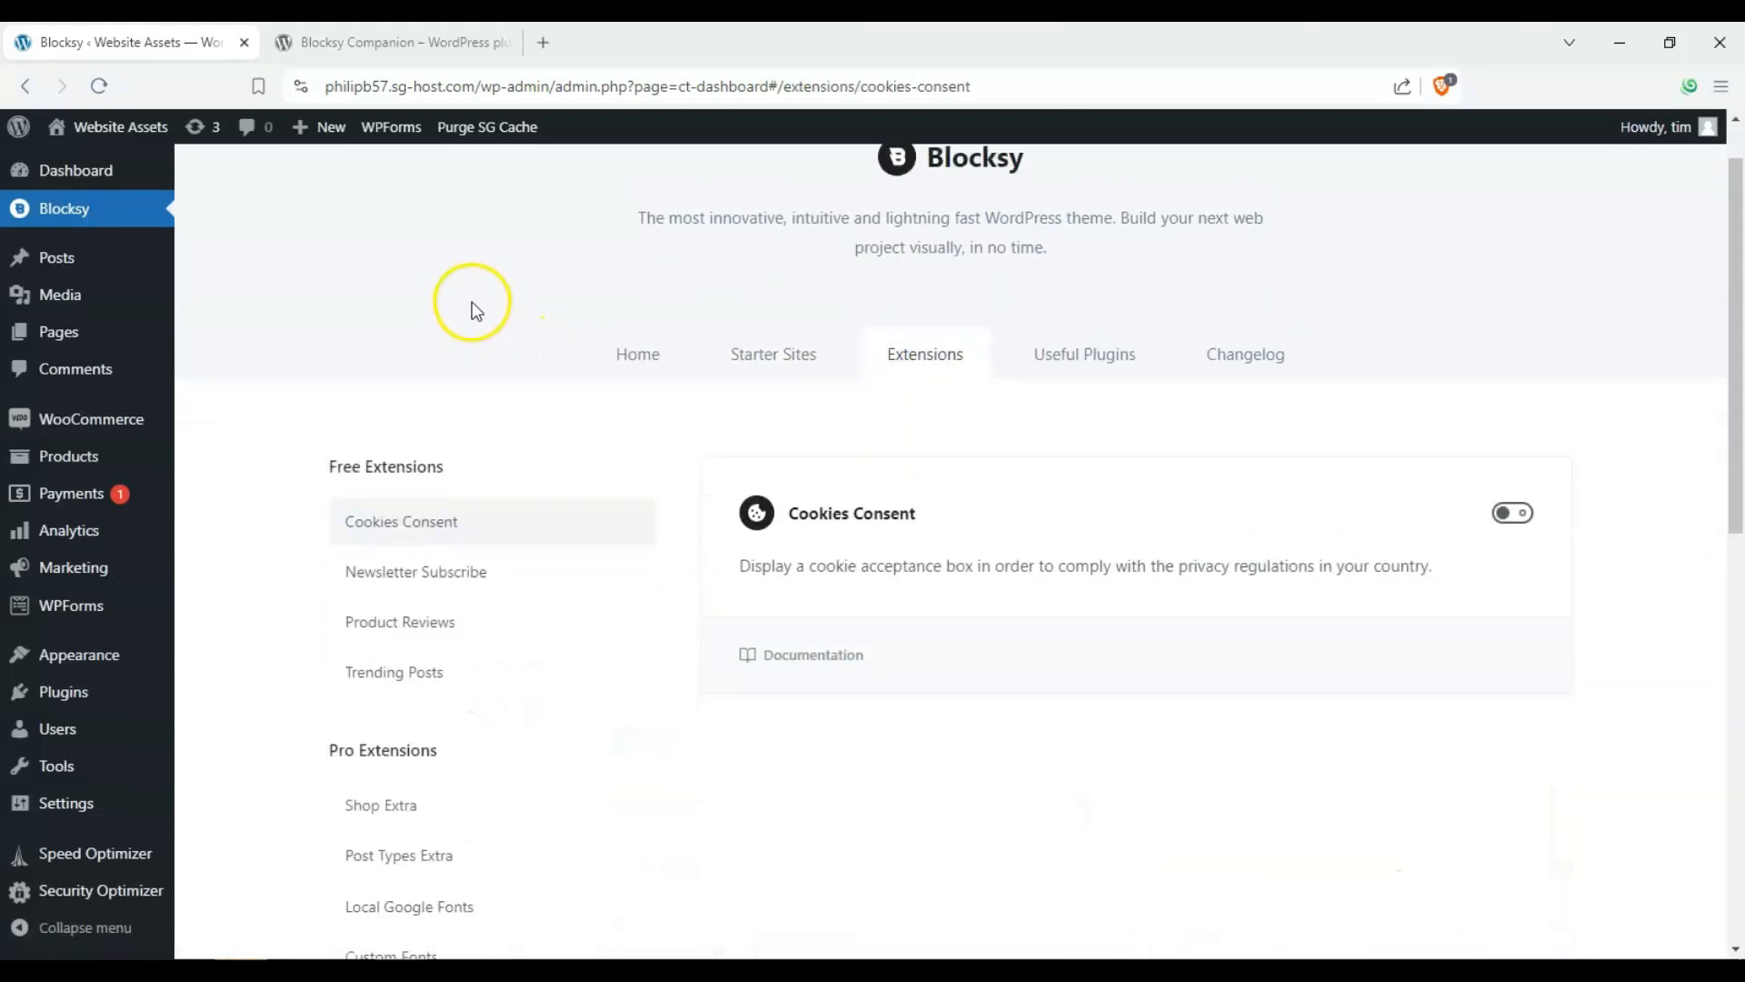
scroll(470, 306, "down", 4)
scroll(264, 439, "up", 1)
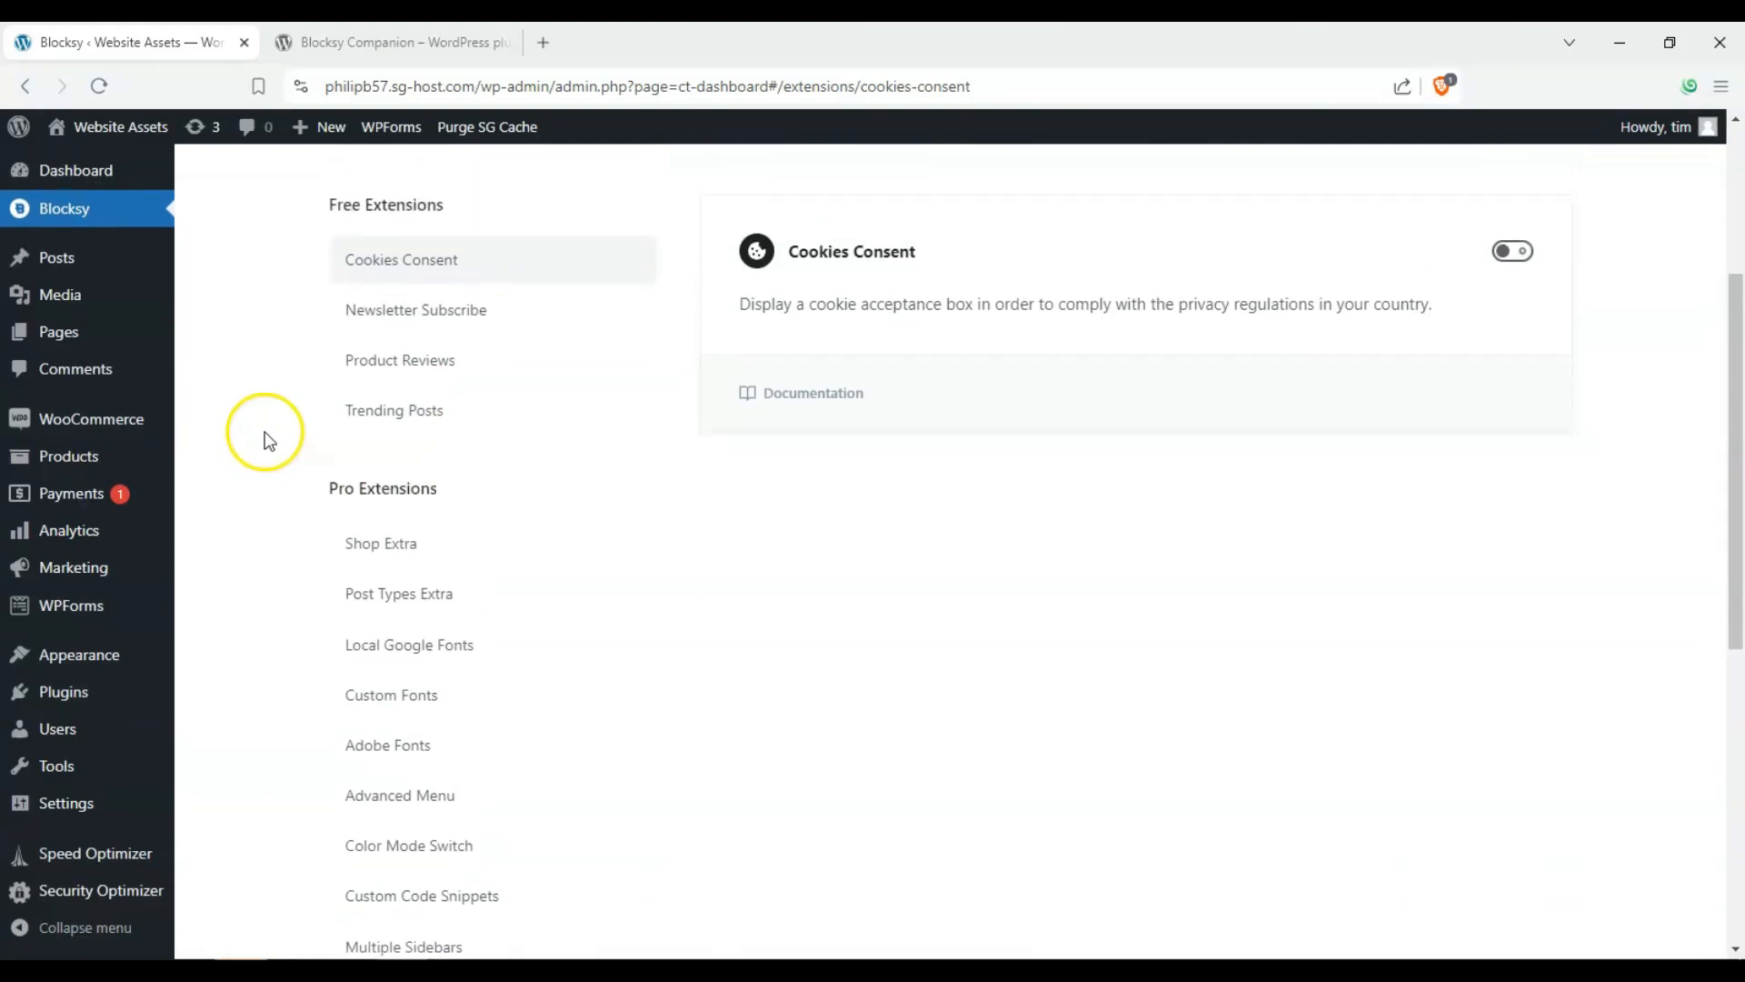
scroll(504, 783, "down", 2)
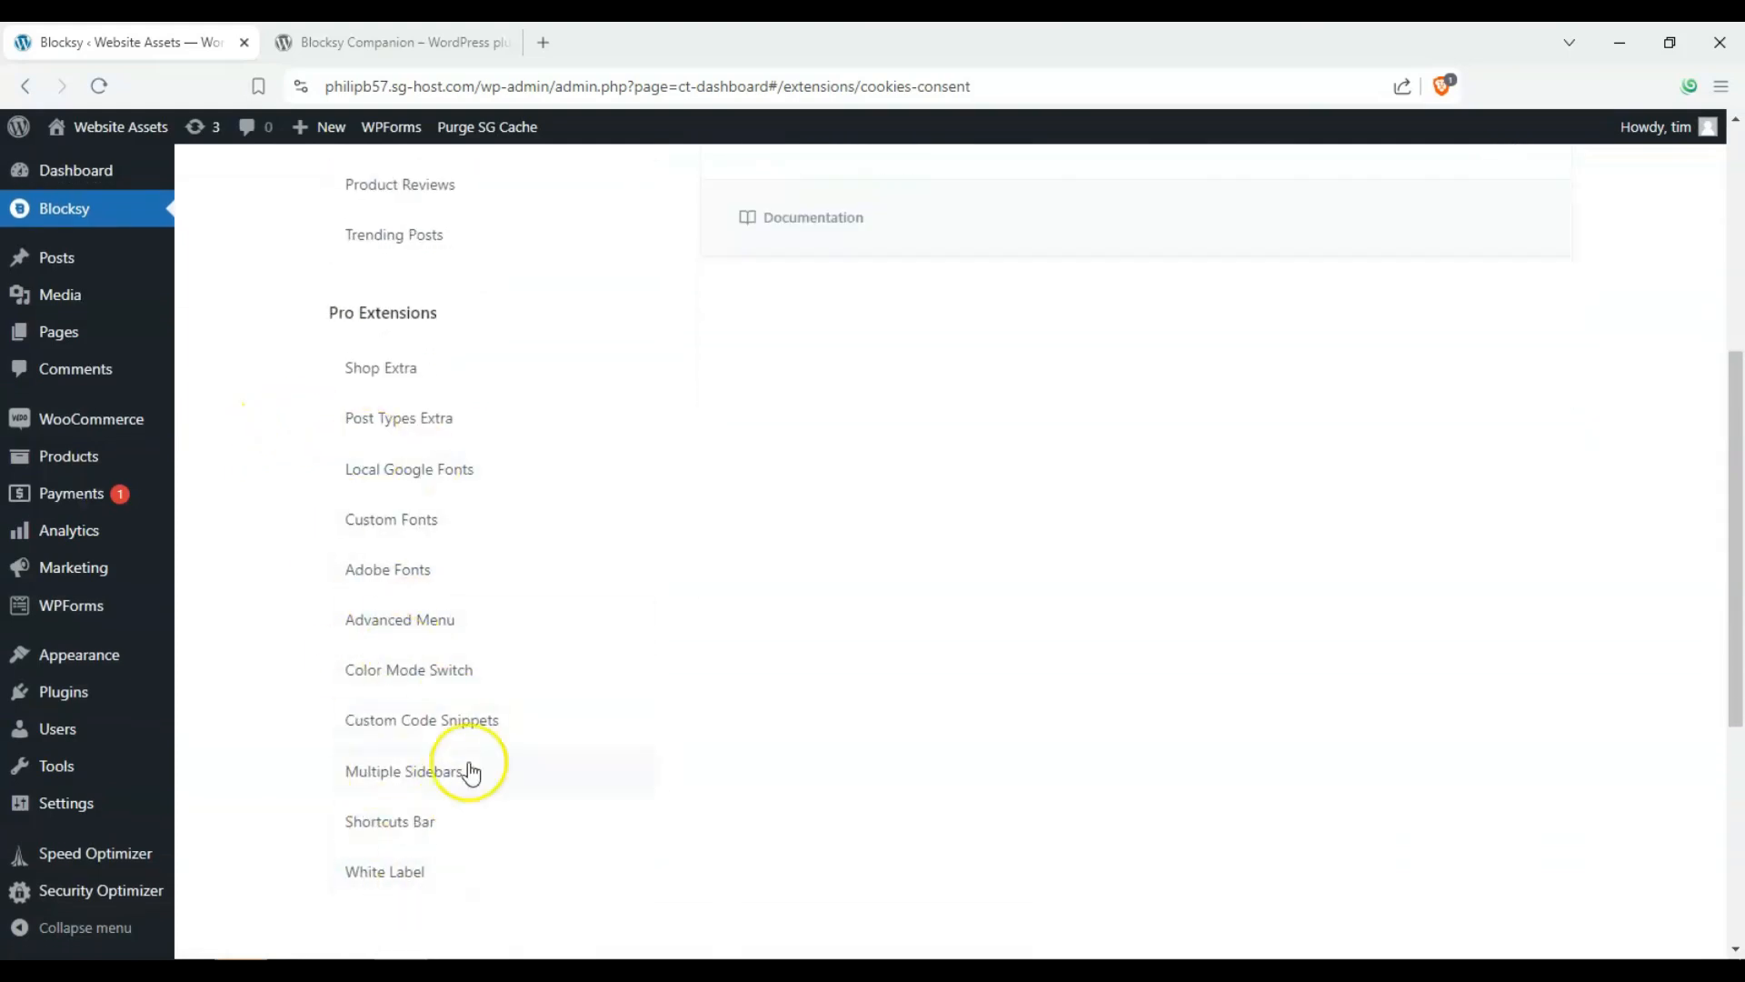
scroll(222, 519, "up", 4)
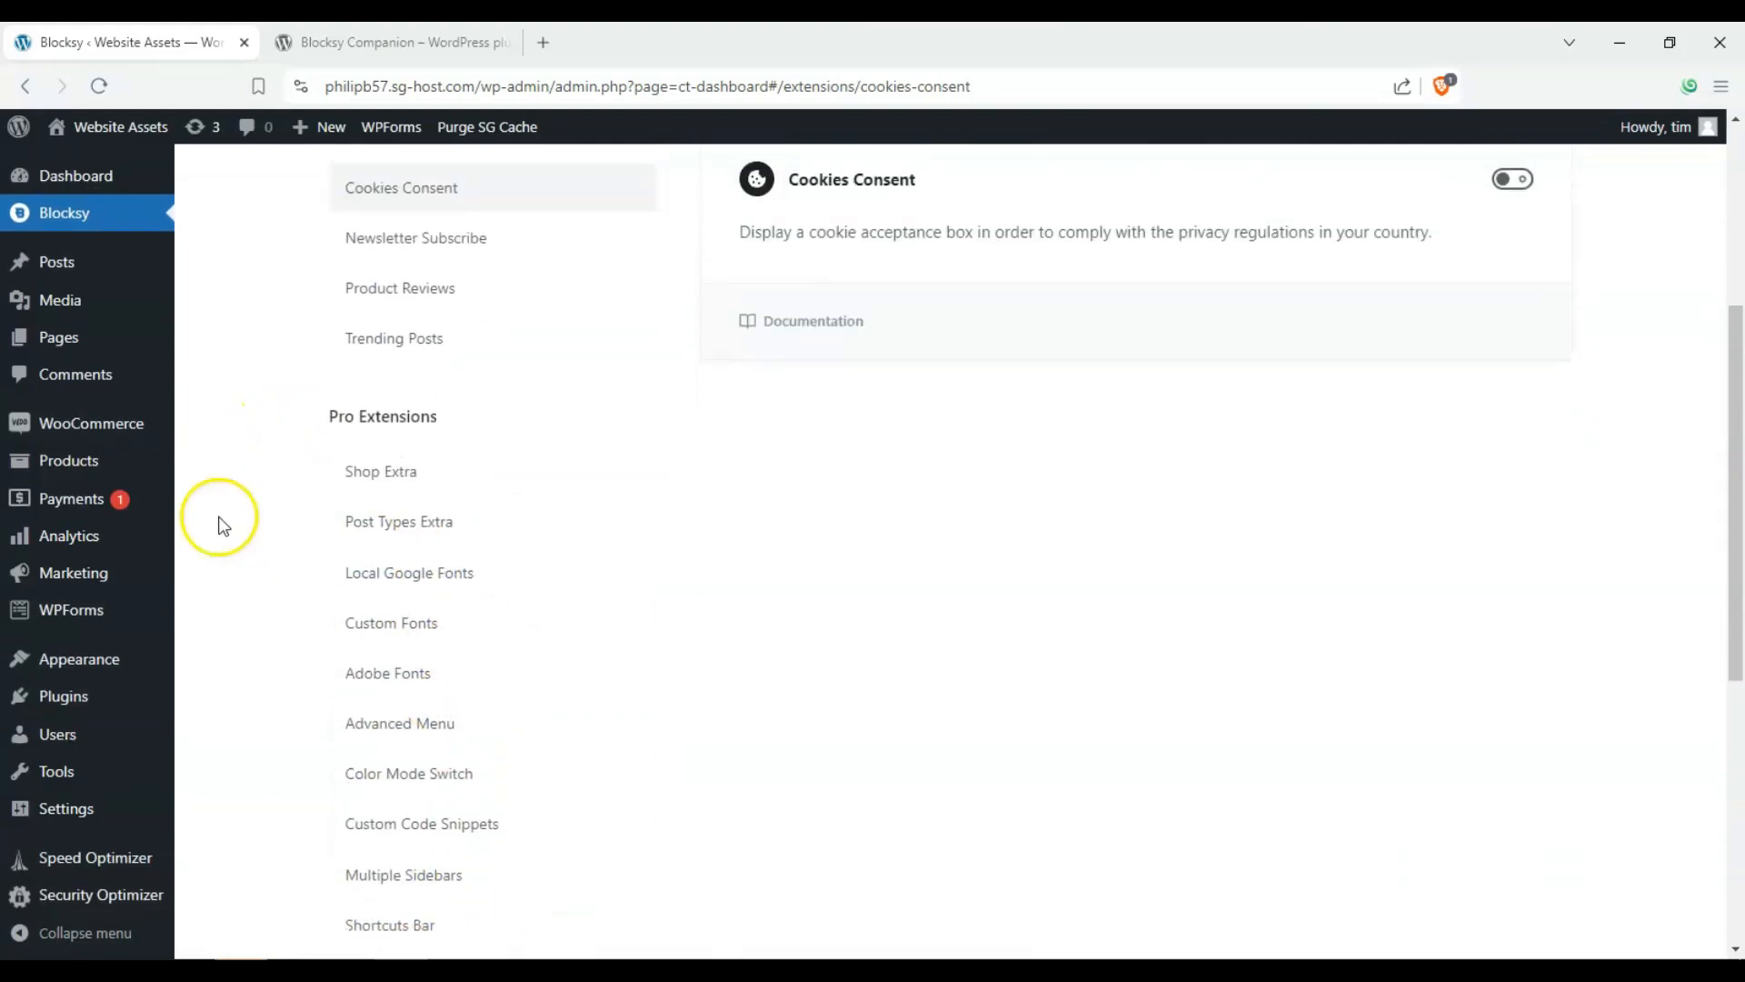
Open Blocksy's Useful Plugins and look through the list of recommended plugins.
scroll(997, 507, "up", 2)
left_click(1052, 440)
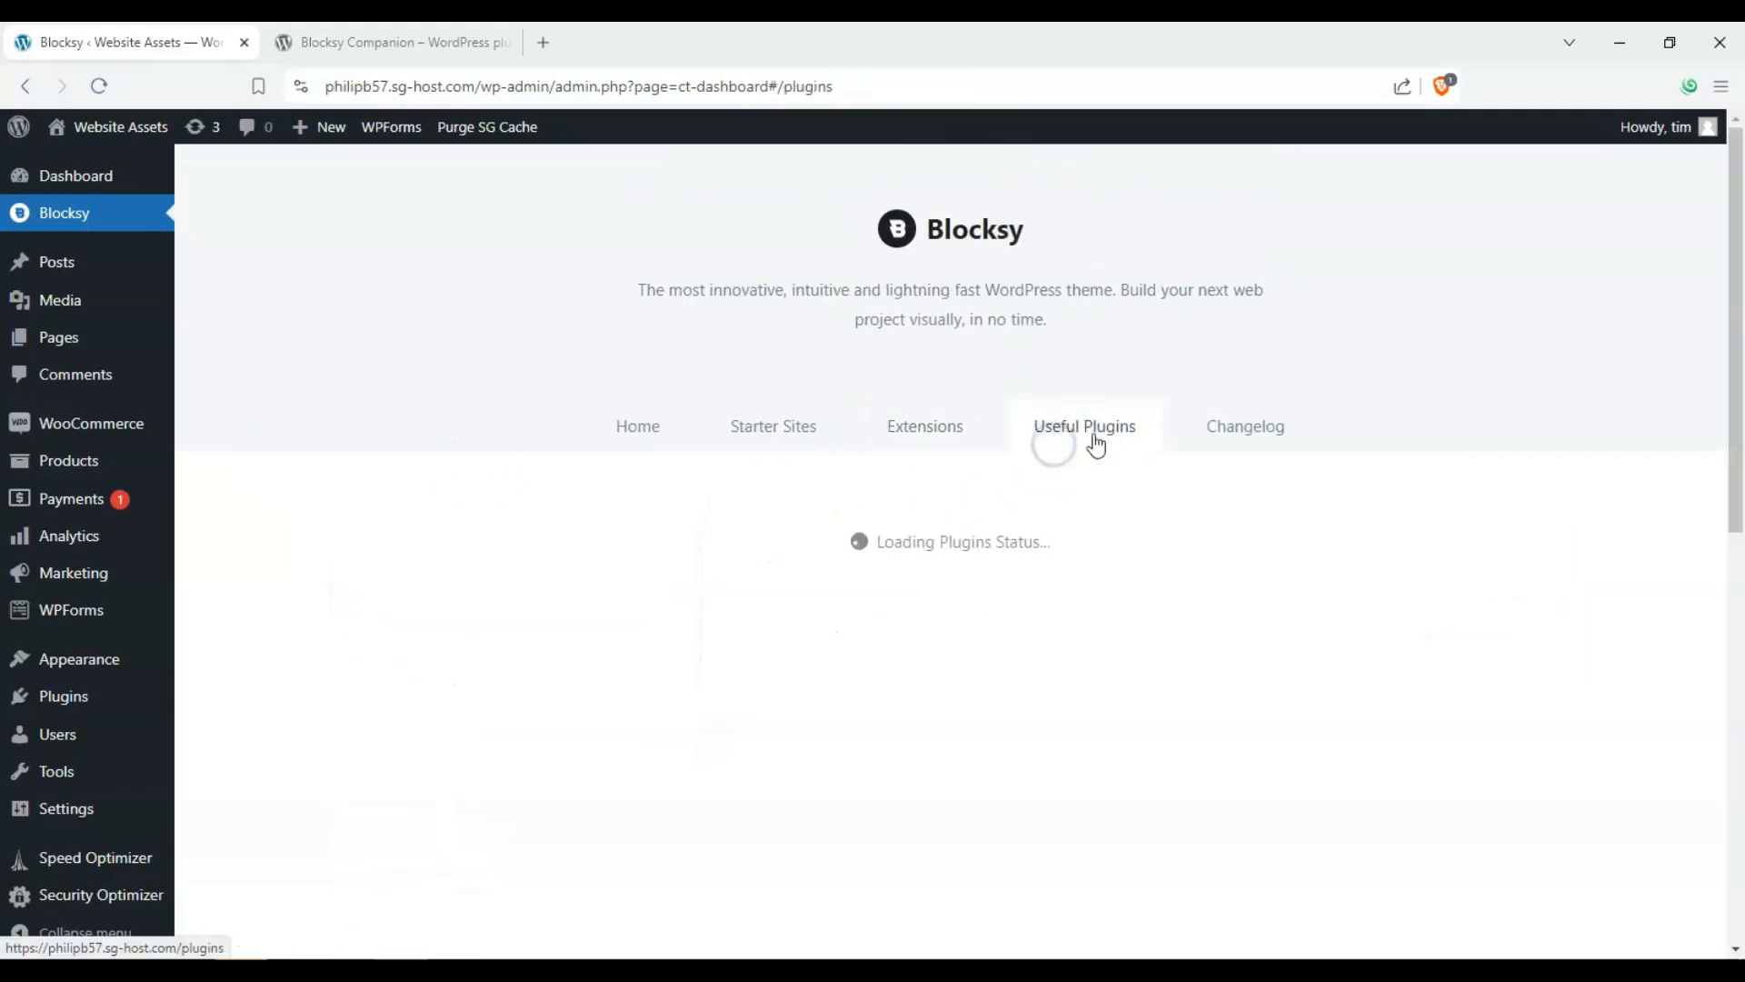
scroll(674, 624, "down", 3)
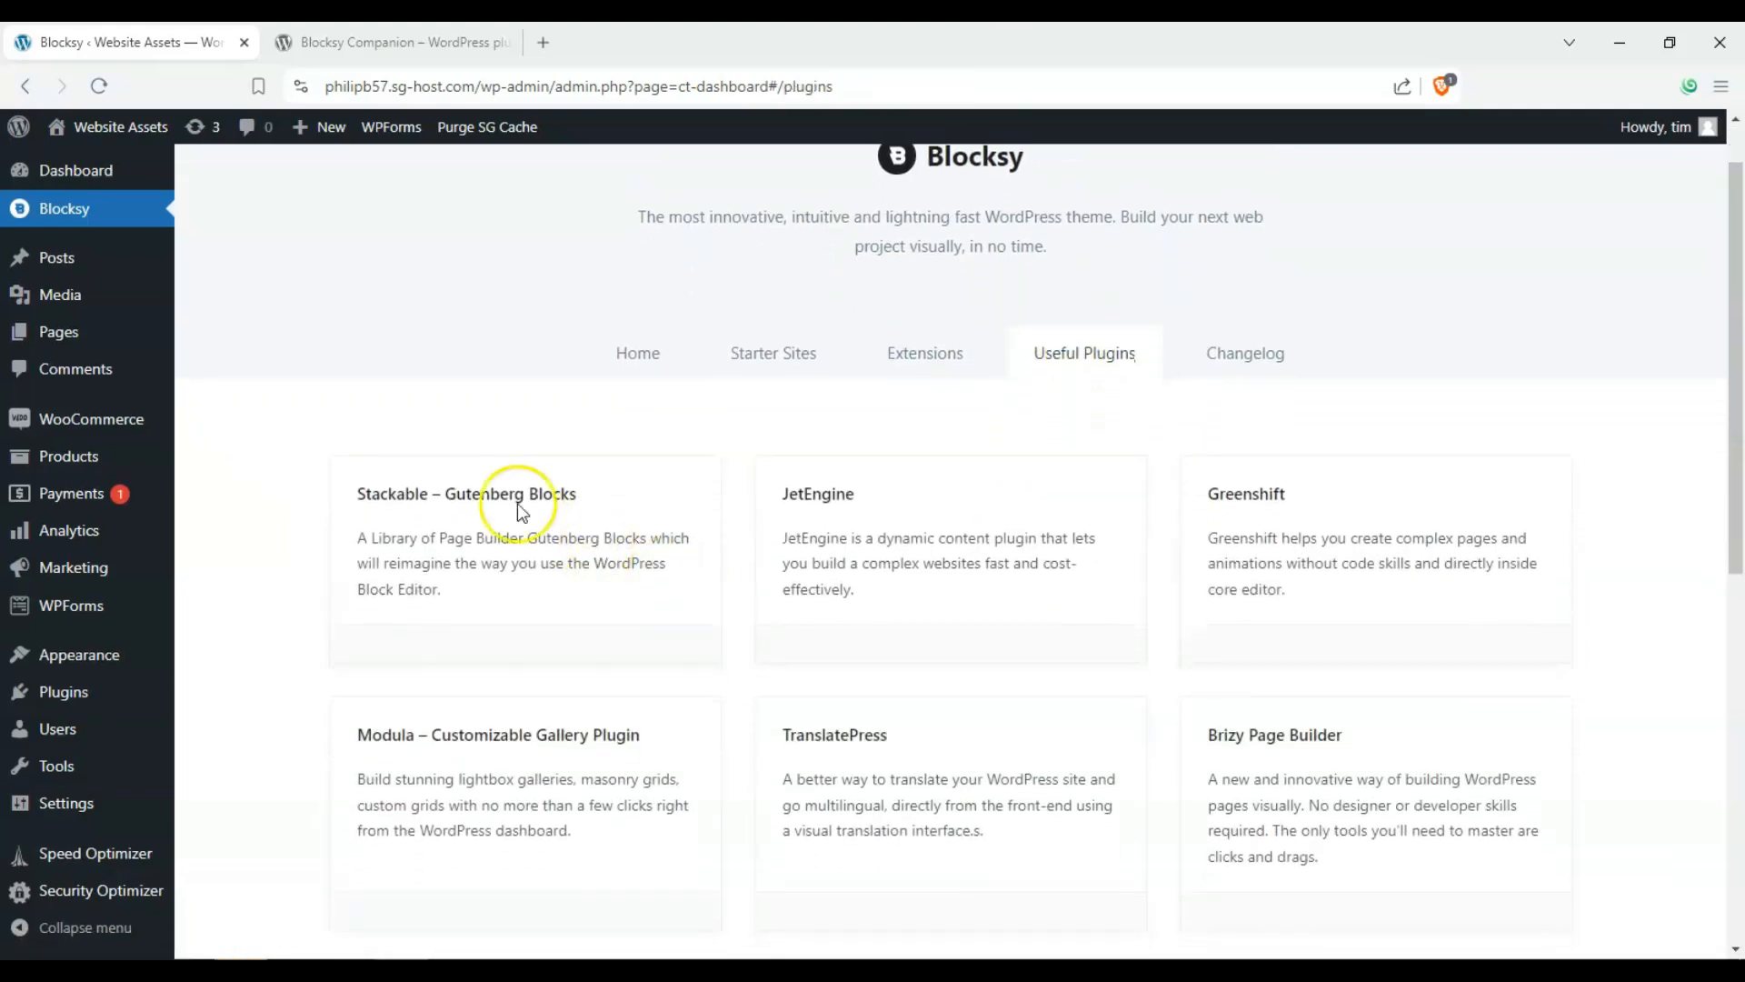
scroll(462, 469, "up", 3)
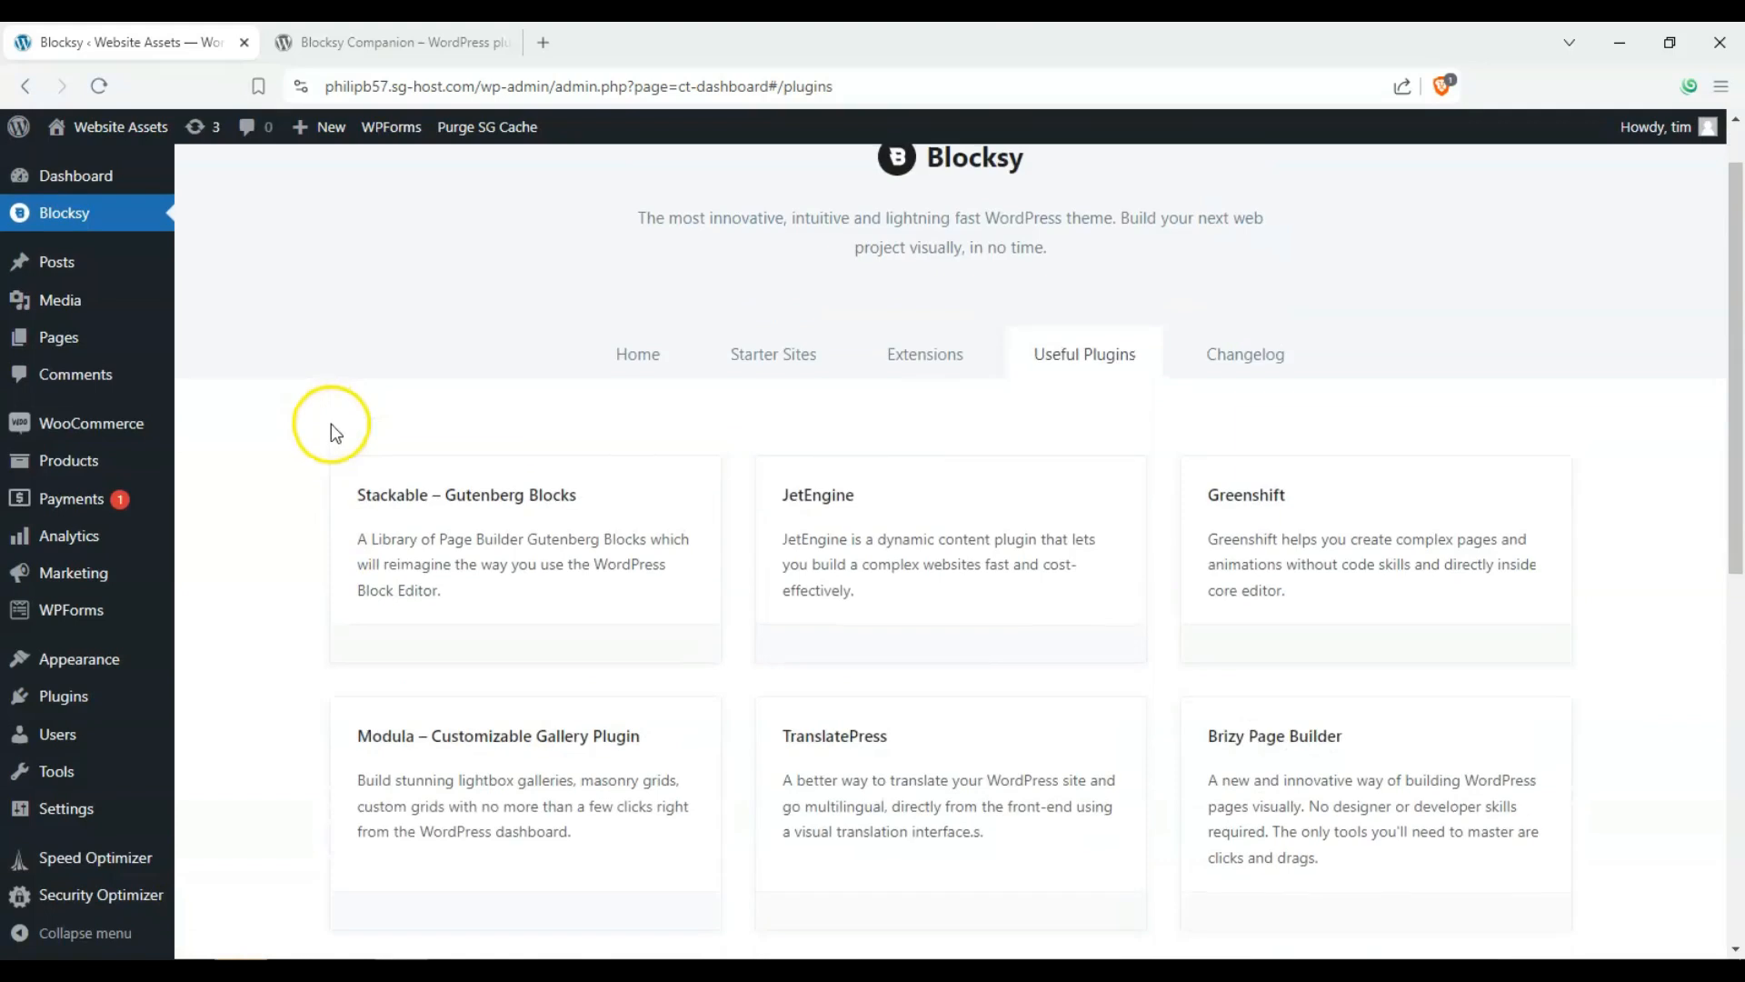
left_click_drag(1727, 250, 1724, 334)
scroll(1286, 440, "down", 2)
scroll(576, 390, "up", 4)
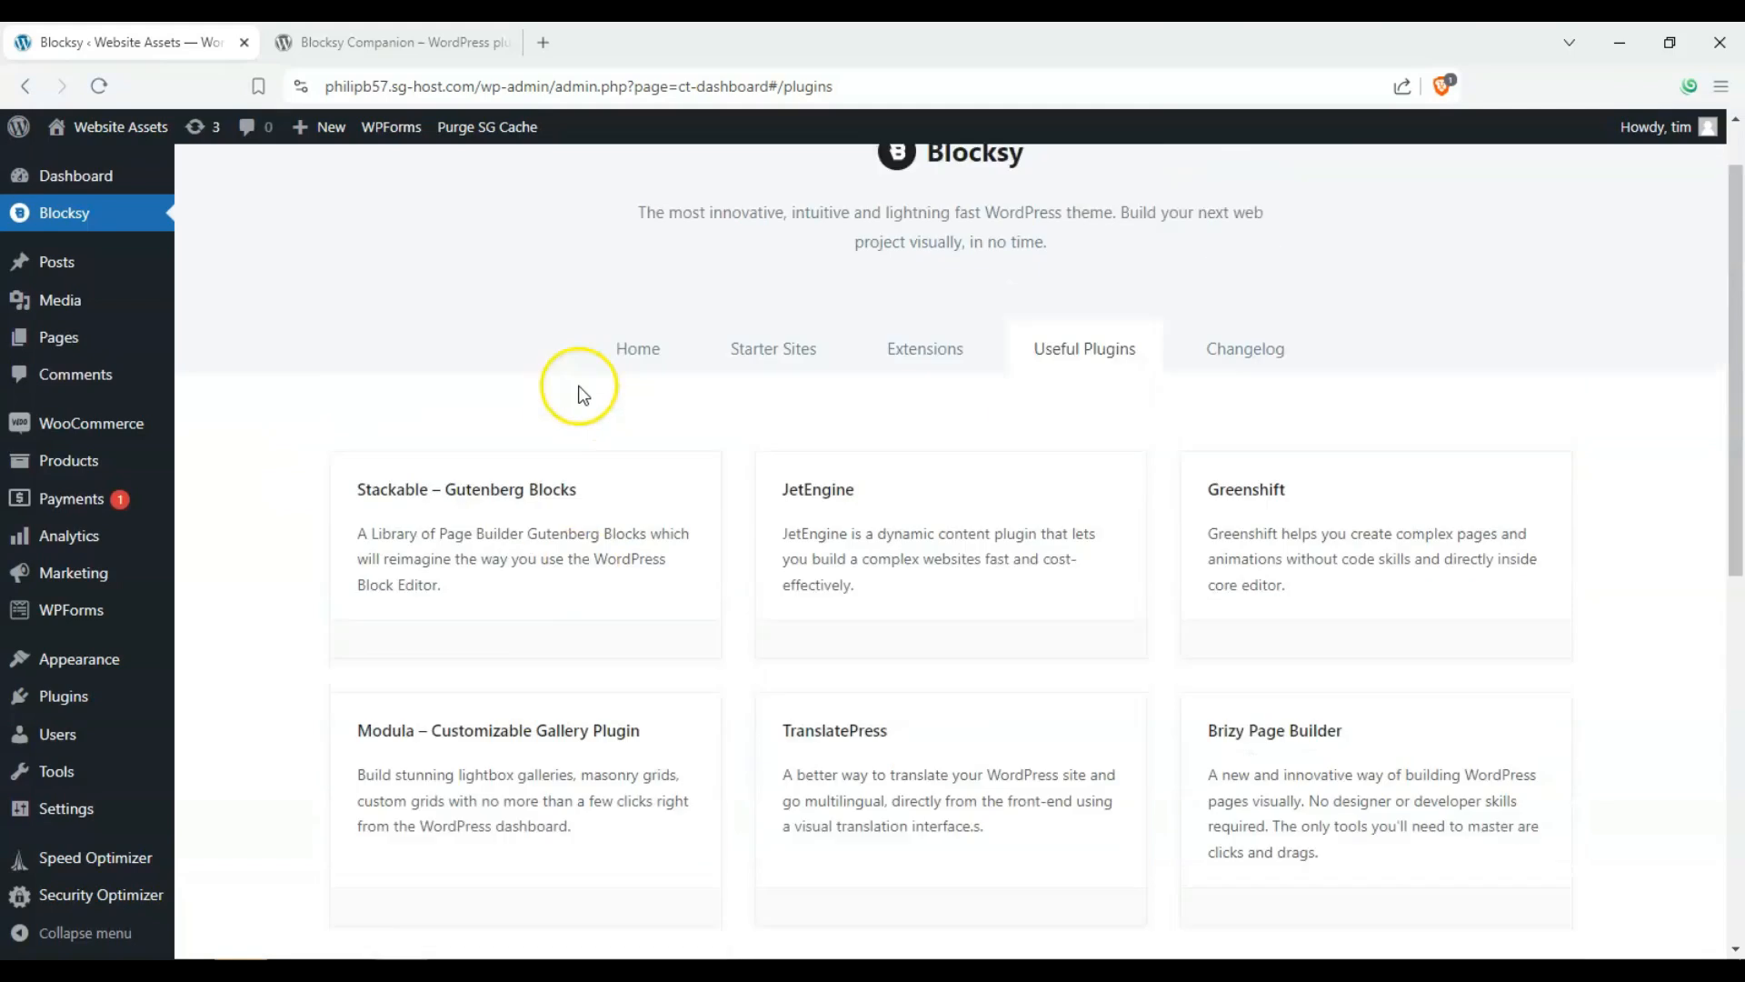
Open Blocksy's Changelog and examine the release notes for the recent theme versions.
left_click(1281, 420)
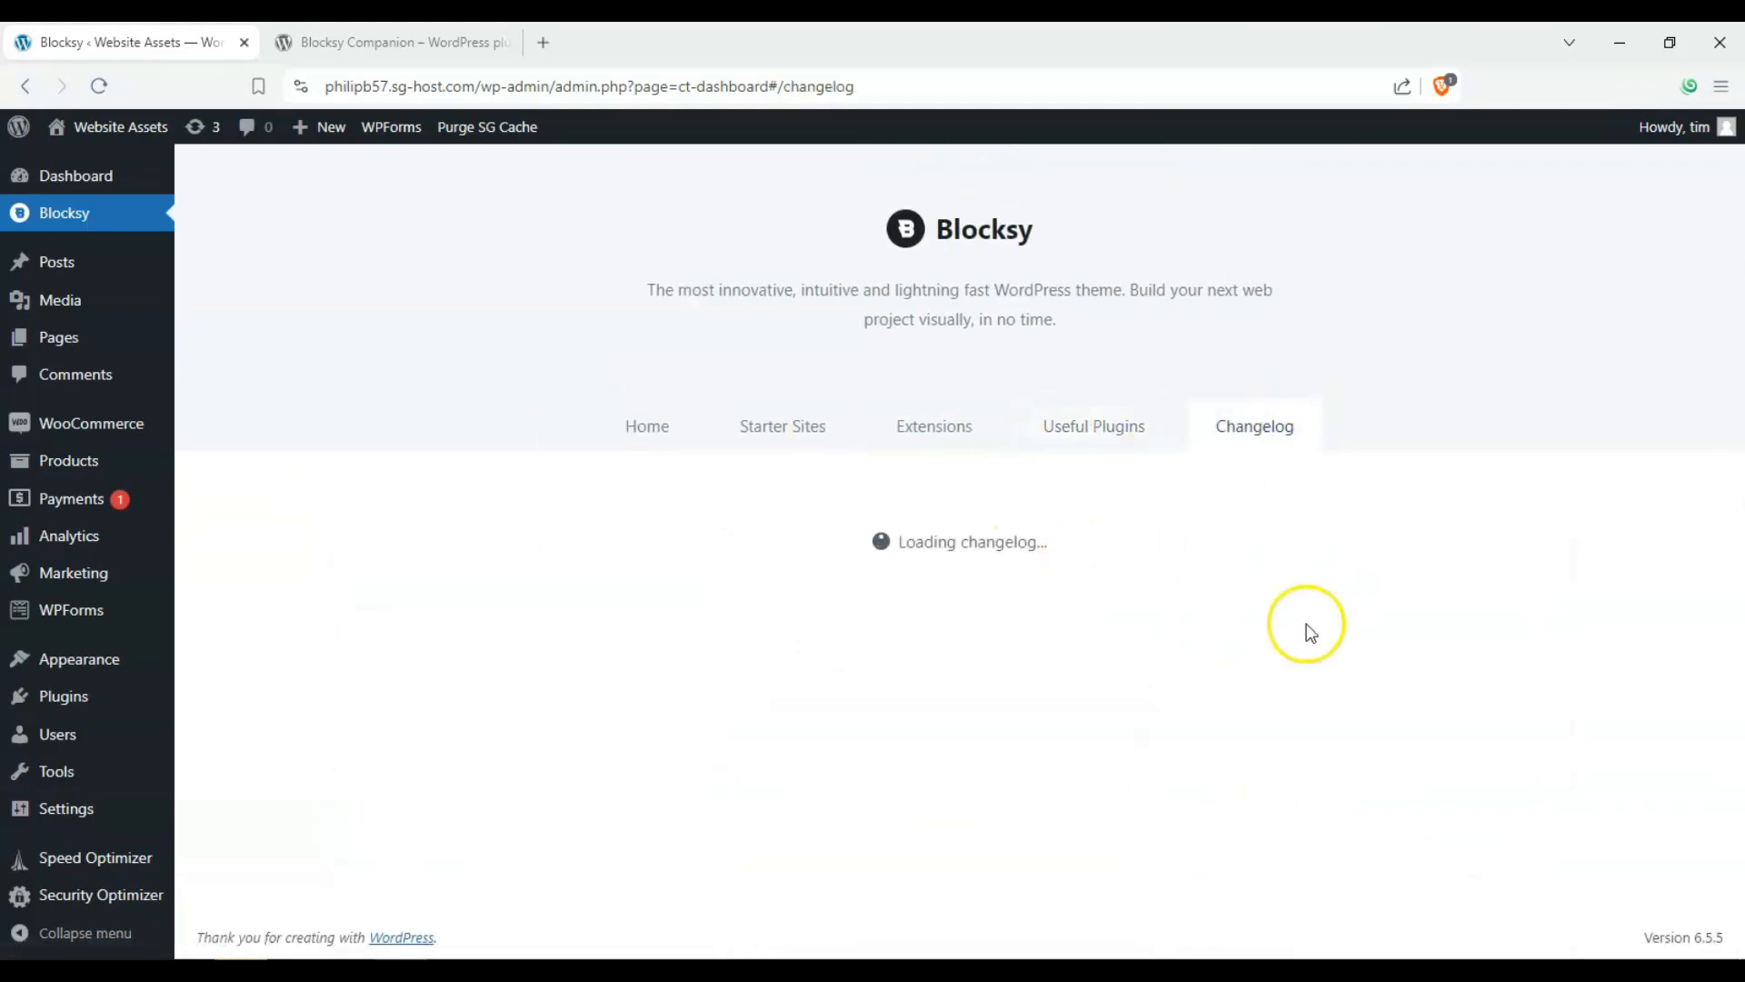
scroll(440, 461, "down", 3)
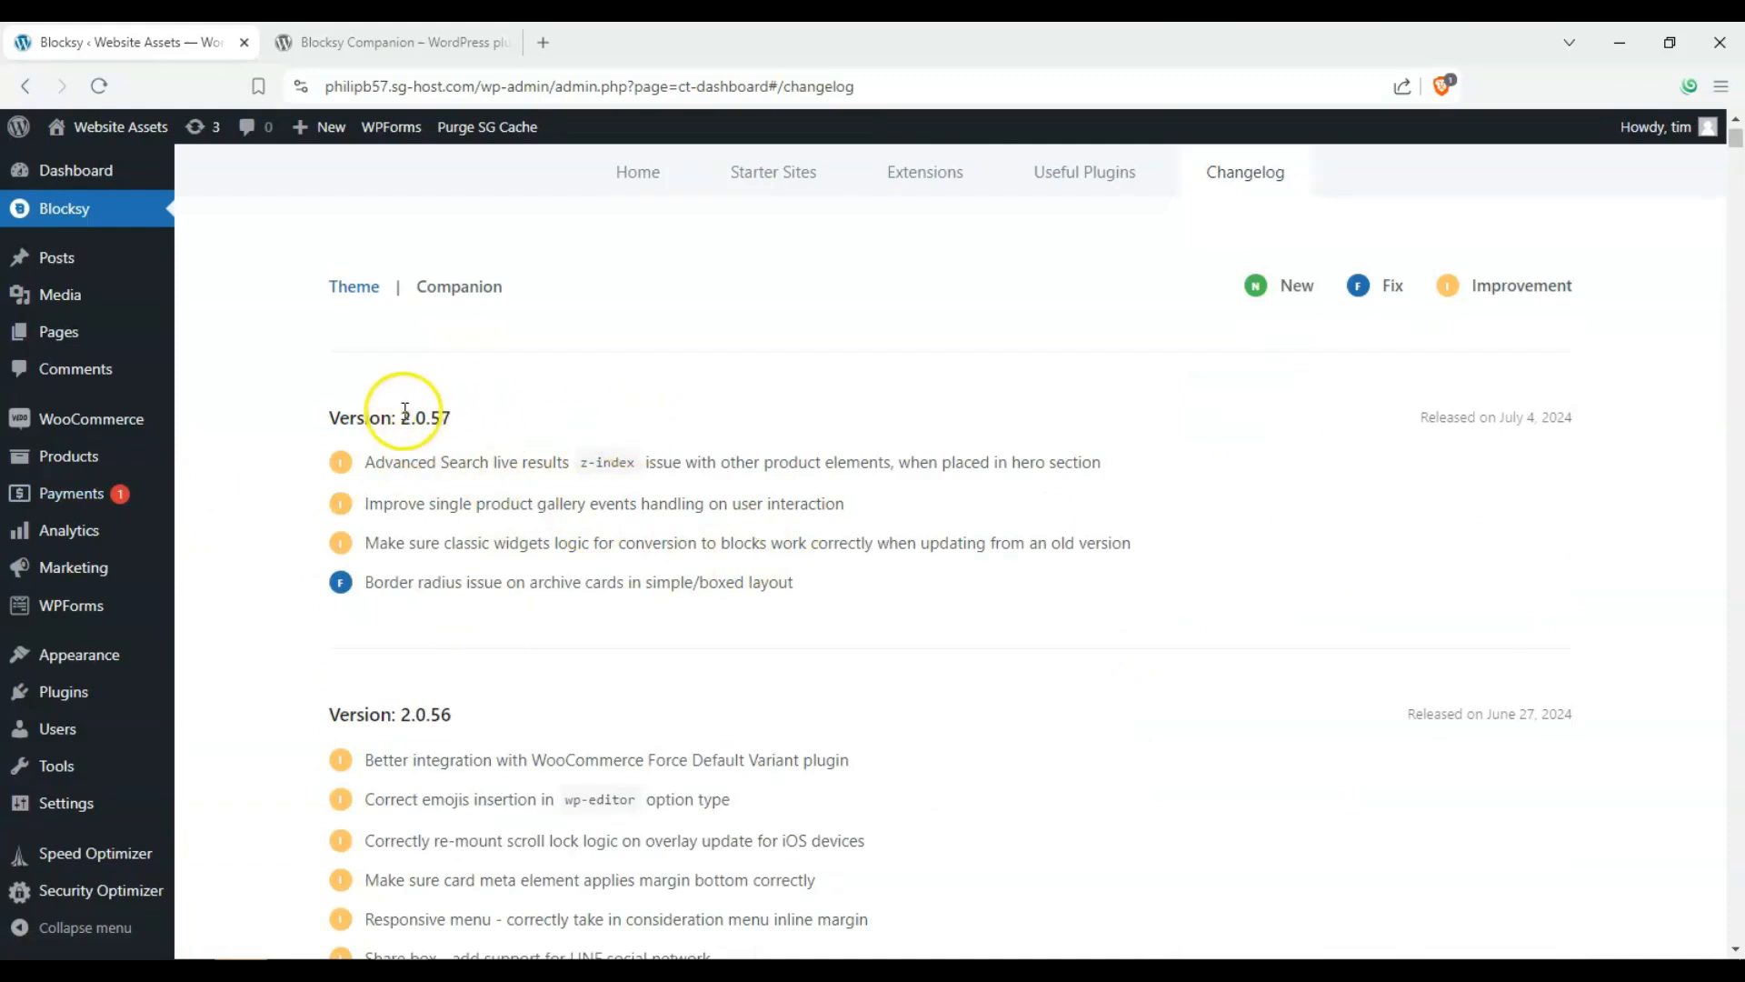
scroll(291, 409, "down", 1)
scroll(265, 623, "up", 3)
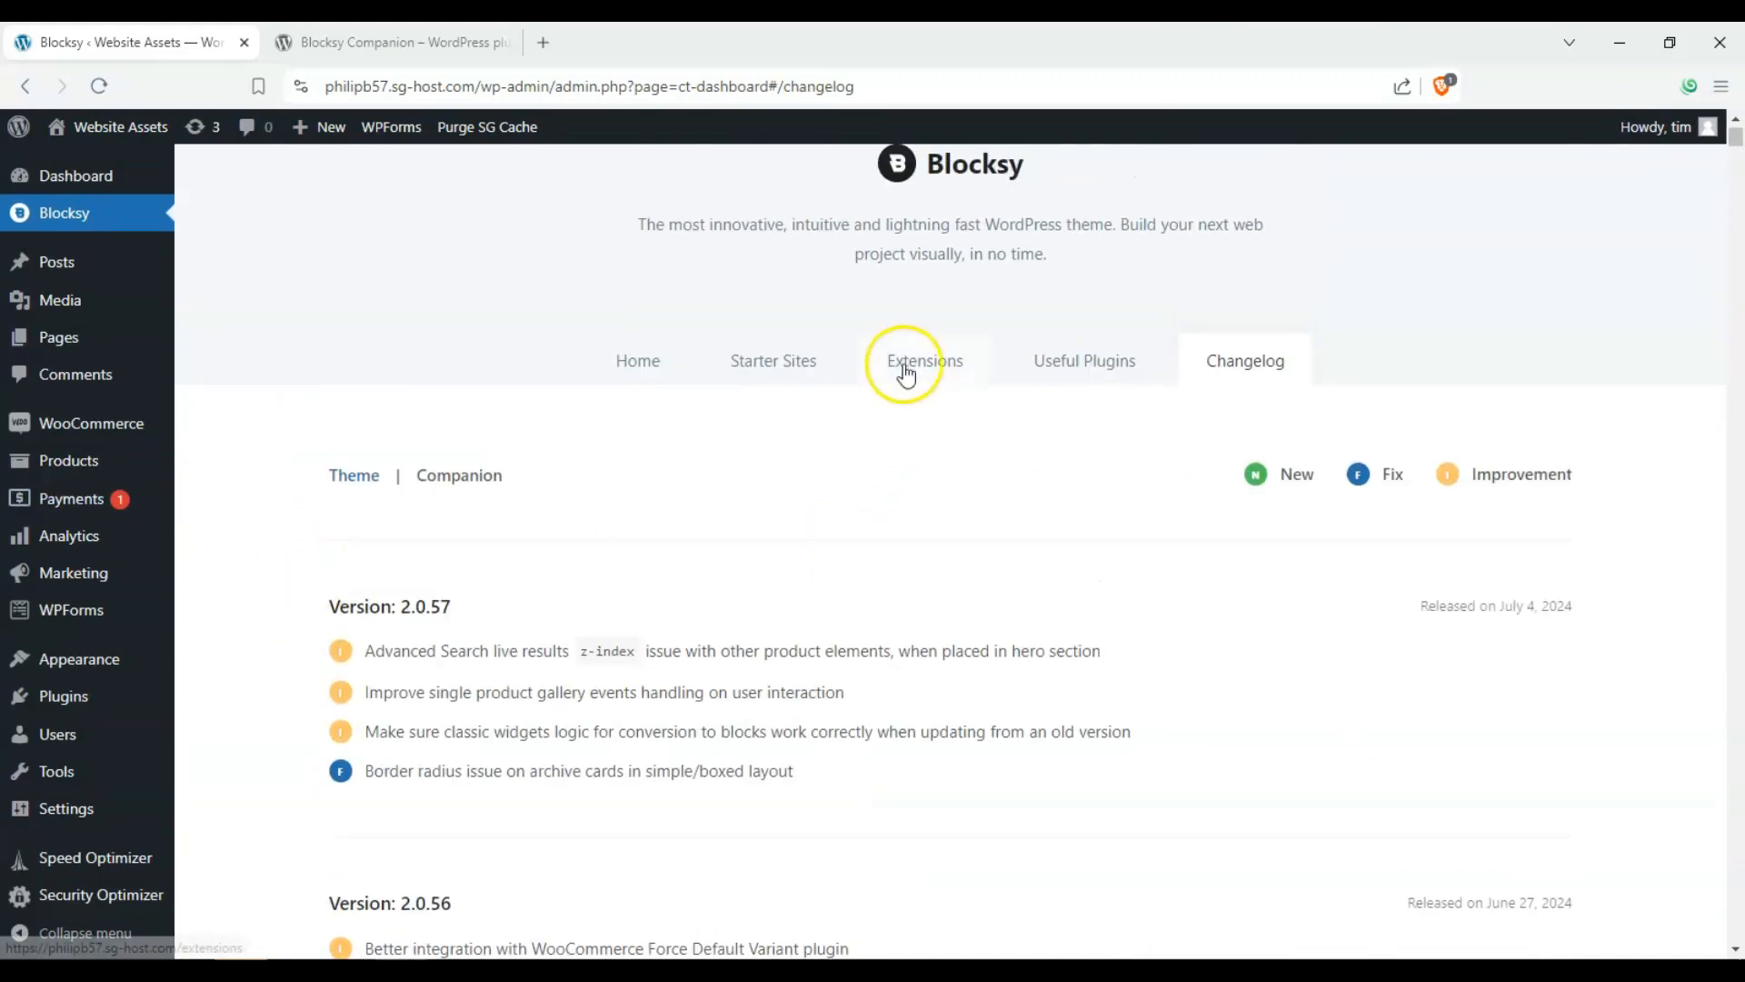
Return to the Blocksy dashboard's Home page and review the customizer shortcuts and help resources.
left_click(641, 362)
scroll(1437, 568, "down", 4)
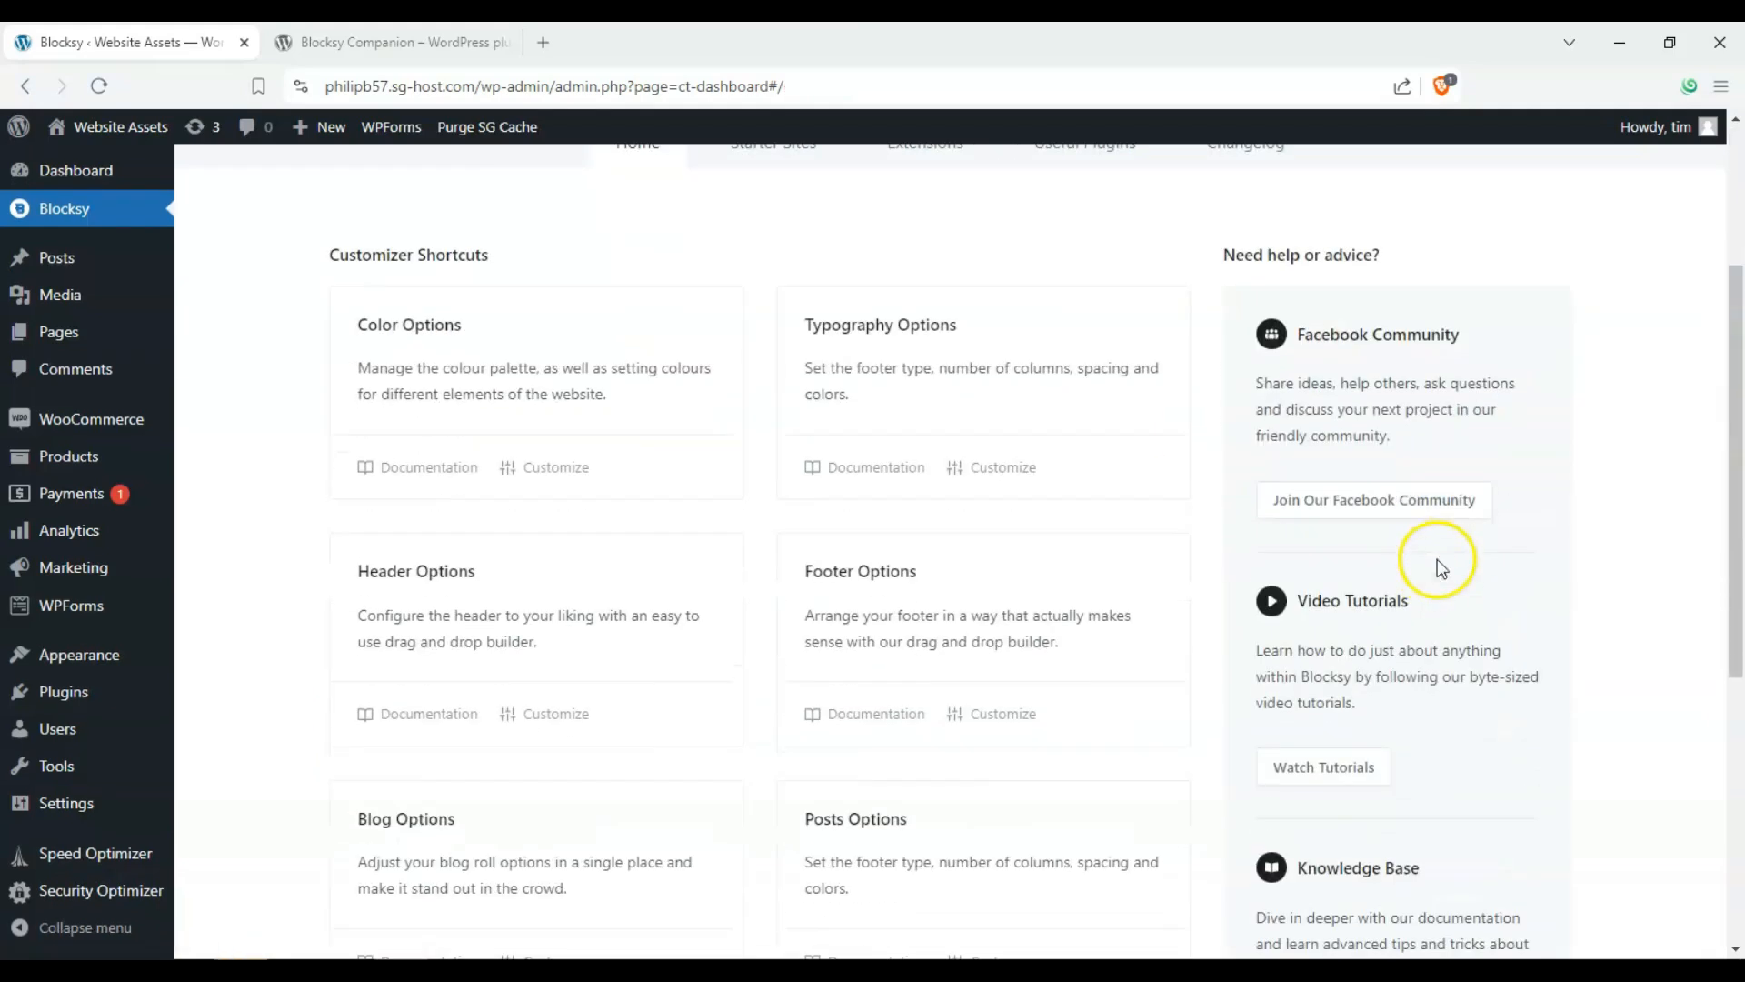
scroll(1435, 582, "up", 4)
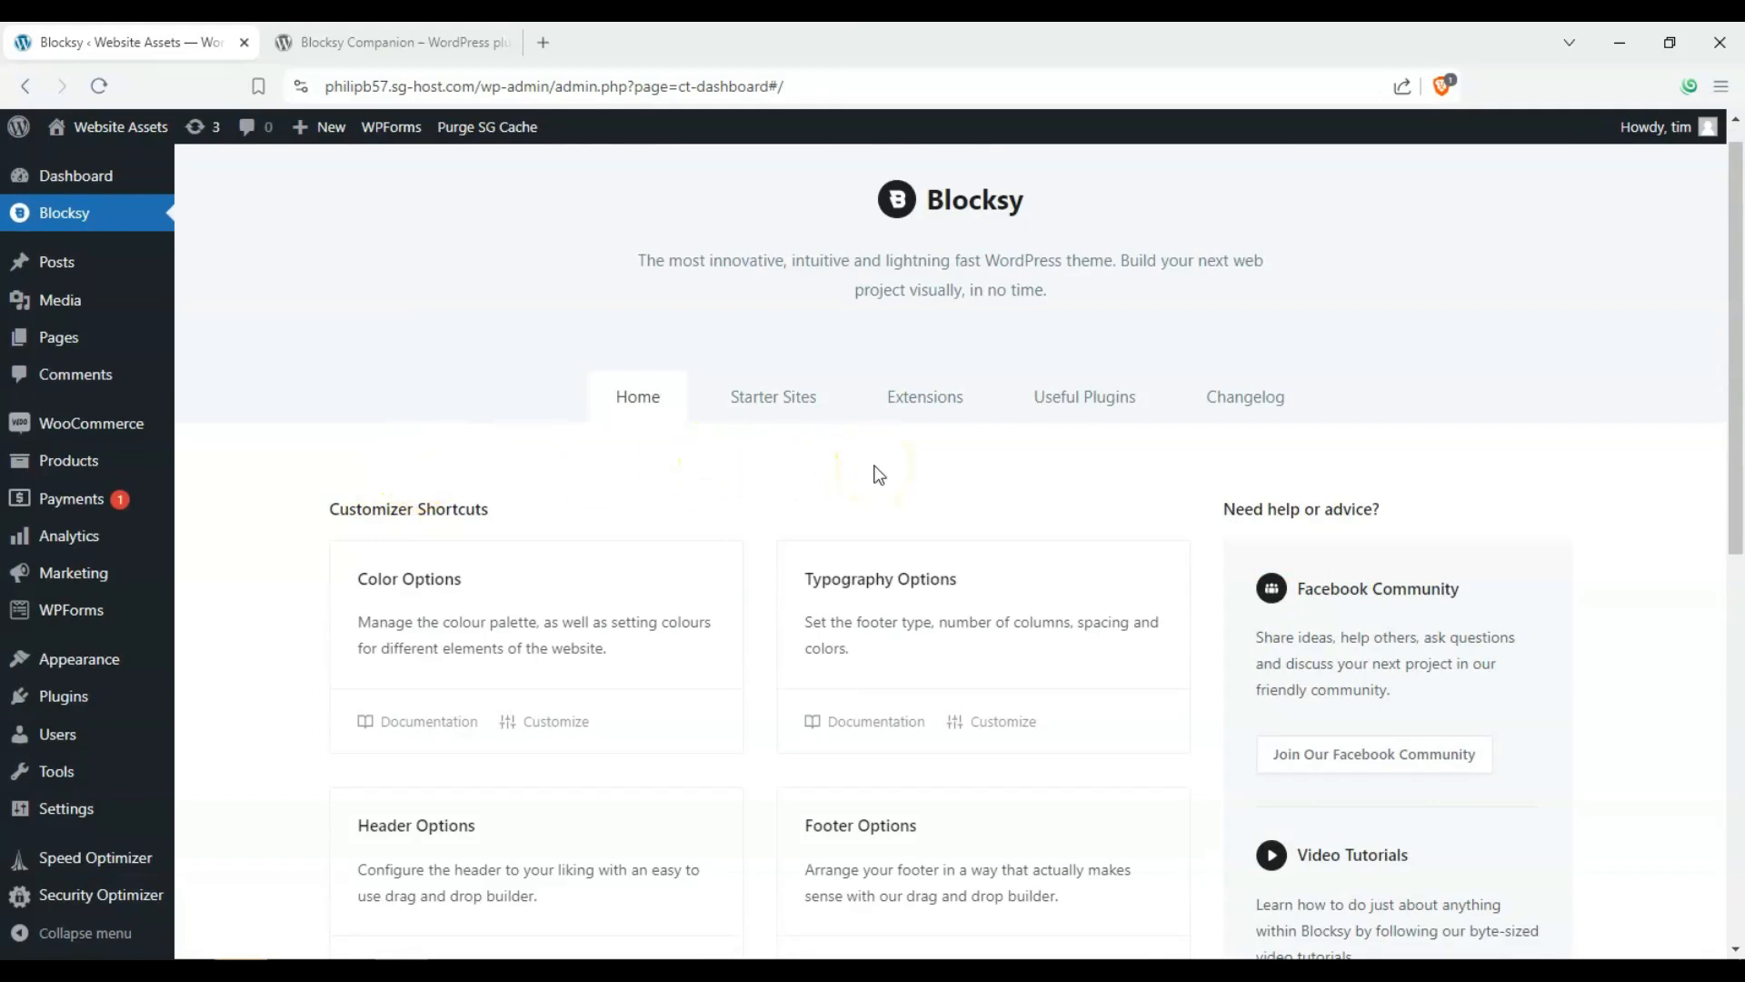
Import the Smile Dent starter site for Gutenberg with its required plugins, options, widgets and content as a clean install.
left_click(798, 400)
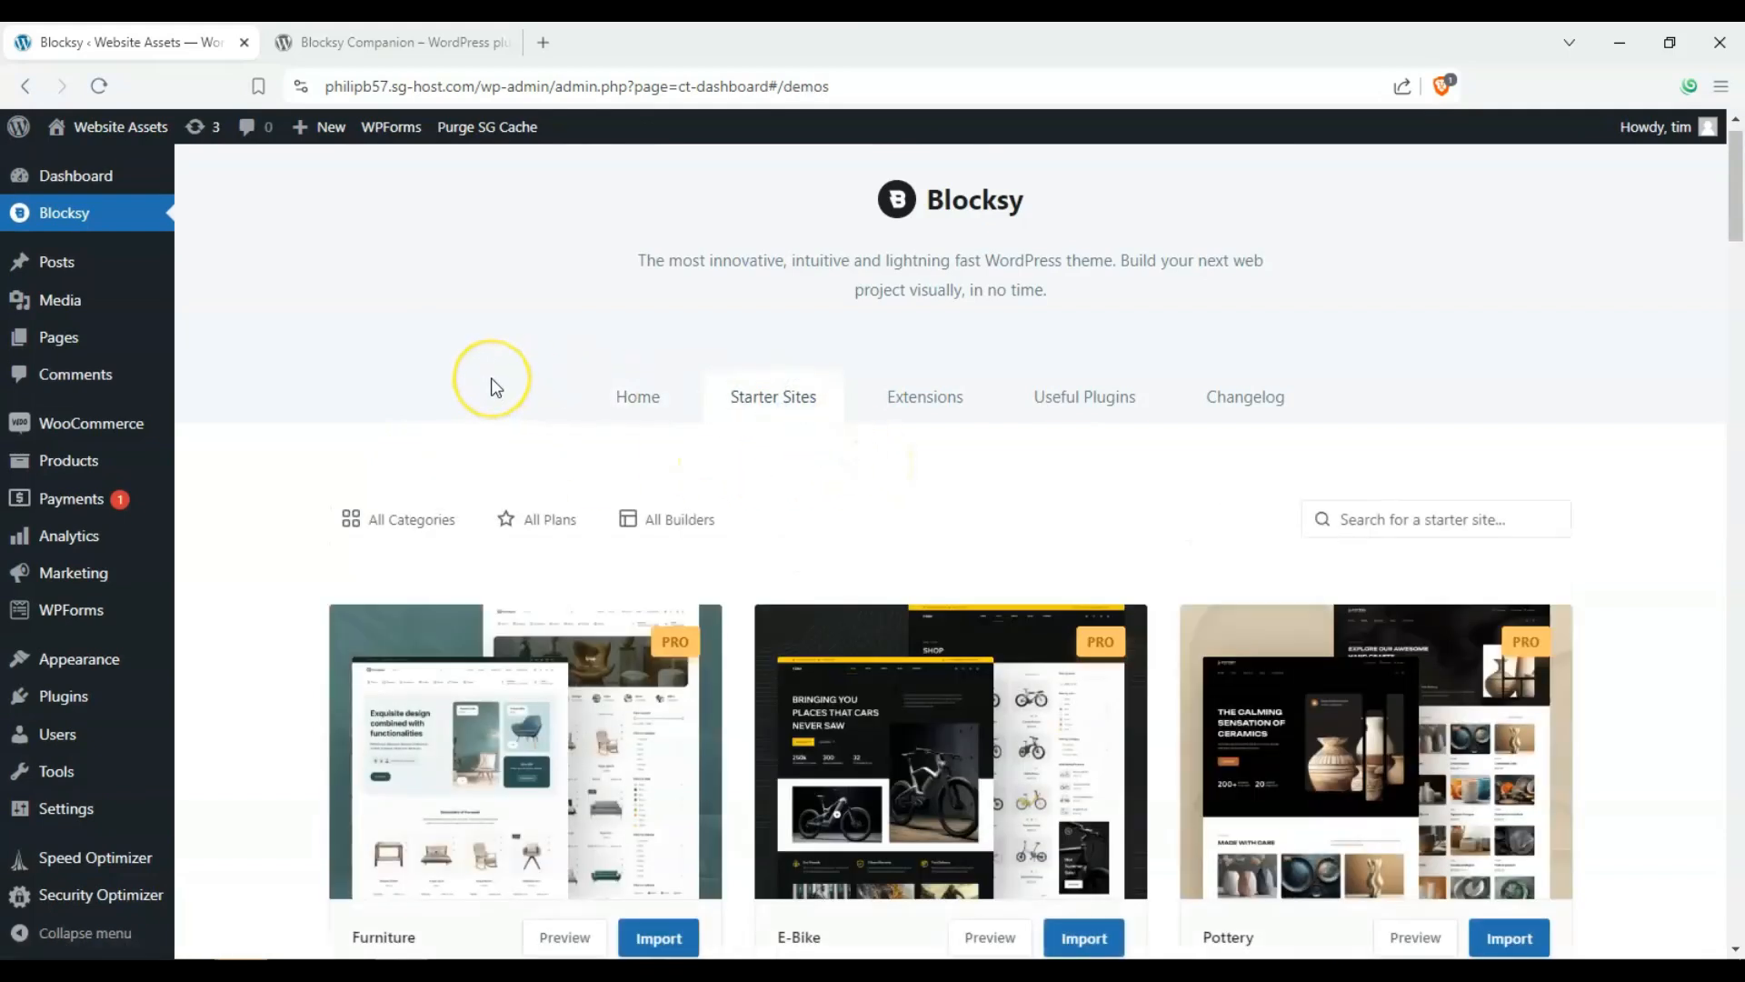
scroll(404, 428, "down", 4)
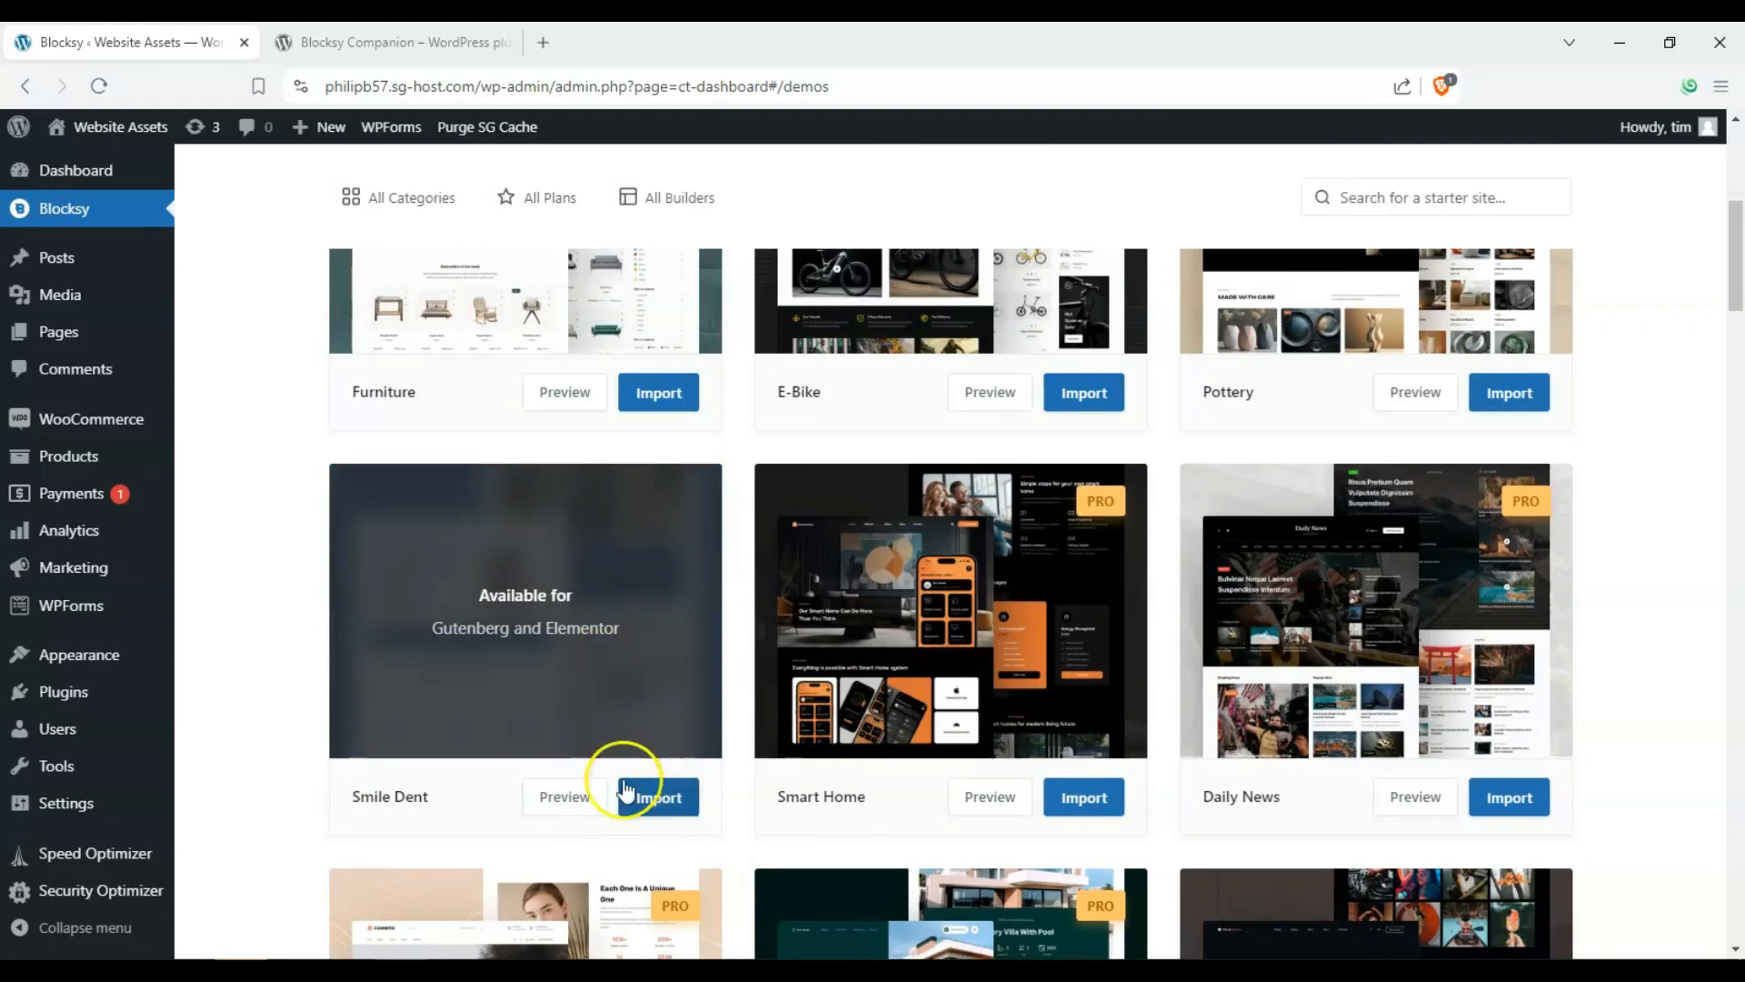
left_click(658, 797)
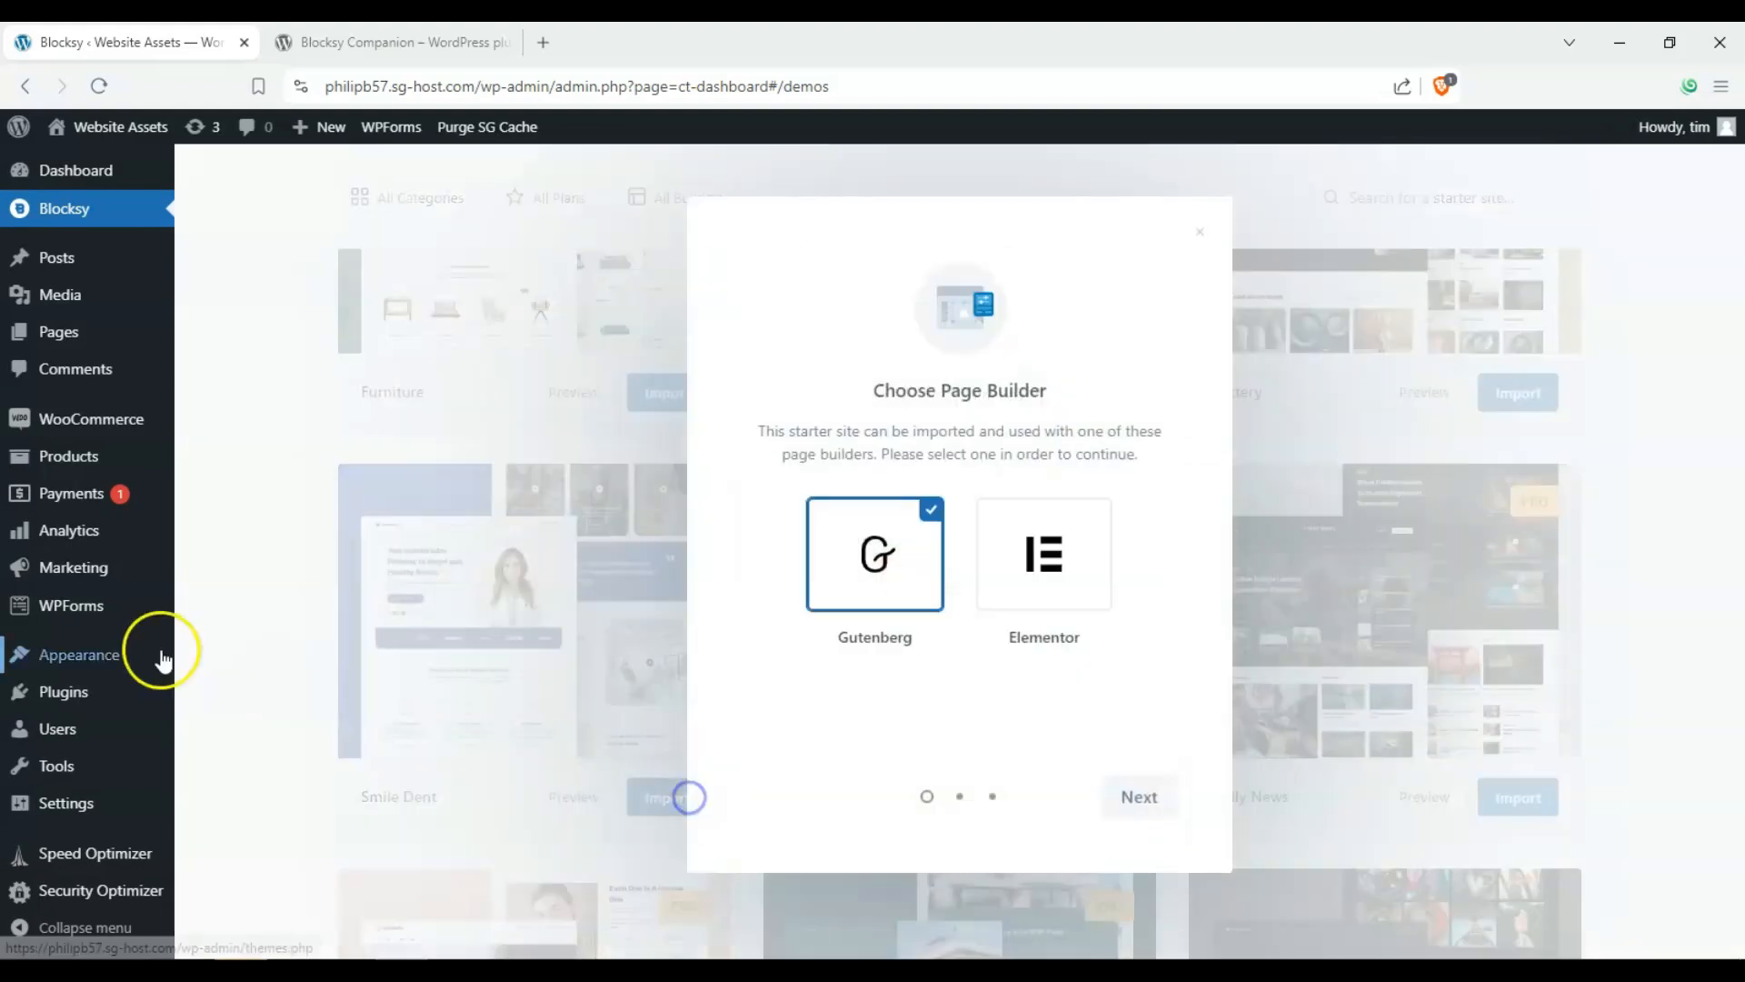
left_click(1136, 797)
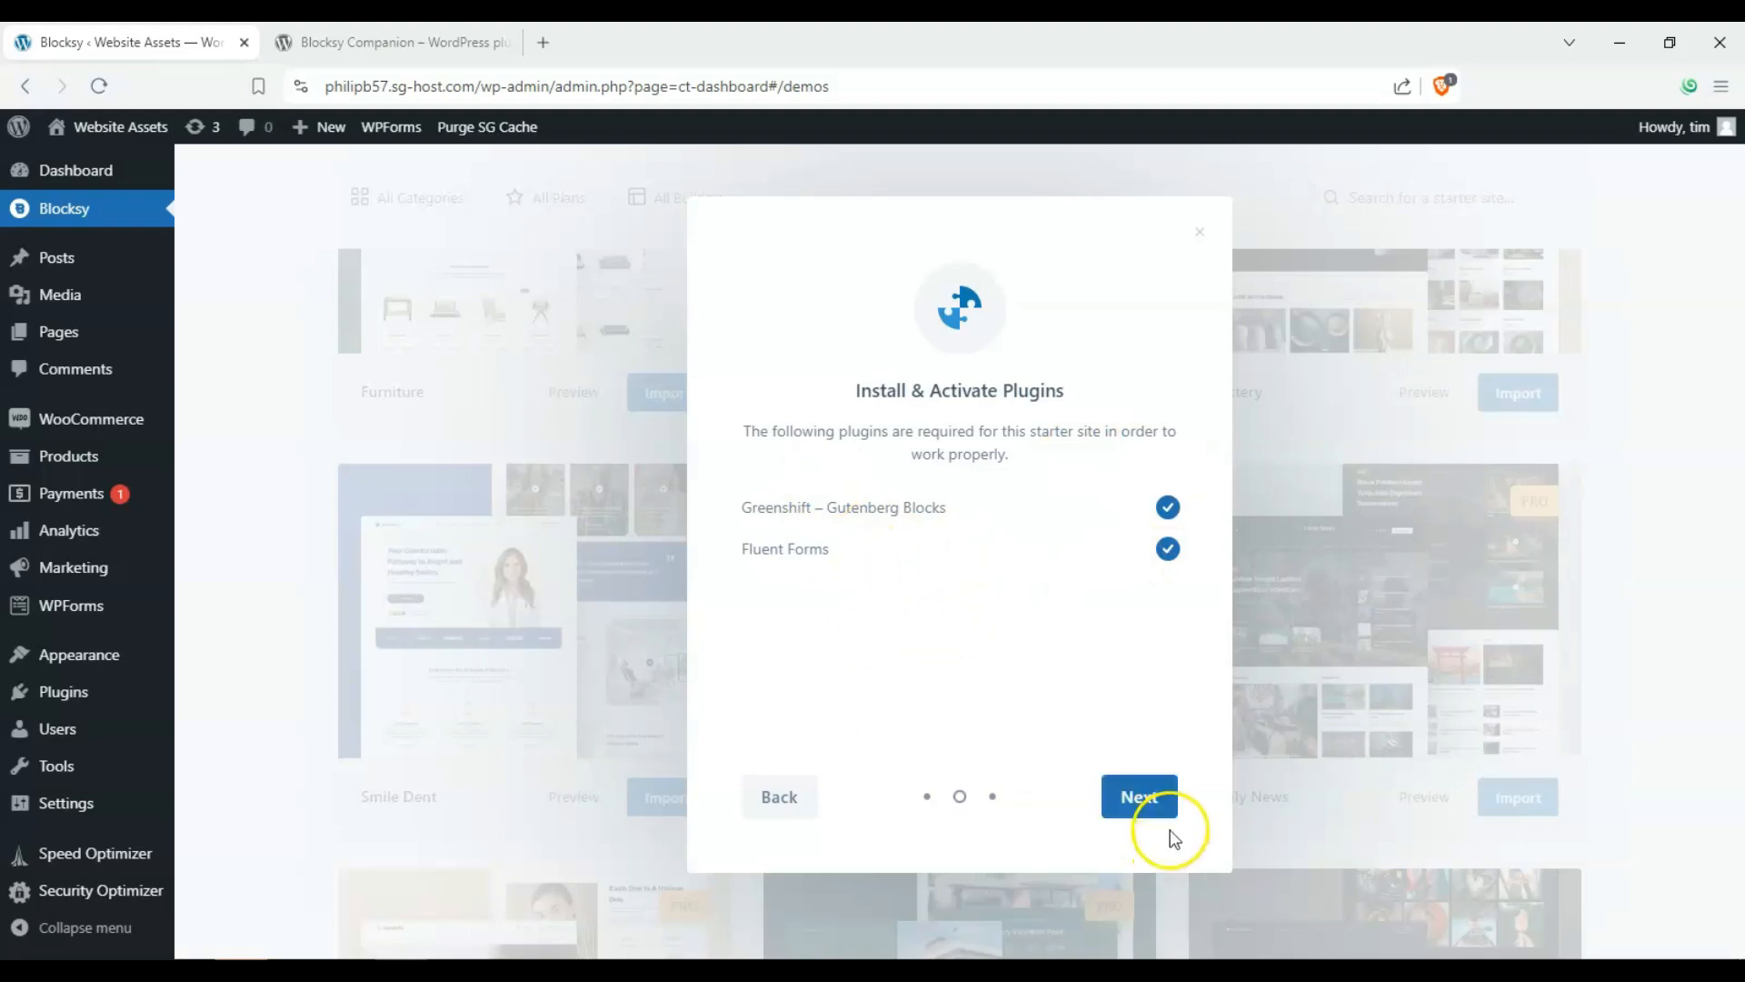
left_click(1167, 800)
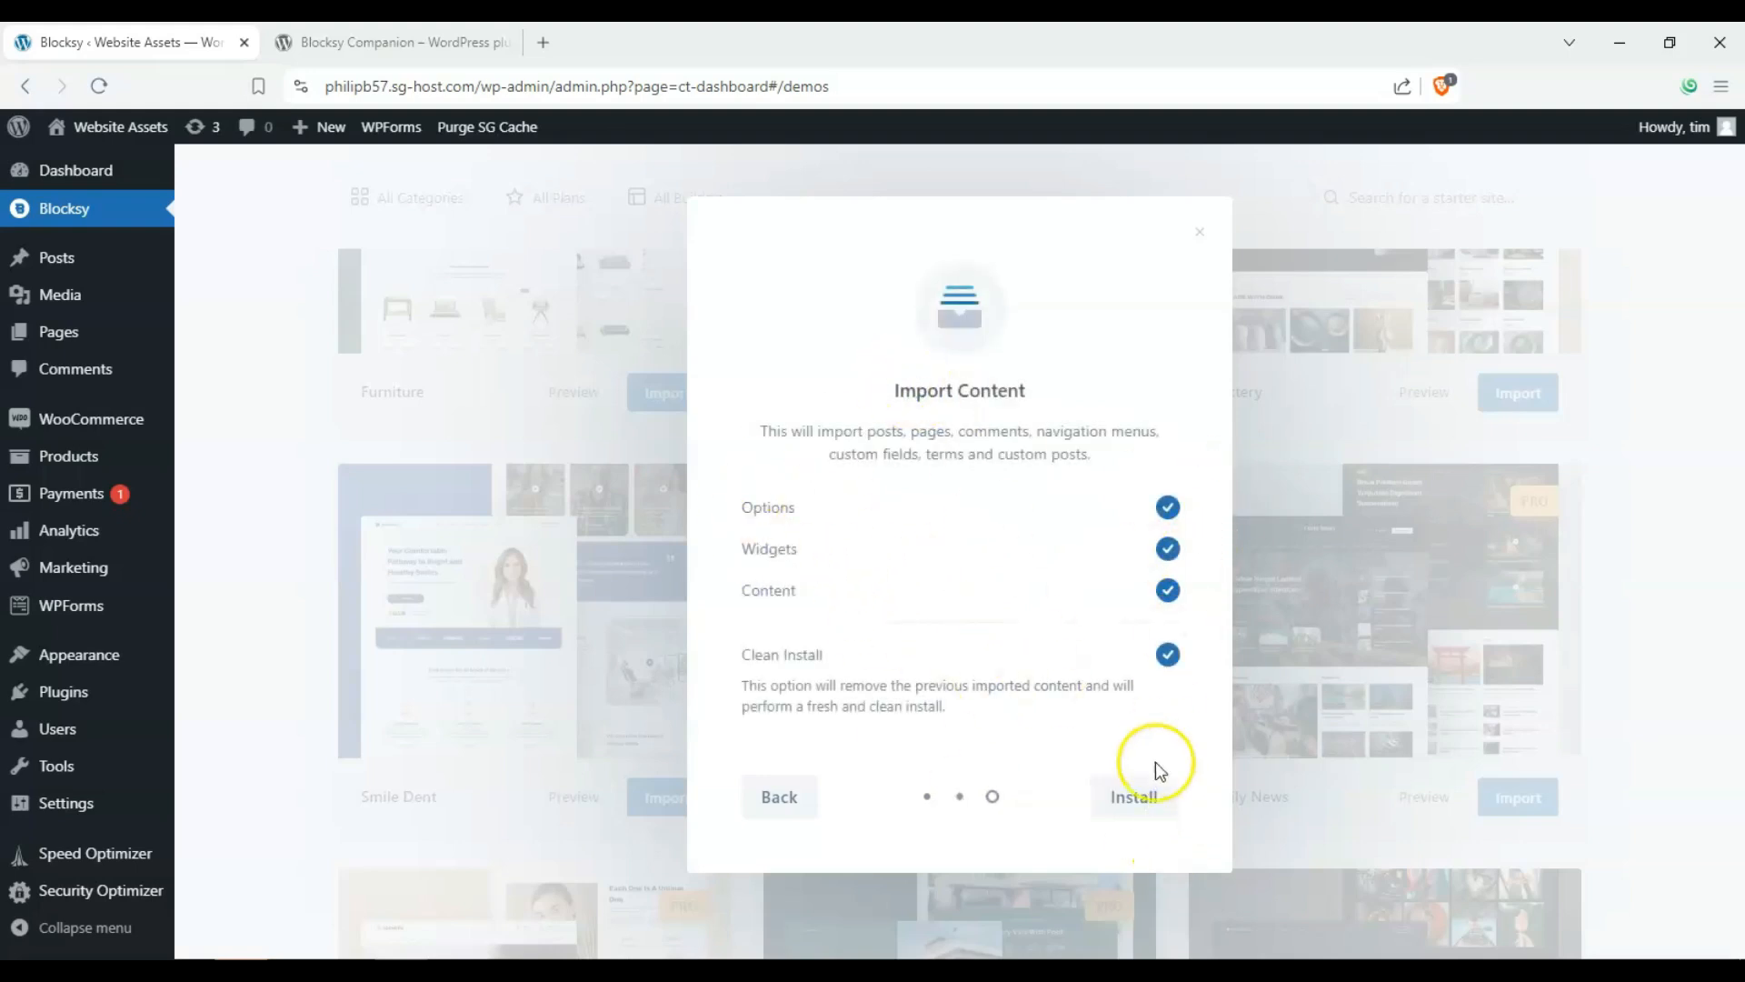
left_click(1147, 795)
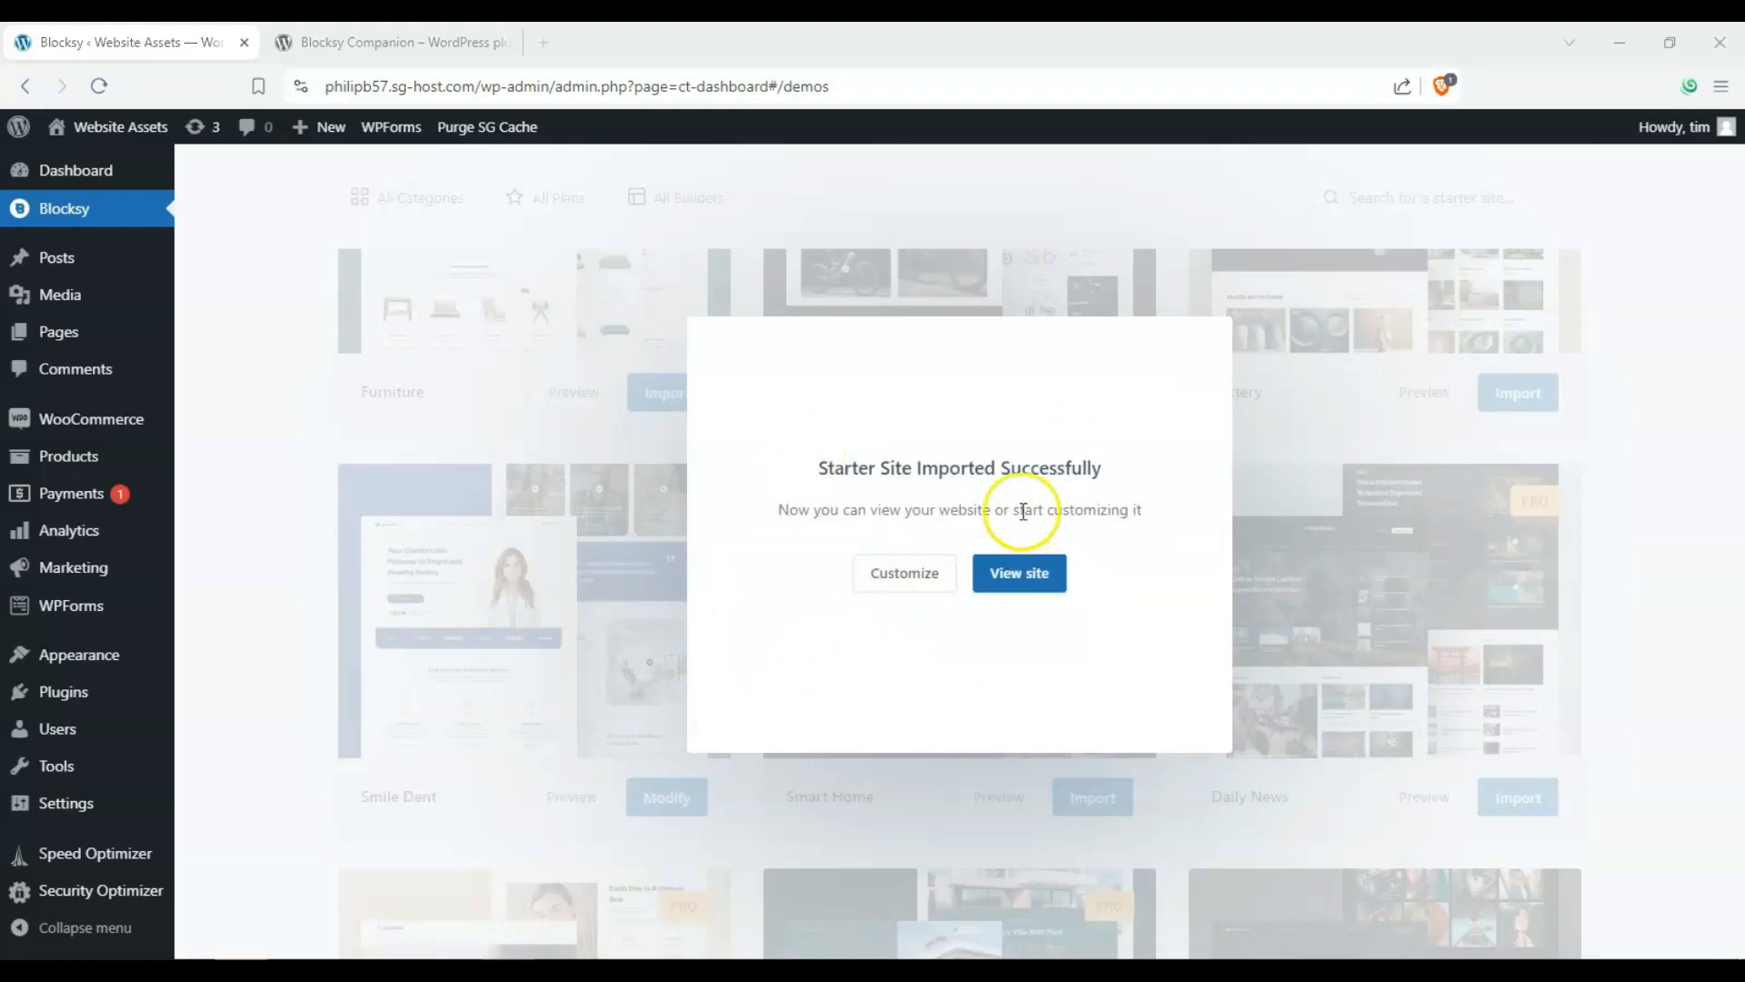
View the imported Smile Dent site's front page and return to the starter site import window.
left_click(998, 573)
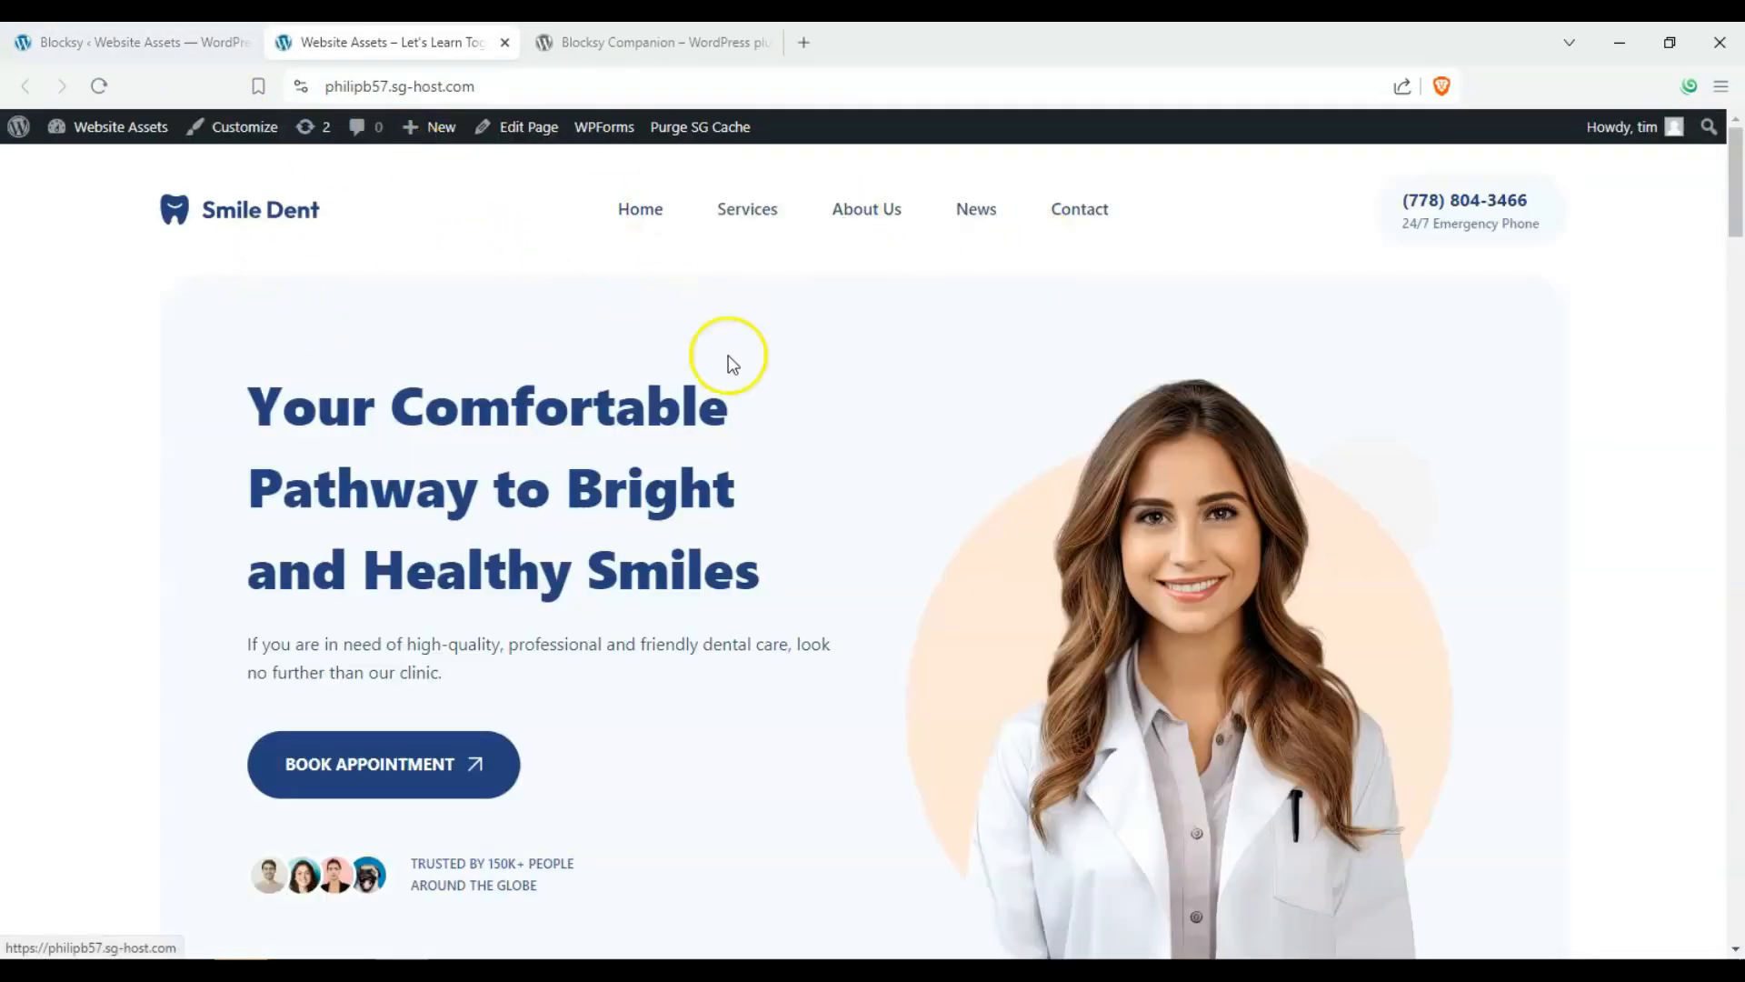
mouse_move(1731, 191)
left_mouse_down()
mouse_move(1728, 564)
mouse_move(1732, 200)
left_mouse_up()
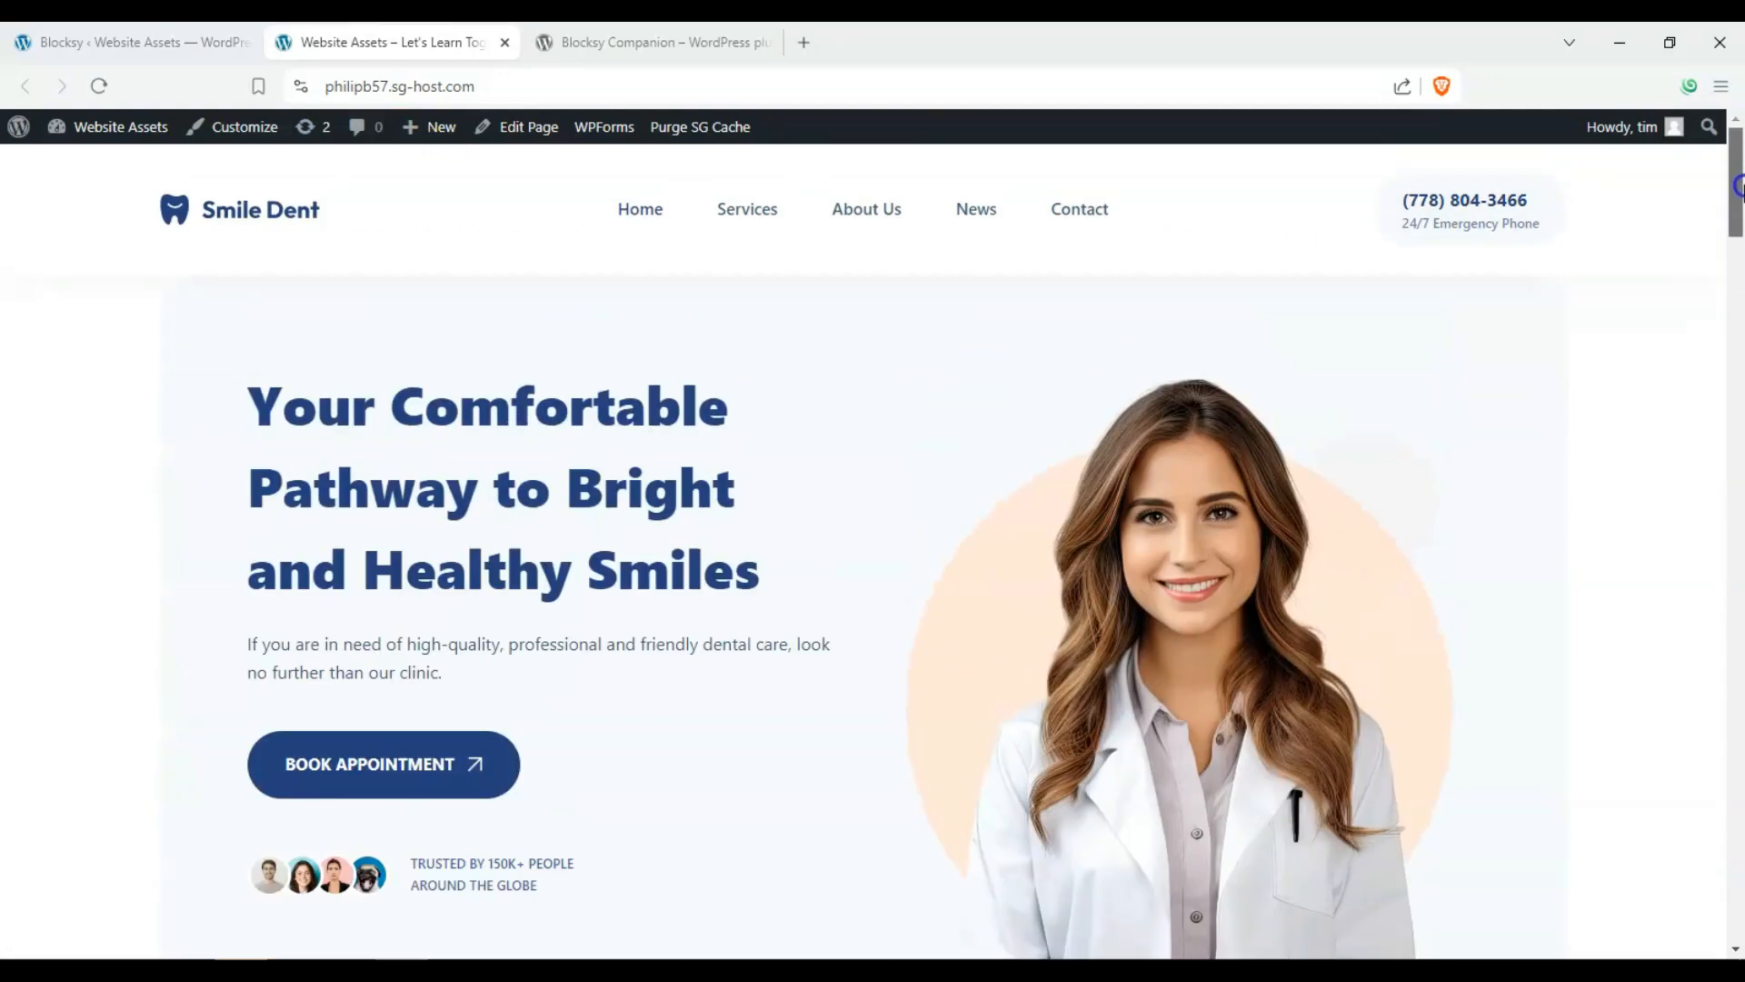
left_click(142, 55)
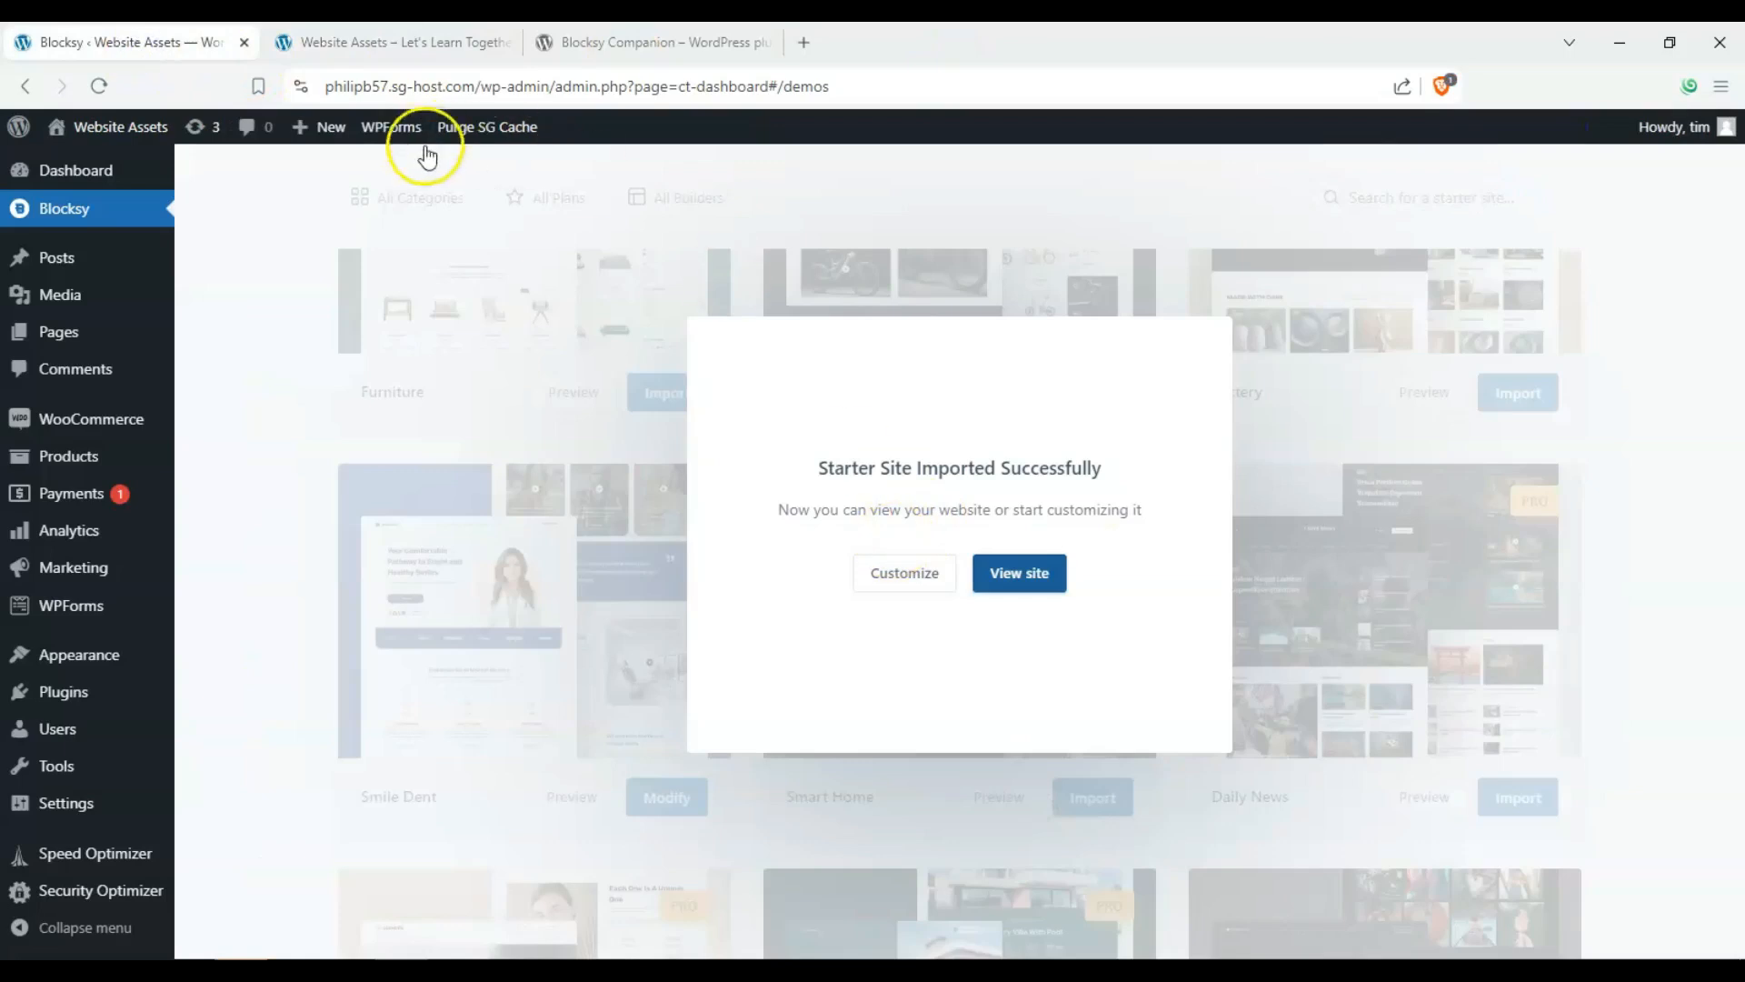
Open the imported site in the Customizer and adjust the maximum site width, content edge spacing and content area spacing in the General layout settings.
left_click(889, 570)
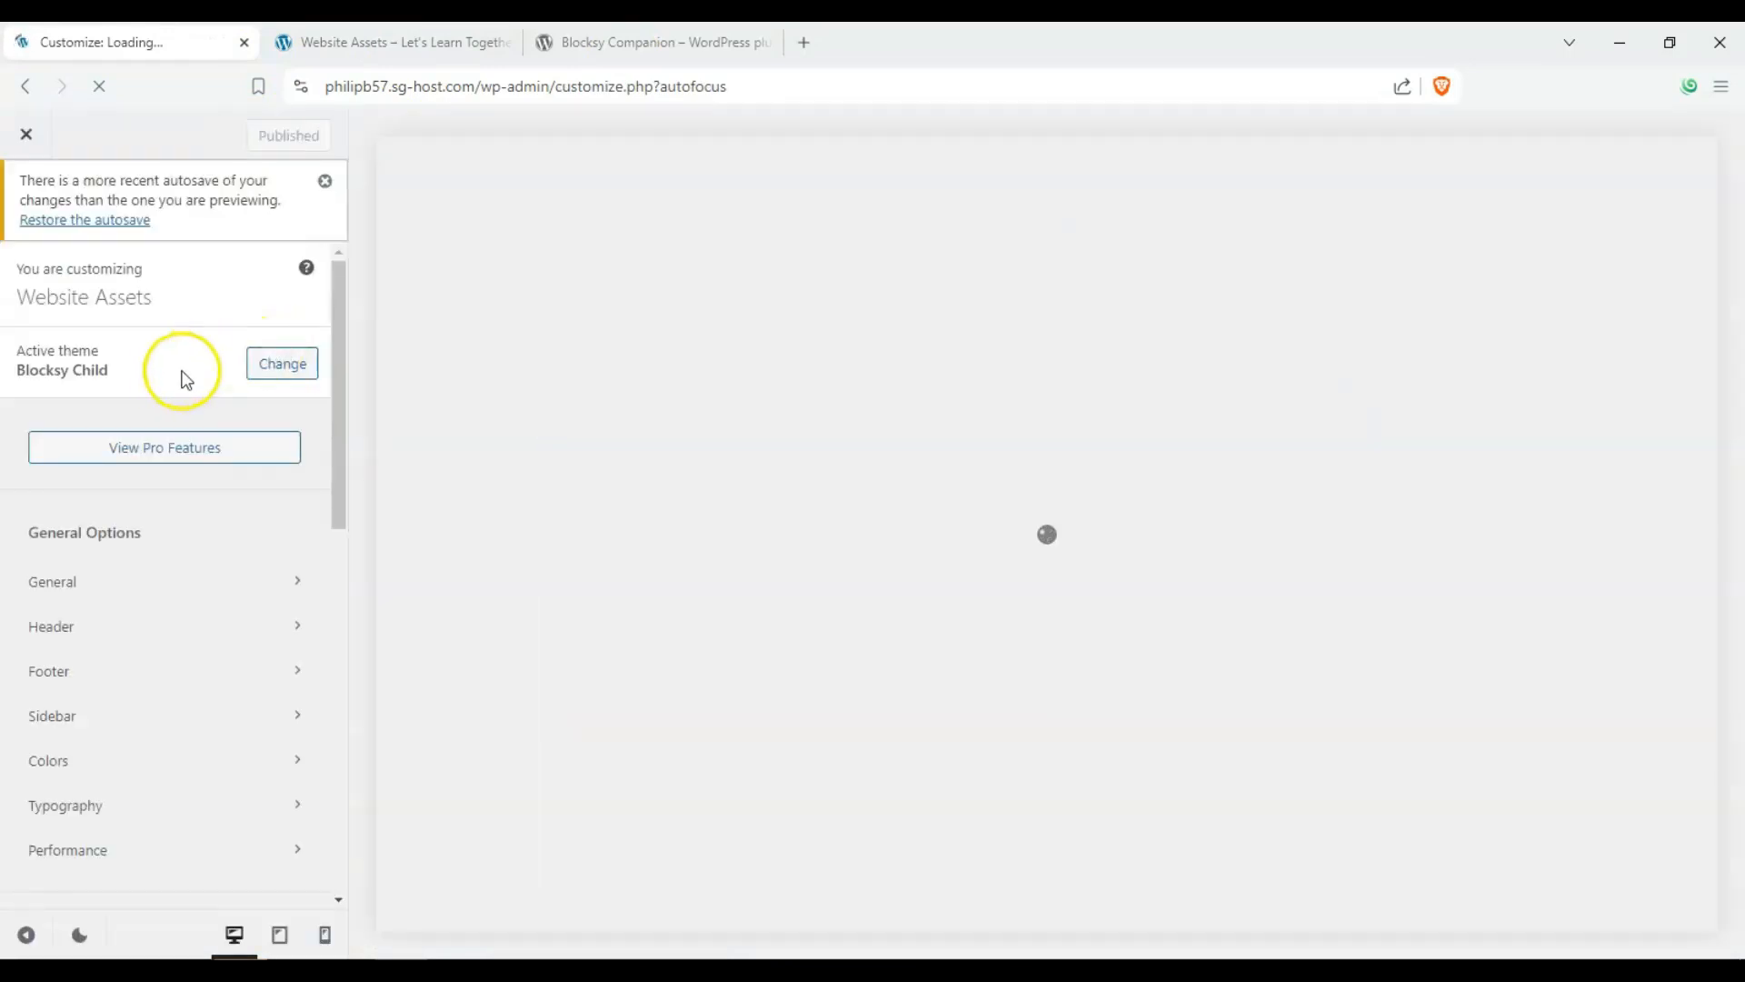
left_click(292, 581)
left_click(145, 358)
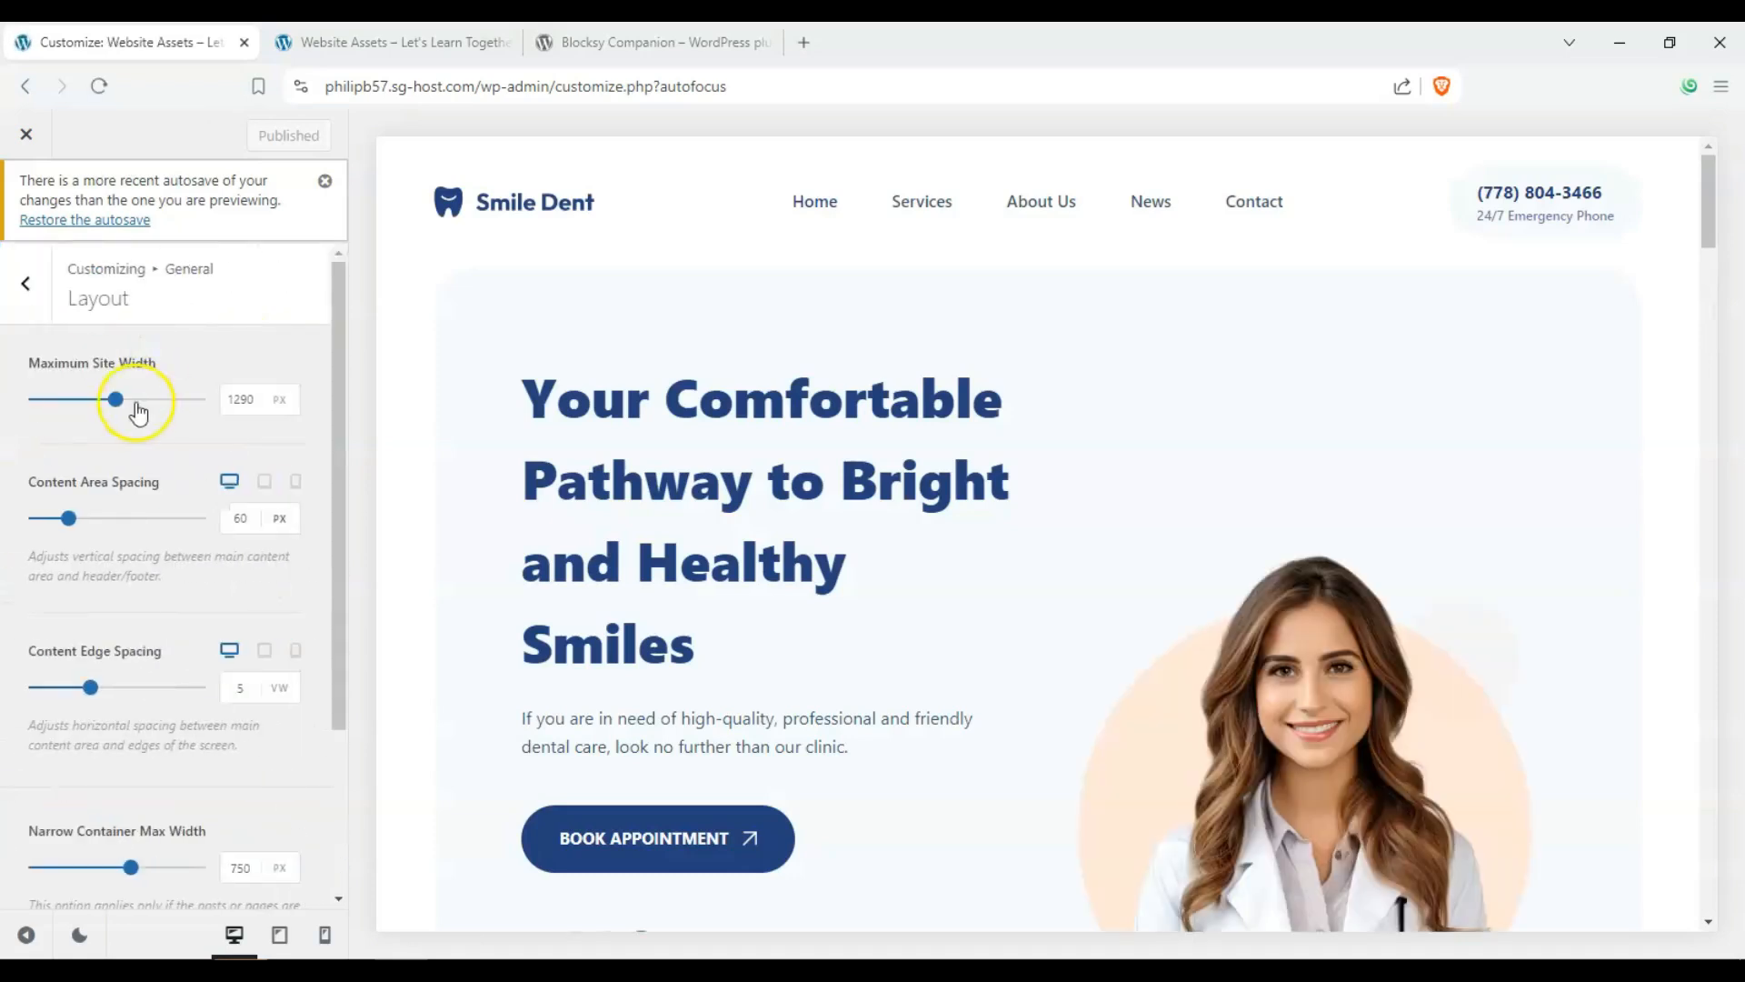
left_click_drag(136, 411, 140, 374)
mouse_move(102, 602)
left_mouse_down()
mouse_move(147, 603)
mouse_move(111, 582)
left_mouse_up()
left_click_drag(70, 433, 121, 431)
left_click(23, 206)
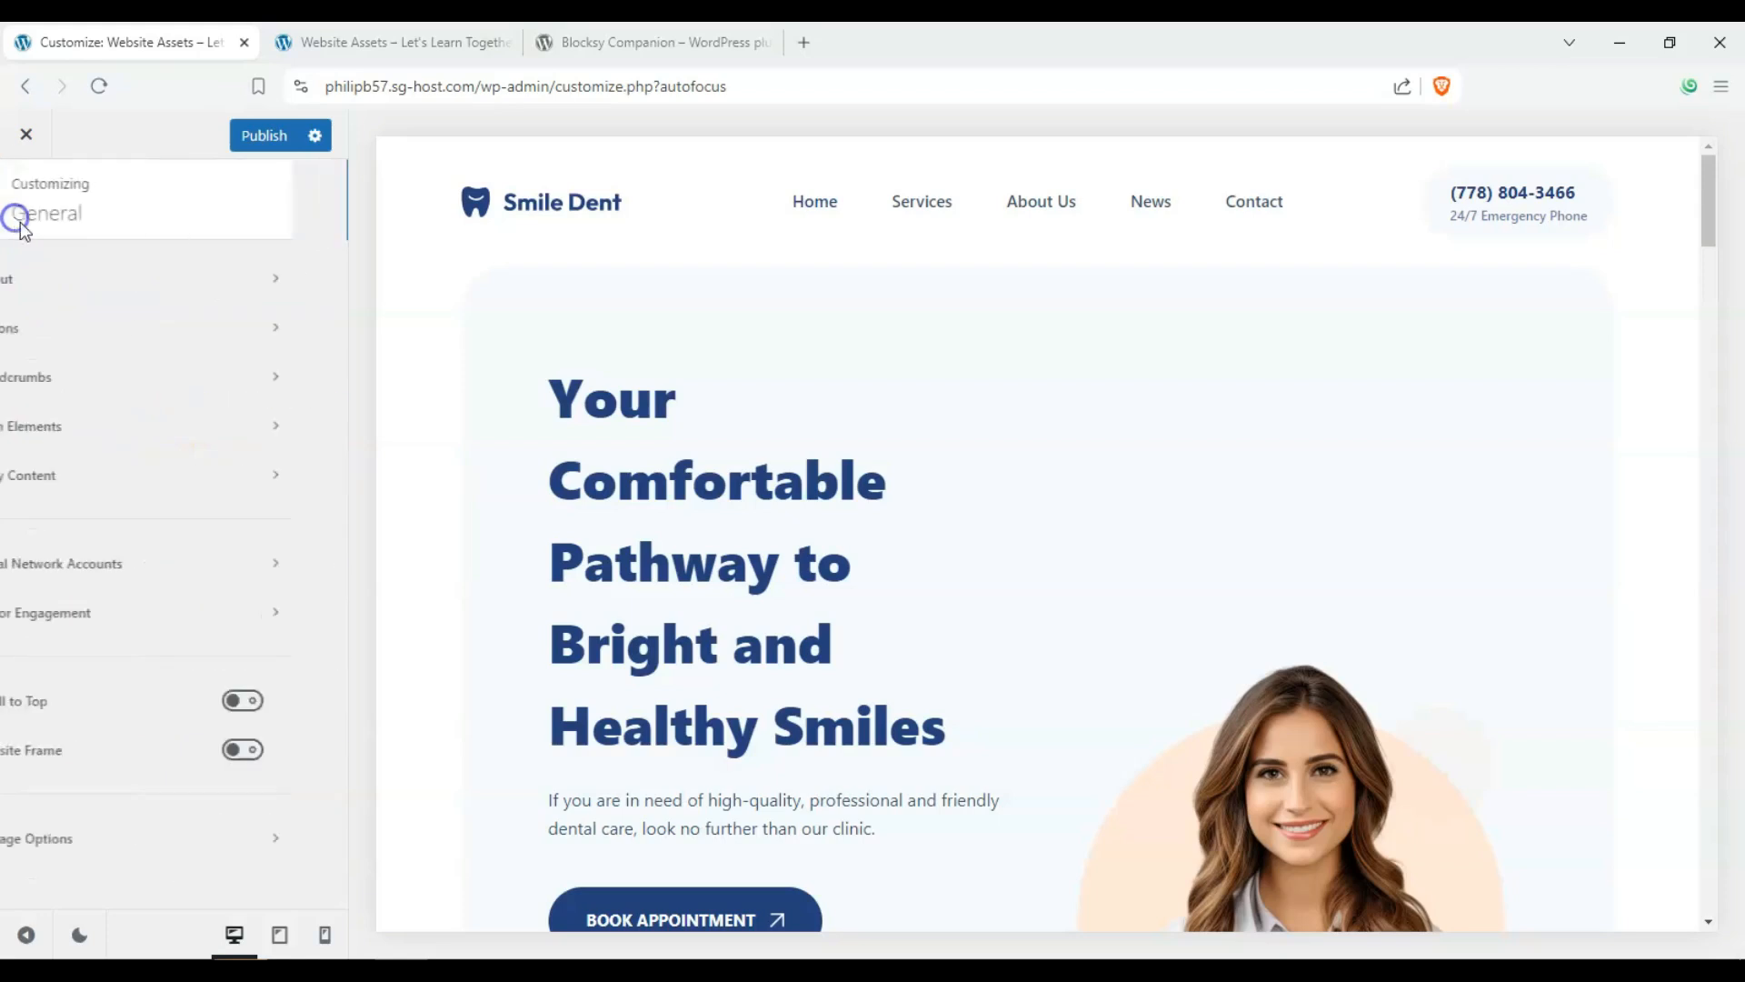
Enable the Scroll to Top option in the General settings and check it in the site preview.
left_click(297, 700)
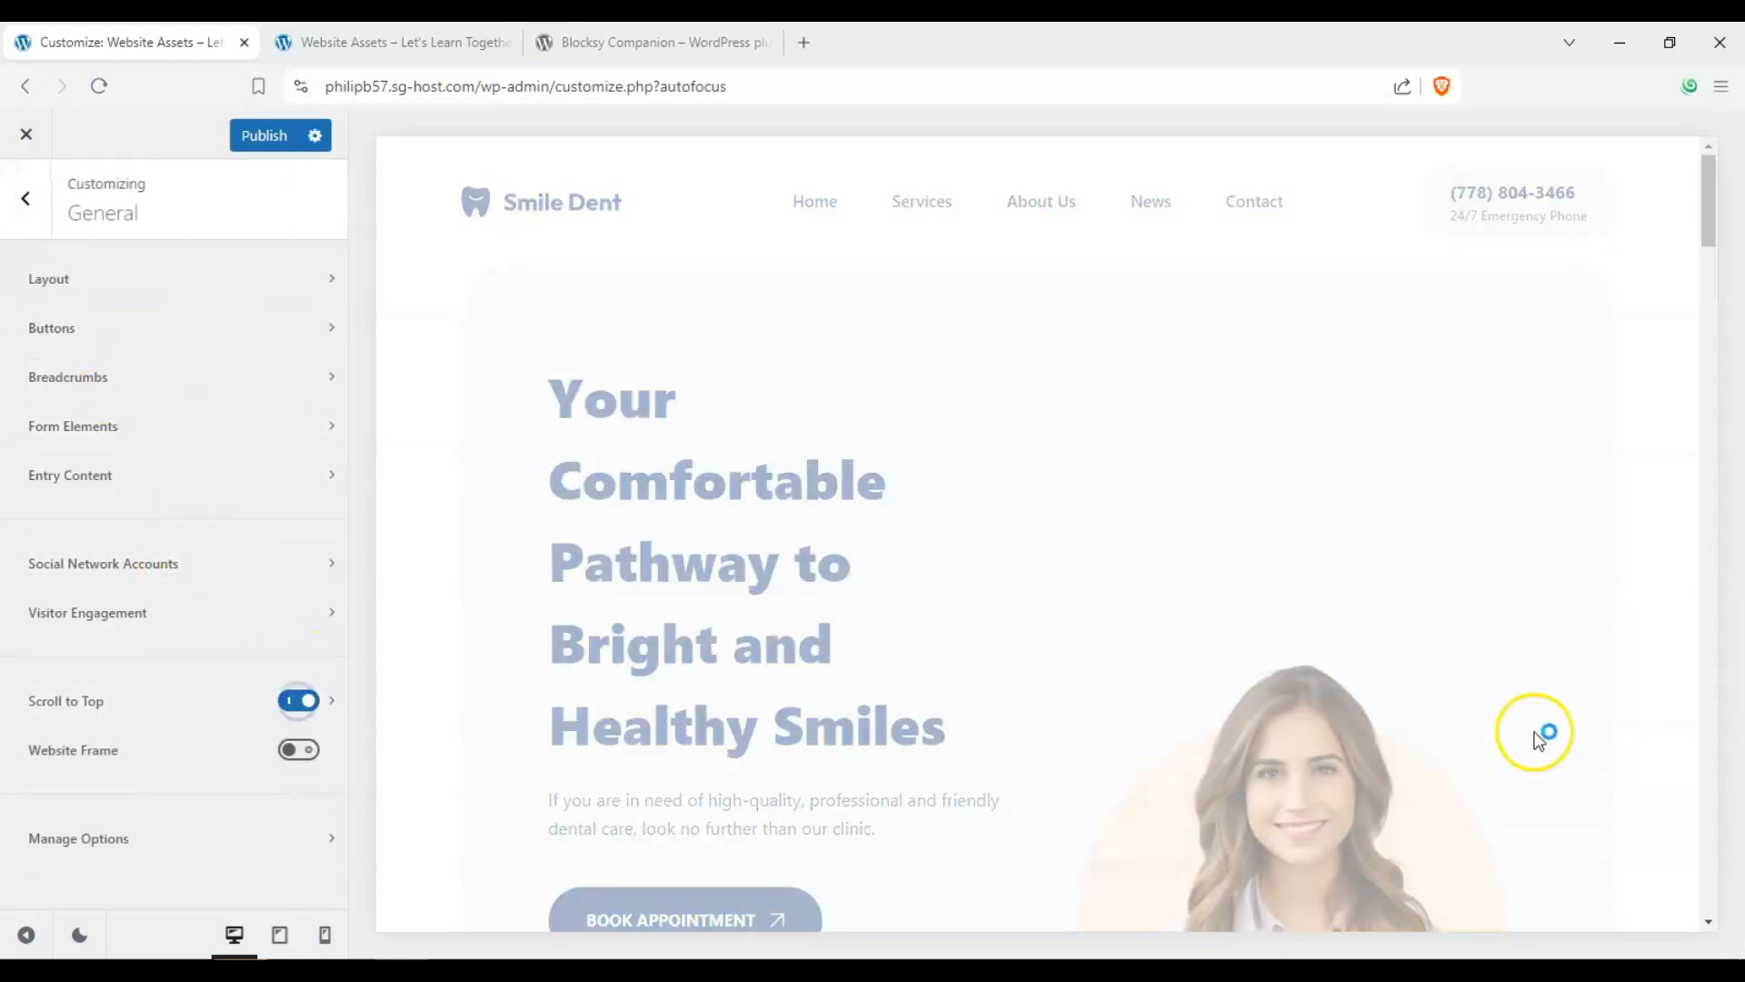
scroll(627, 658, "down", 7)
scroll(732, 645, "up", 4)
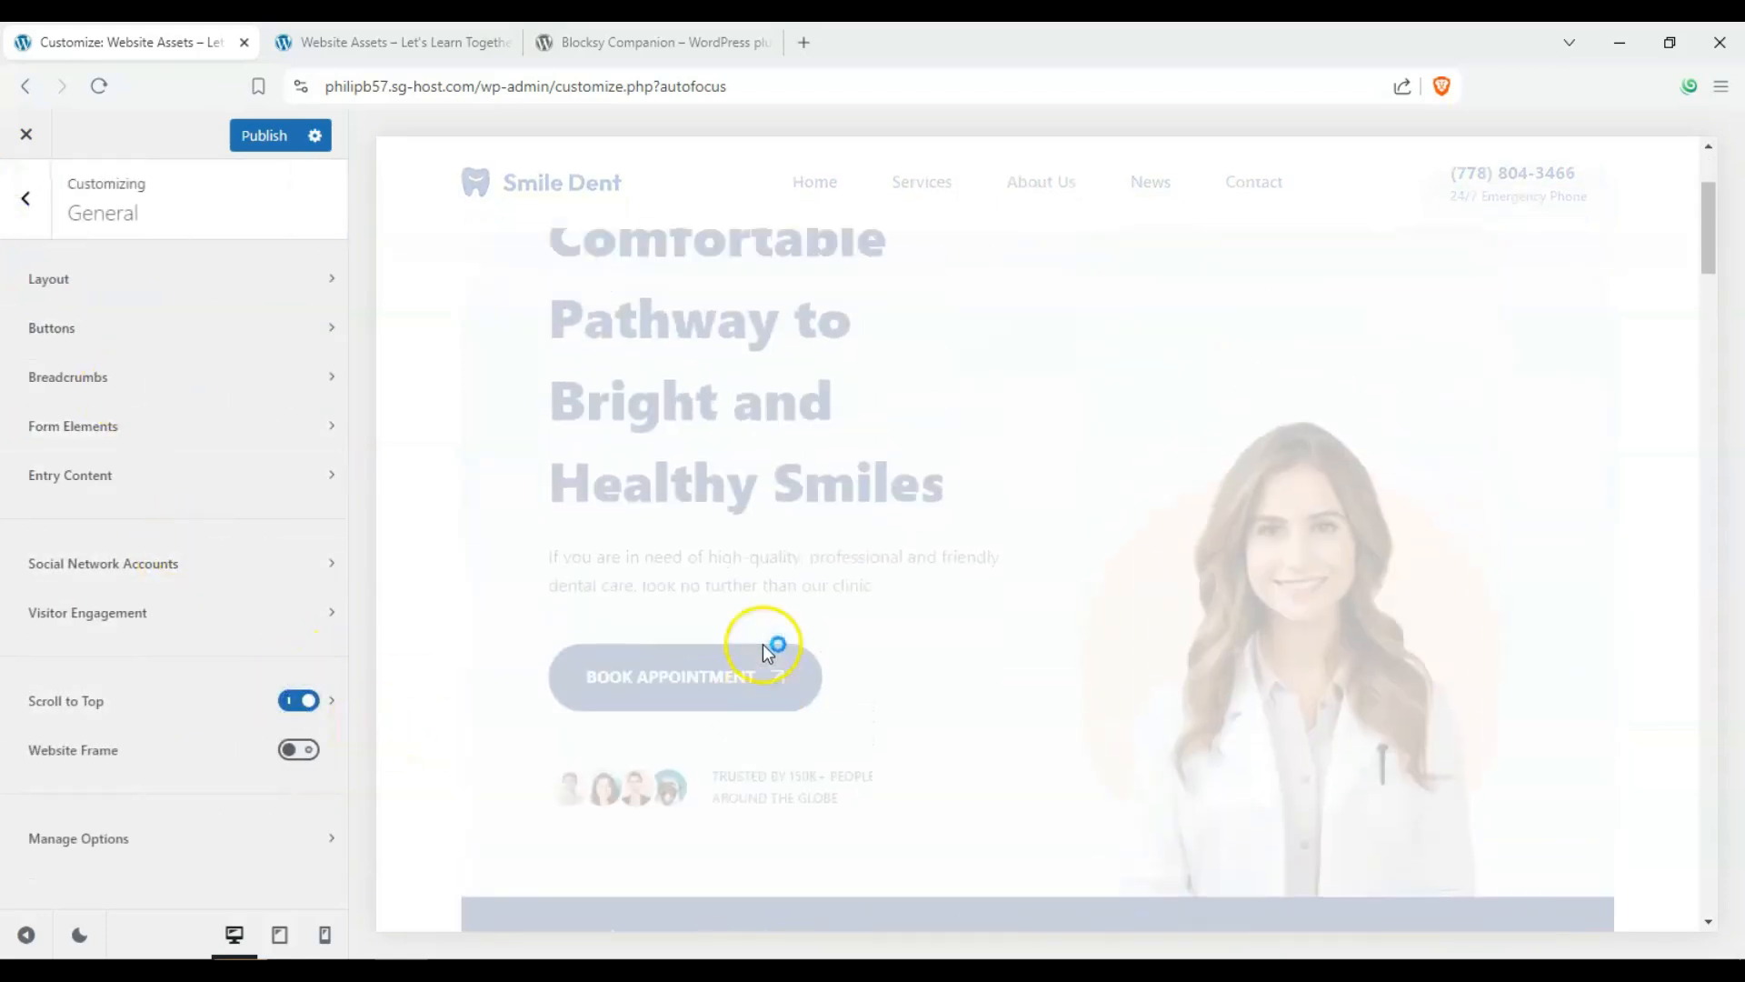
scroll(1369, 746, "down", 10)
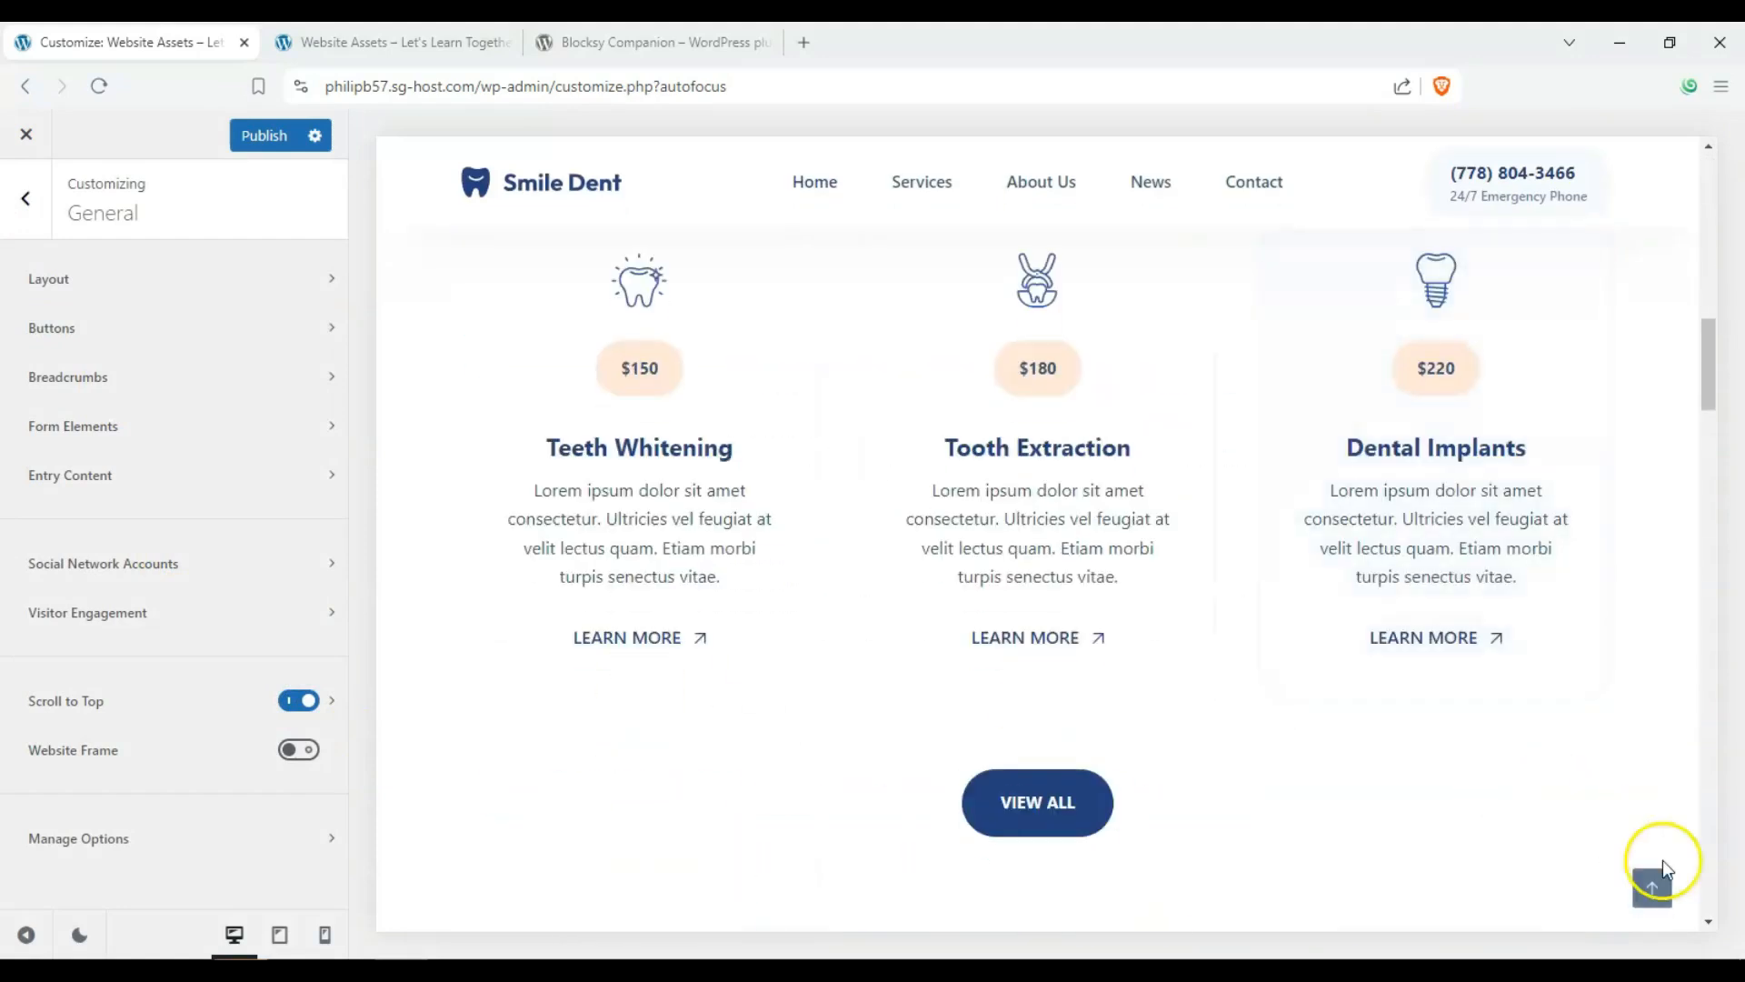
Enable the Website Frame option in the General settings and publish the customizations.
left_click(299, 750)
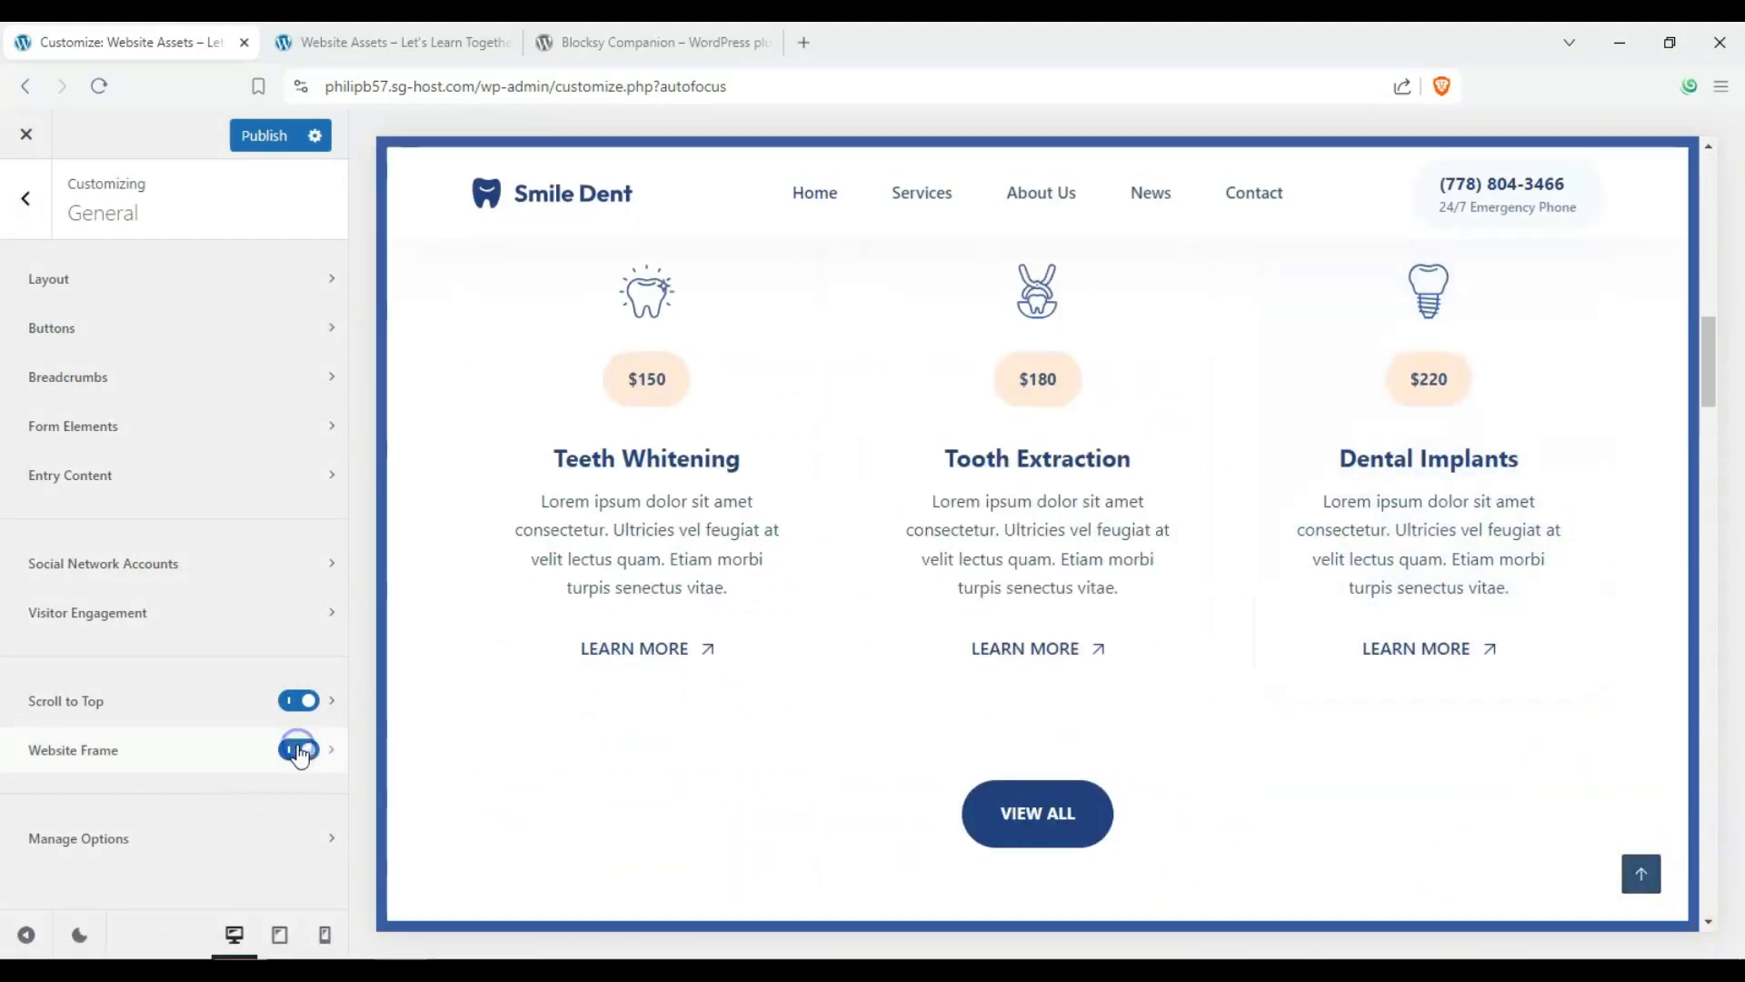
scroll(635, 713, "up", 10)
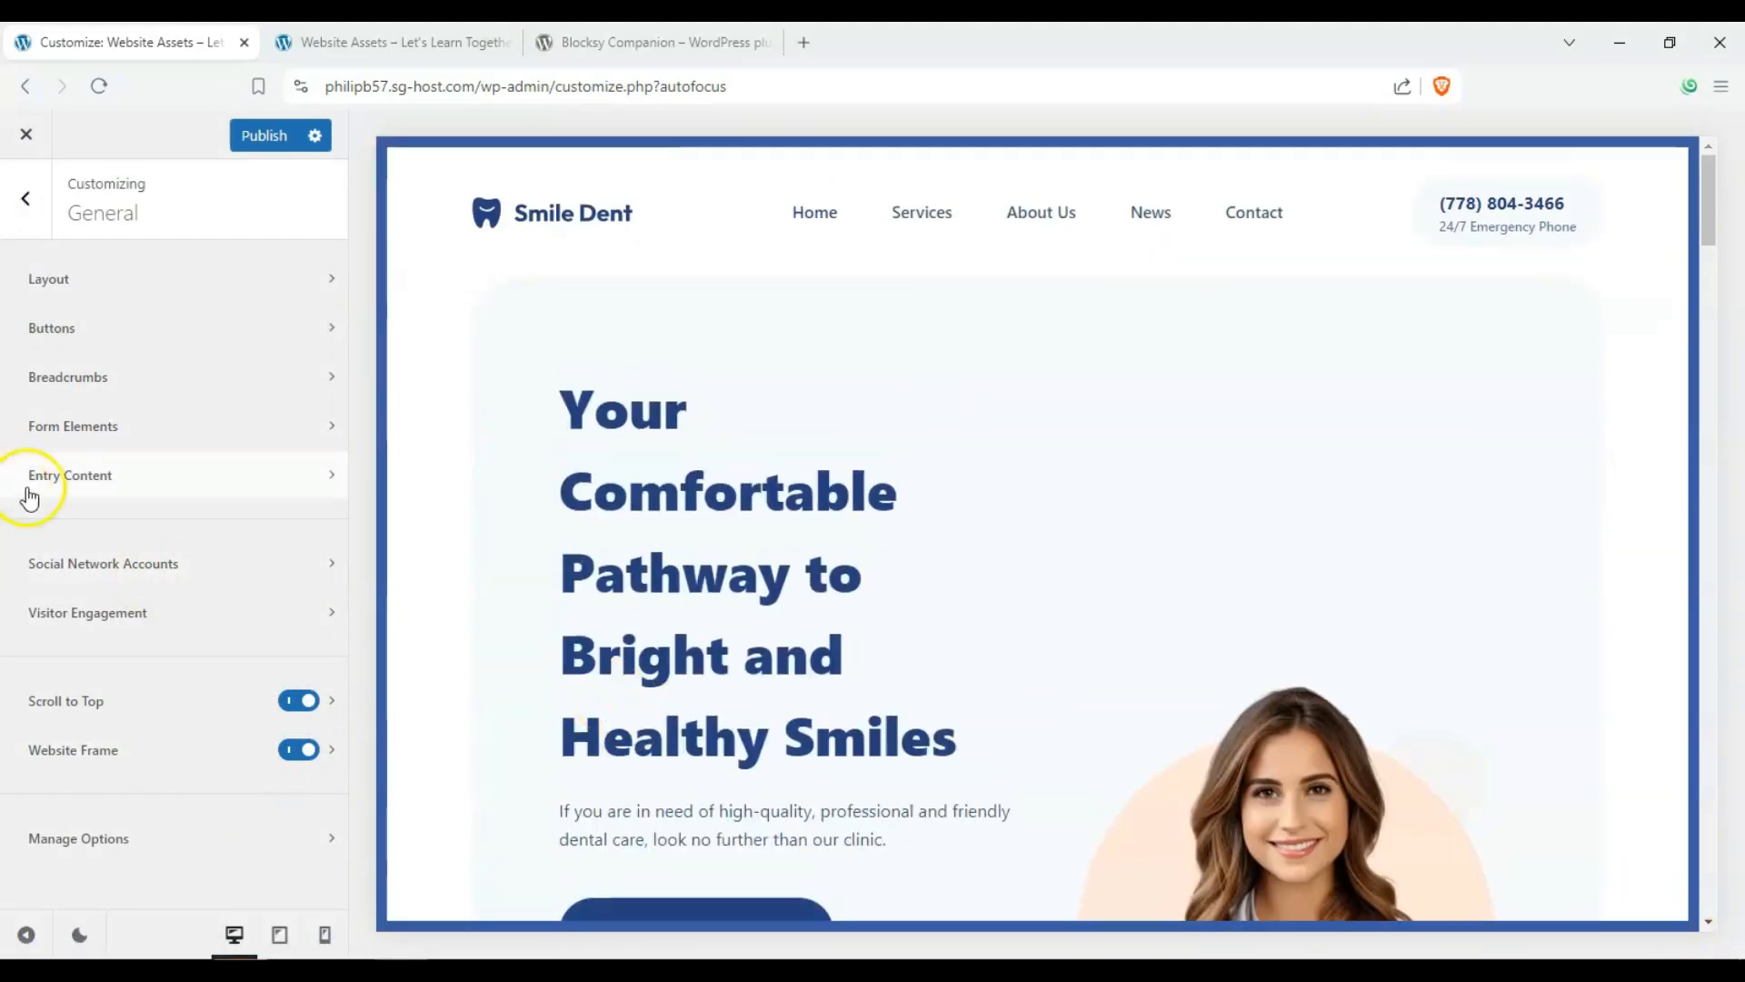
left_click(26, 198)
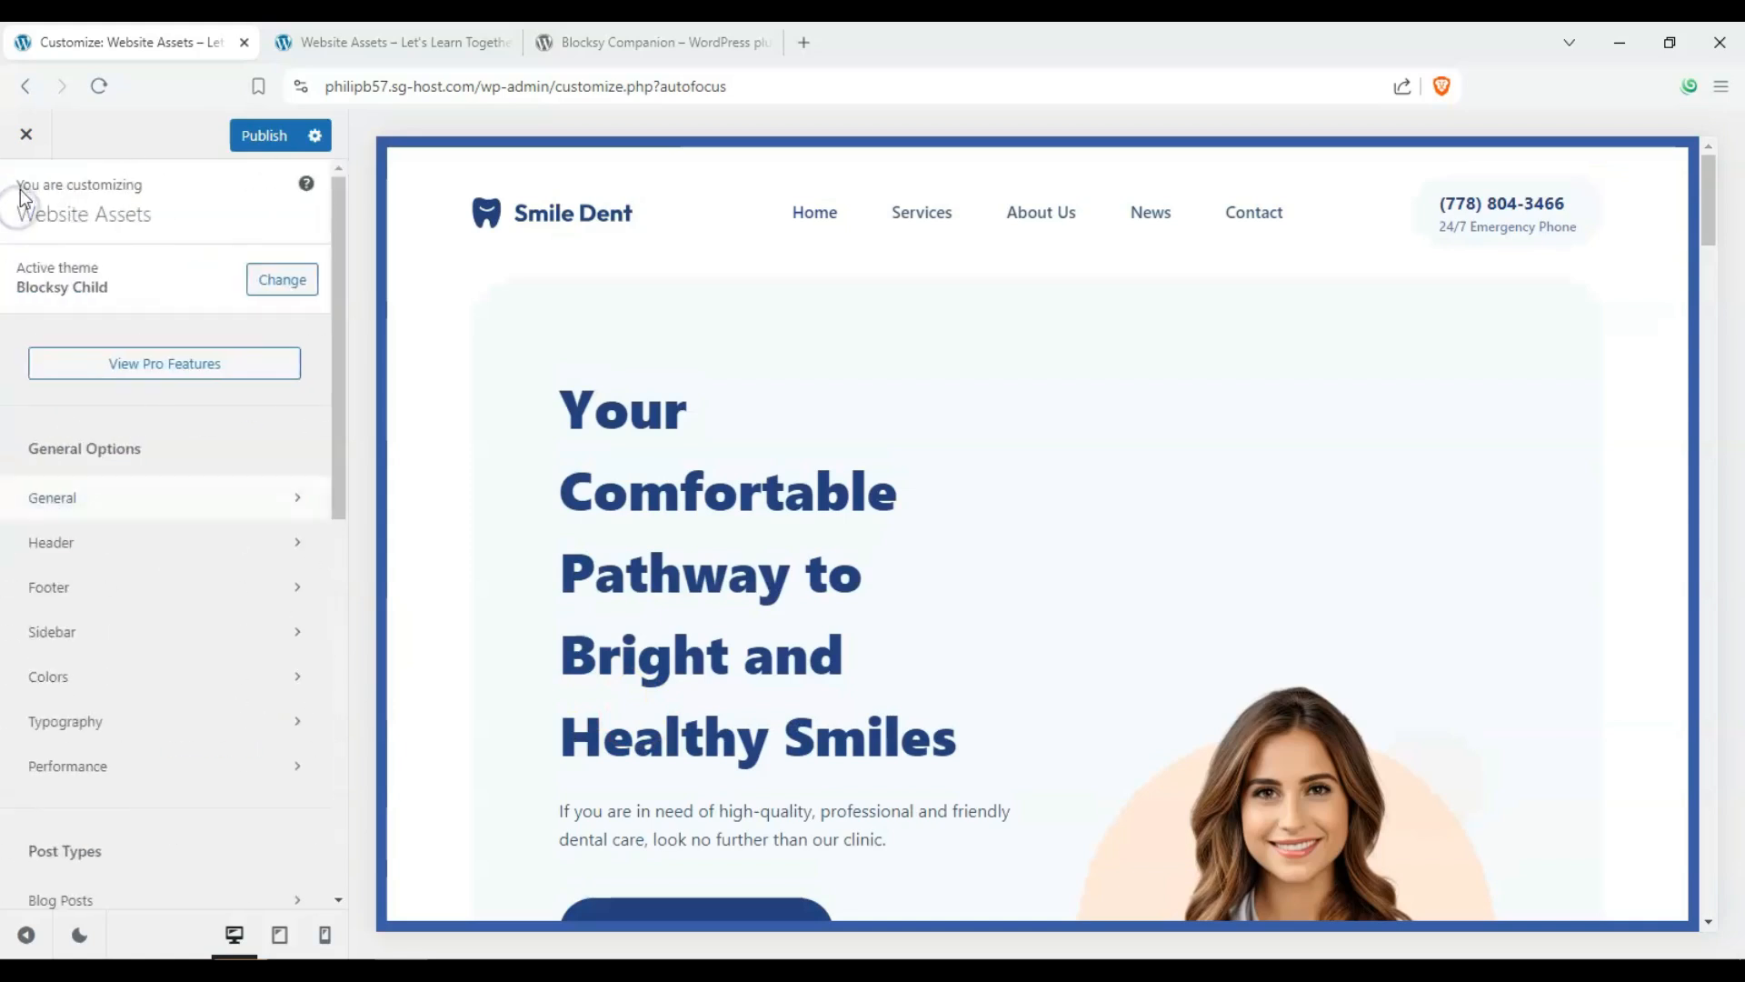
left_click(251, 139)
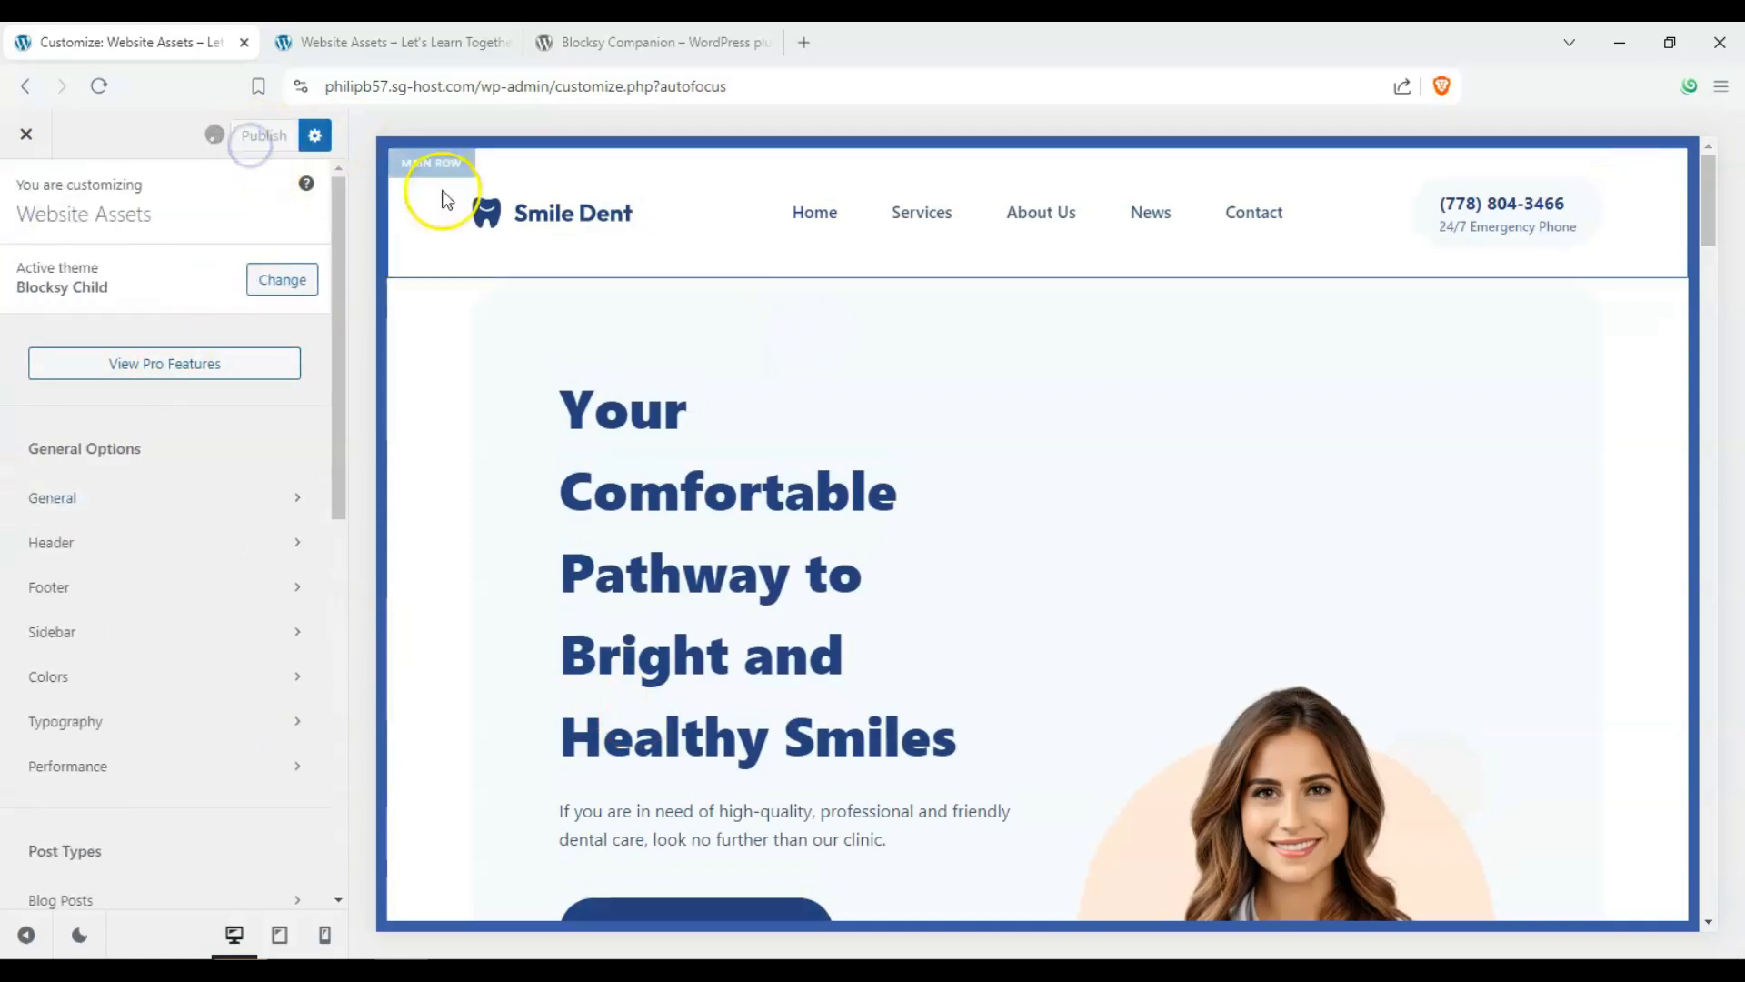
Switch to the live Smile Dent site and look through its homepage sections.
left_click(414, 38)
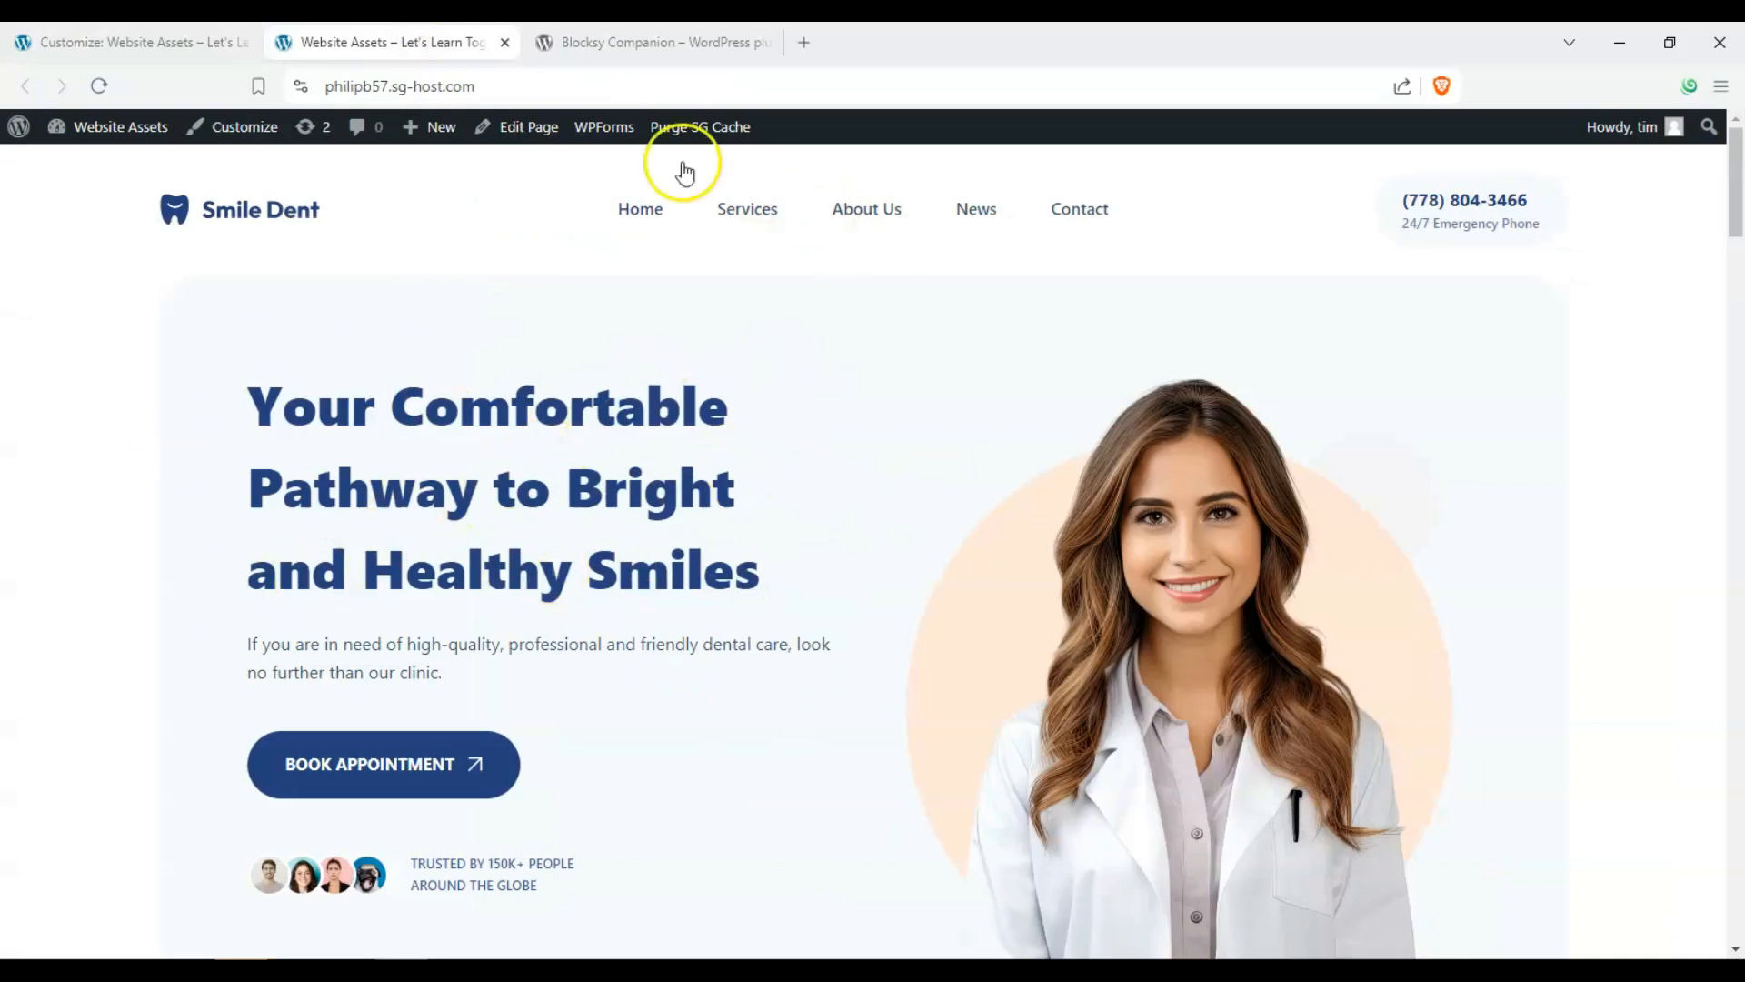
scroll(312, 467, "down", 3)
scroll(440, 247, "up", 3)
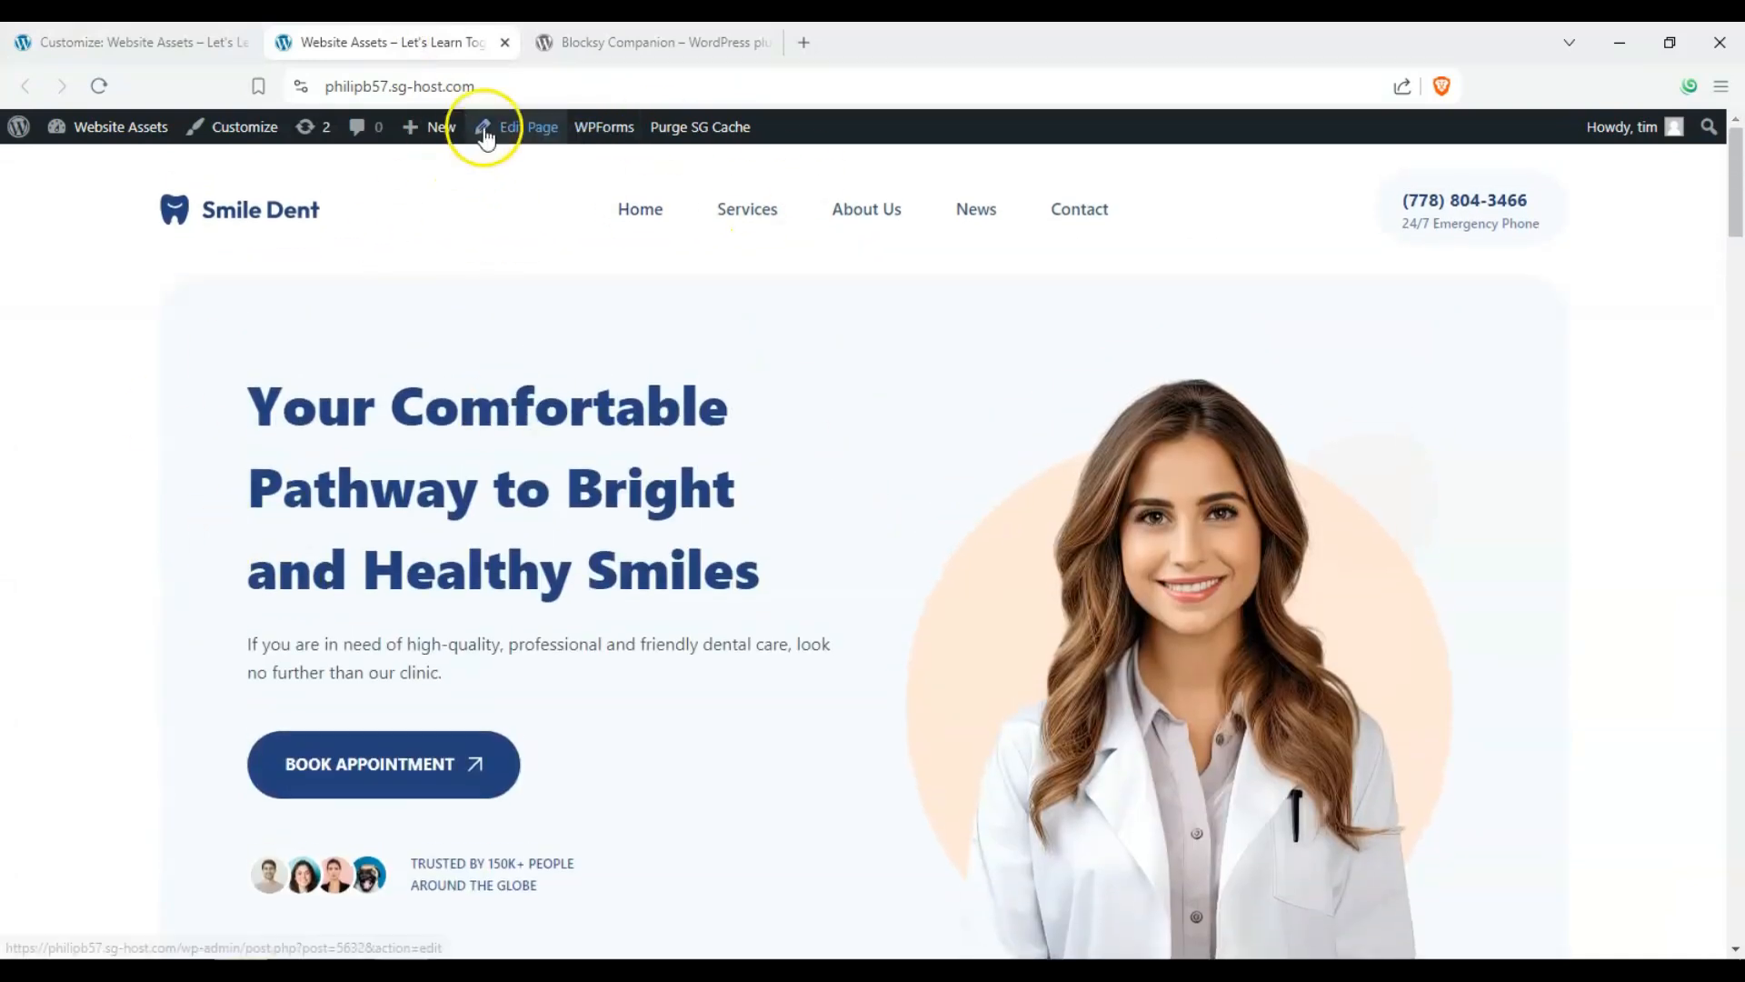
scroll(740, 448, "down", 5)
scroll(701, 409, "up", 5)
scroll(336, 480, "down", 10)
scroll(337, 479, "up", 10)
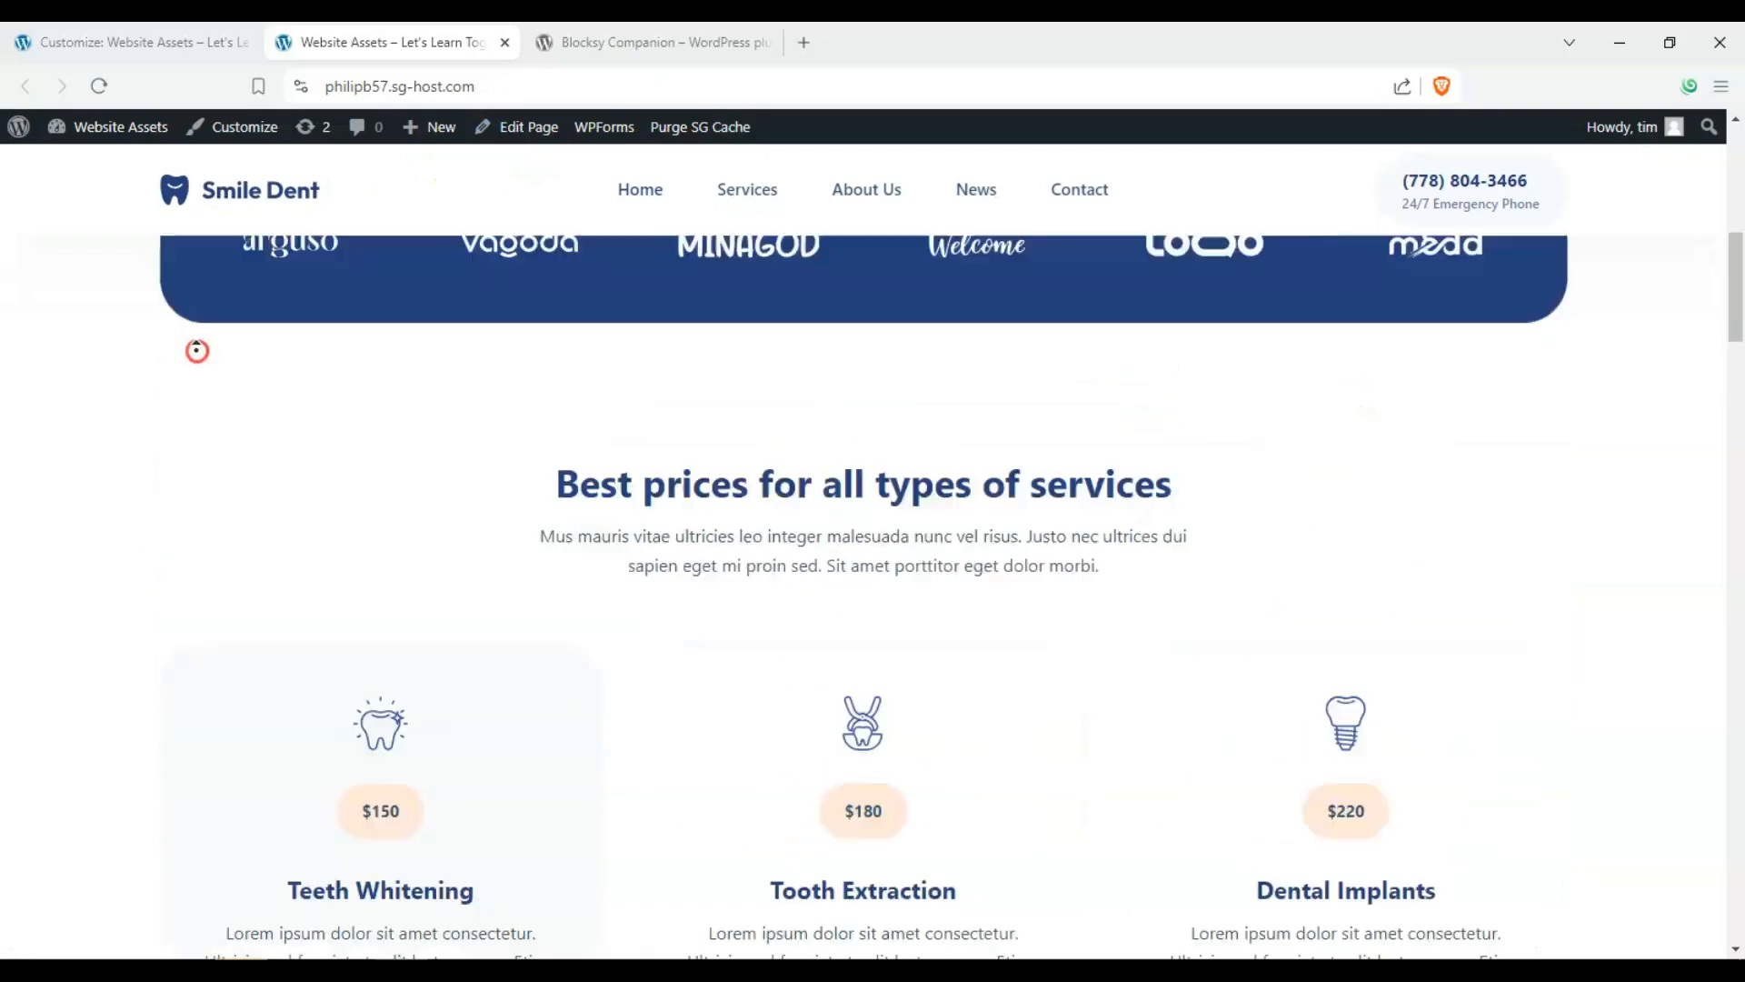
Open the Smile Dent homepage in the page editor and close the Customizer page.
left_click(541, 132)
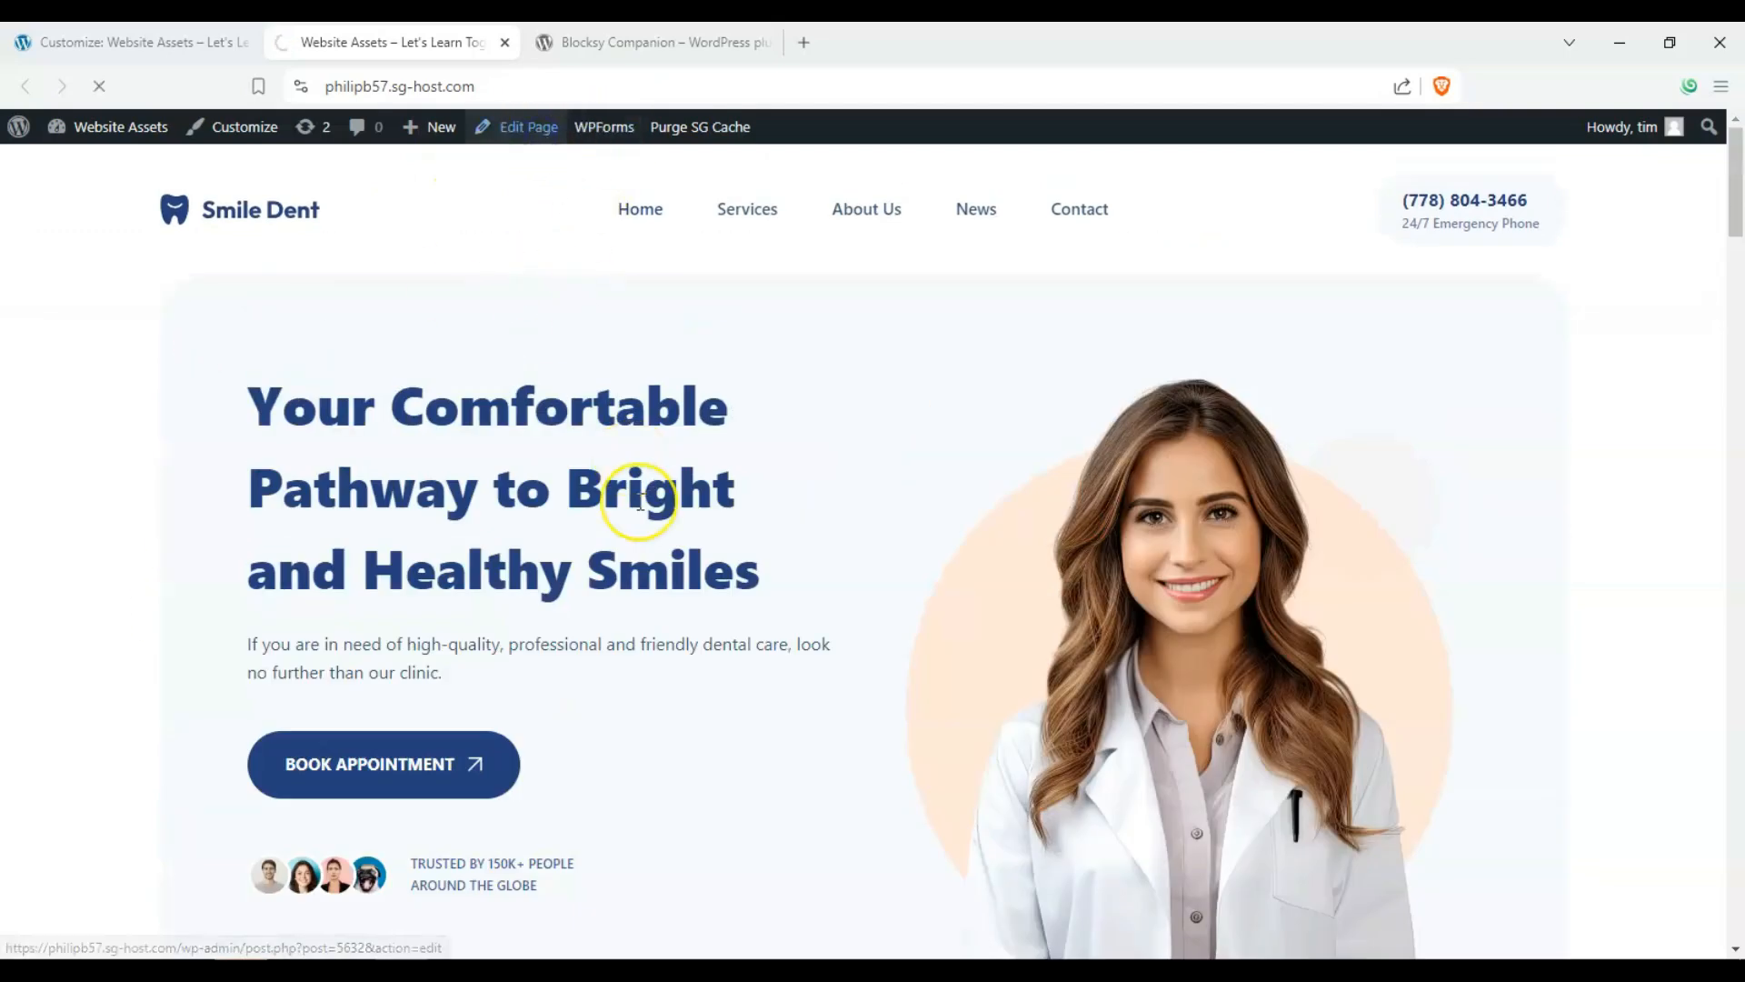
left_click(205, 45)
left_click(244, 42)
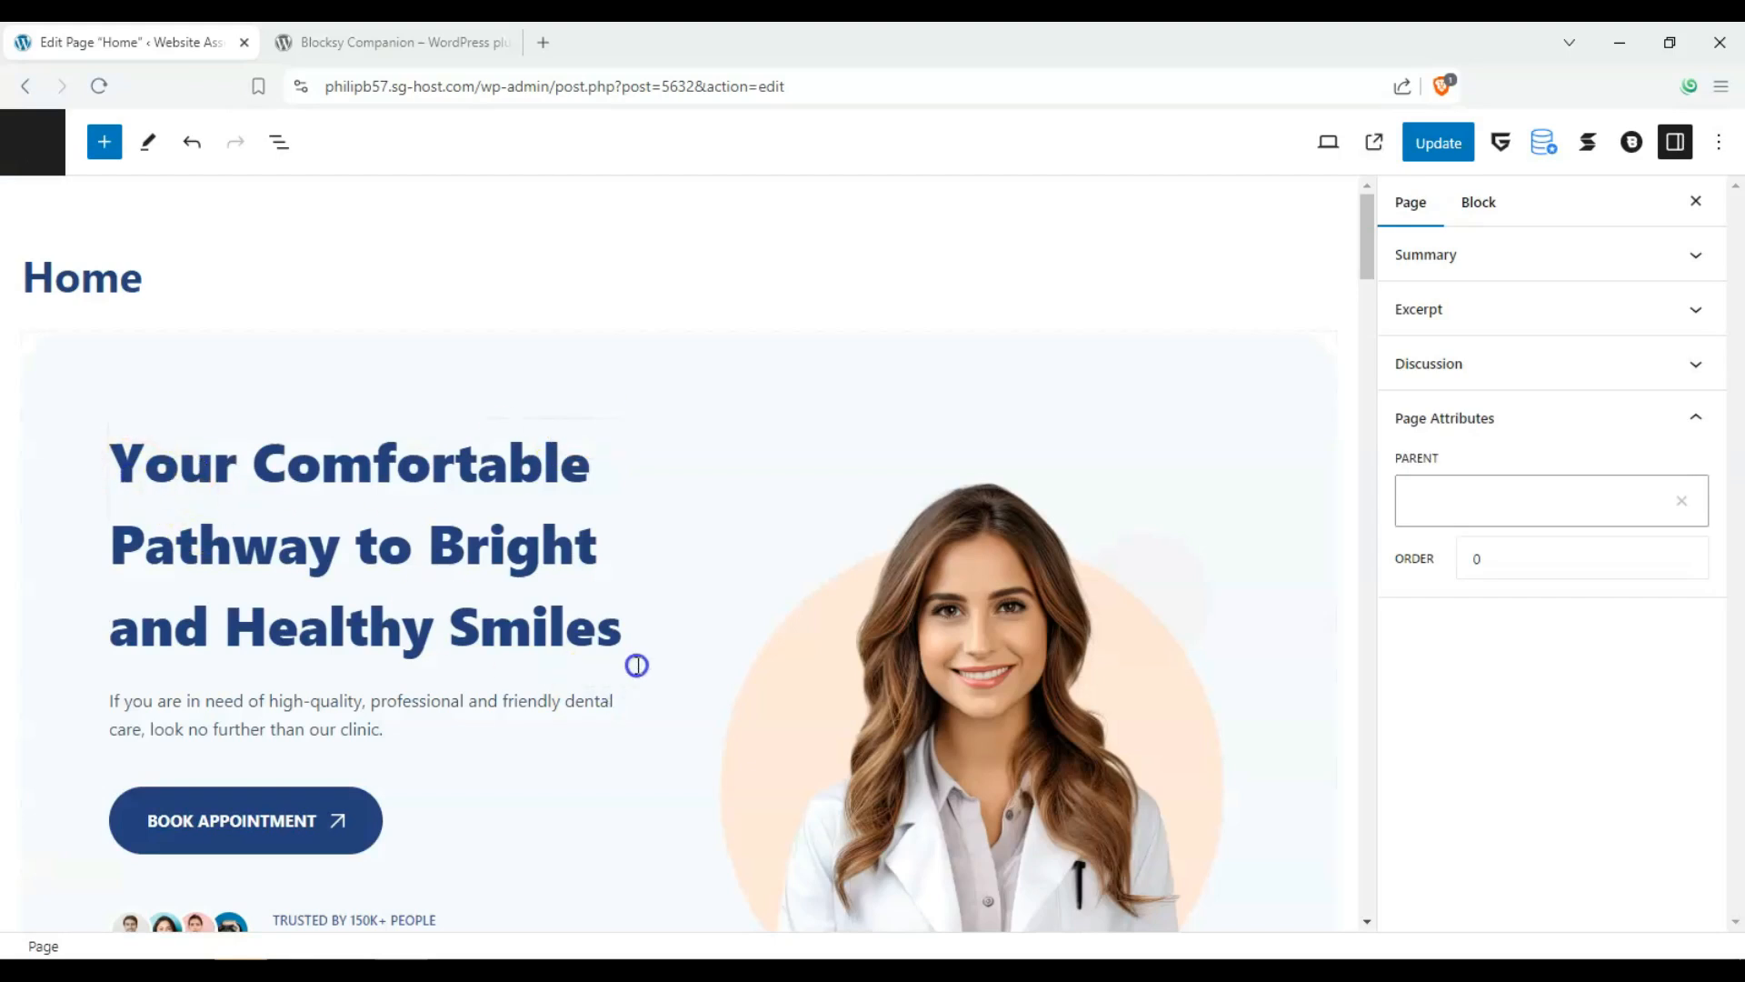
Replace the hero heading text with "At Website Assets, We aim to make you Smile! :)".
double_click(512, 623)
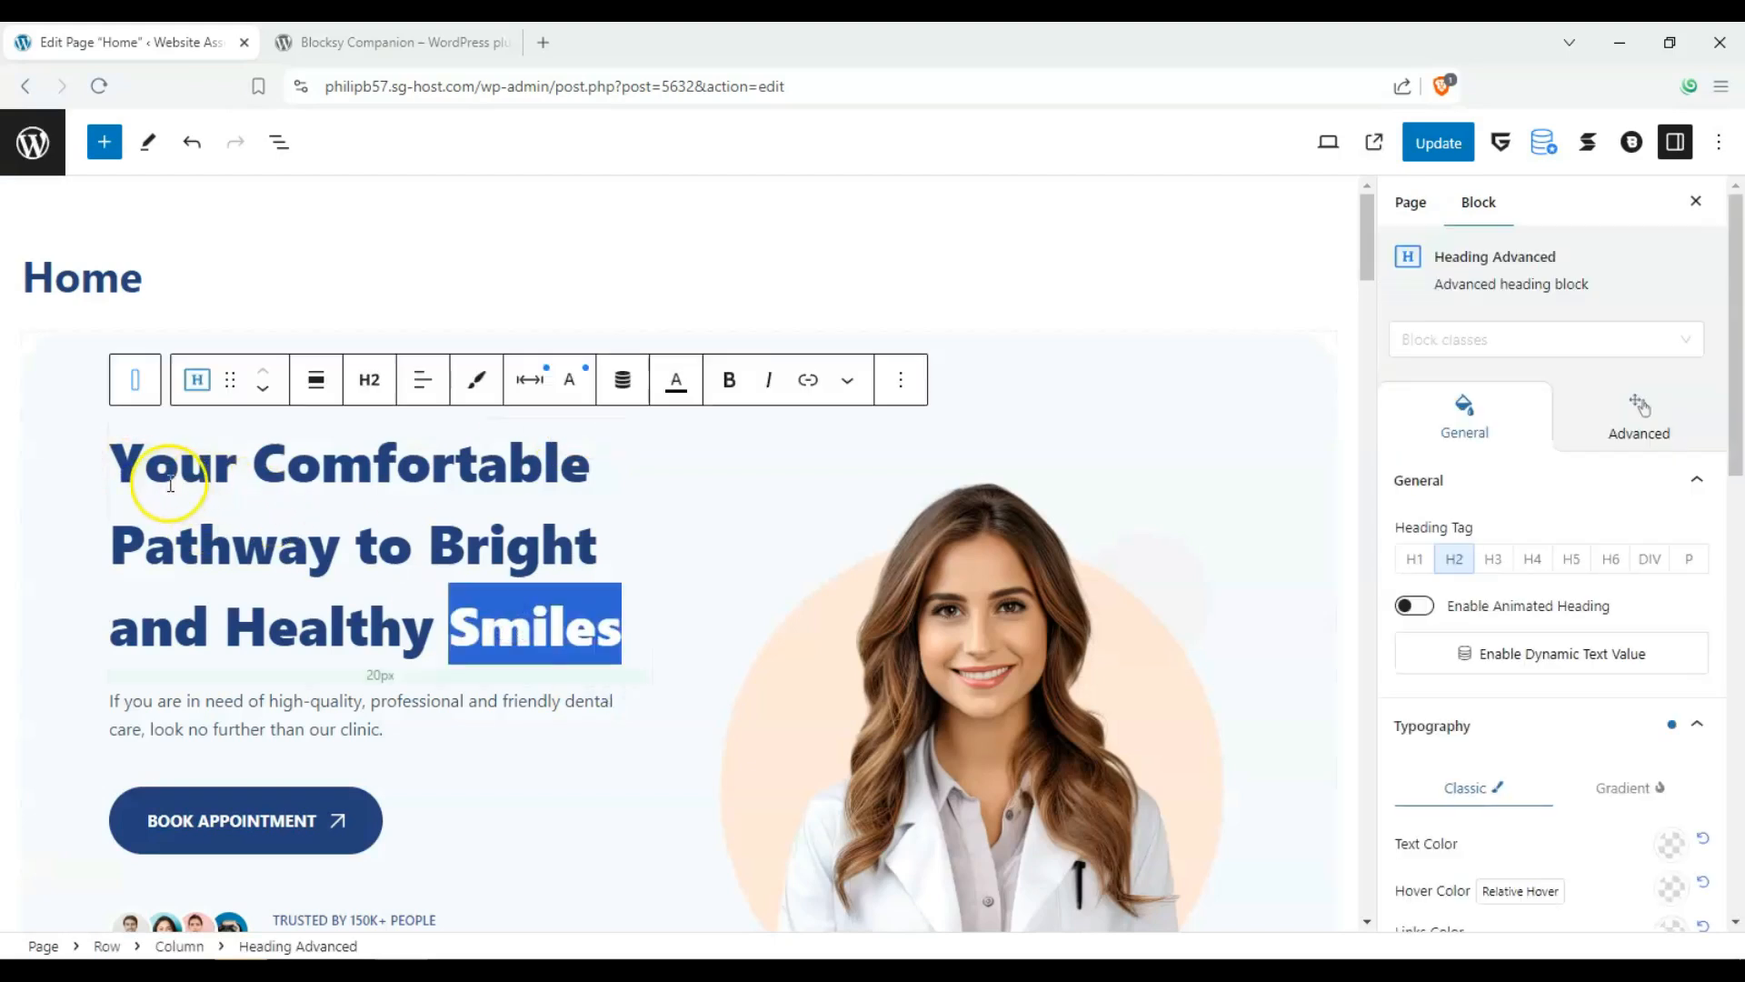
left_click(132, 472)
left_click_drag(124, 471, 614, 624)
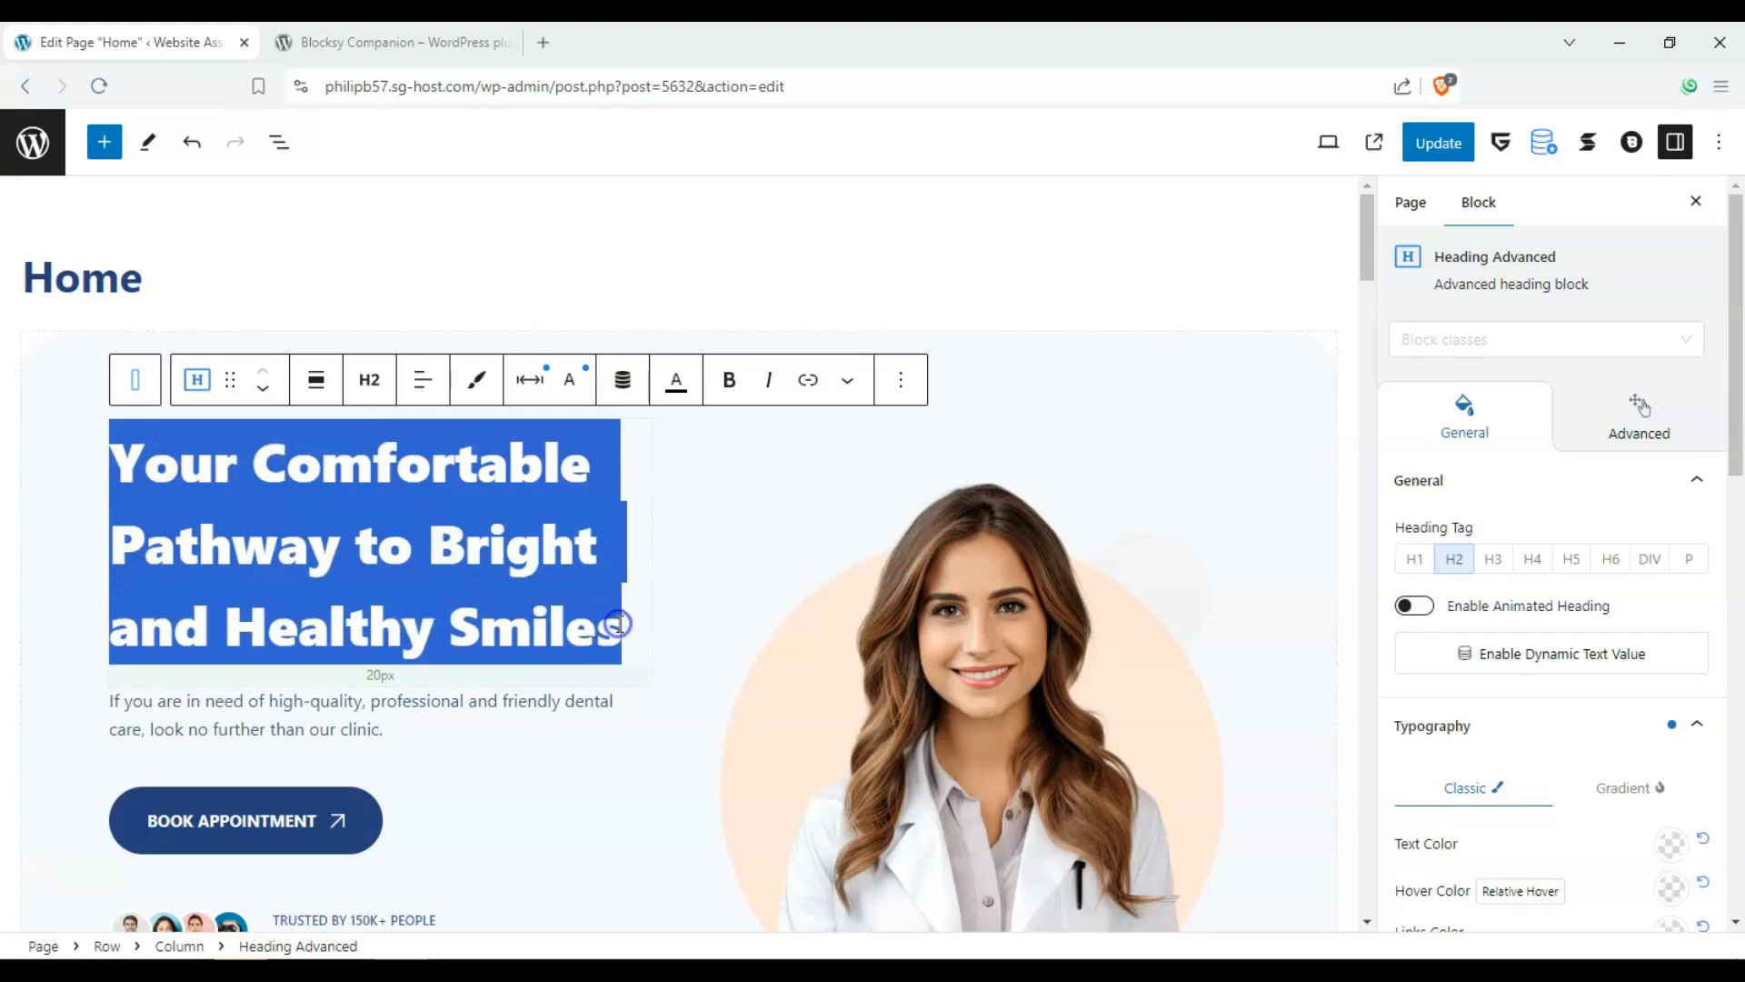
type("At Website Asse")
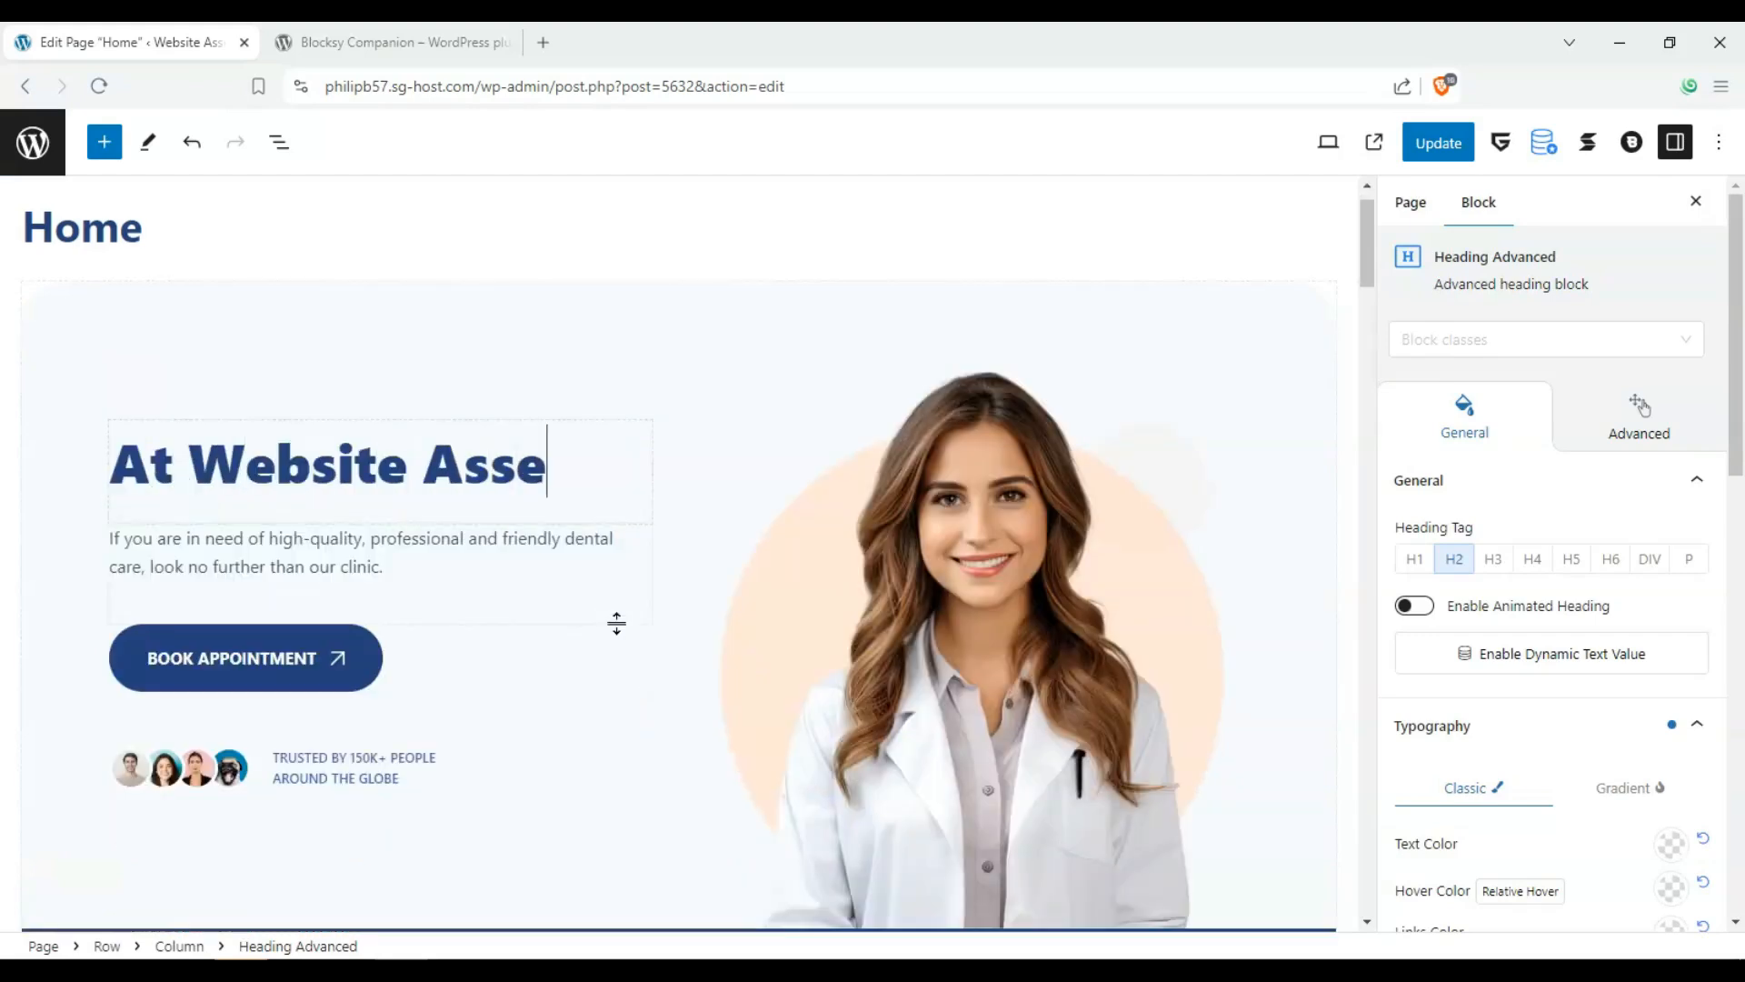
type("ts, We")
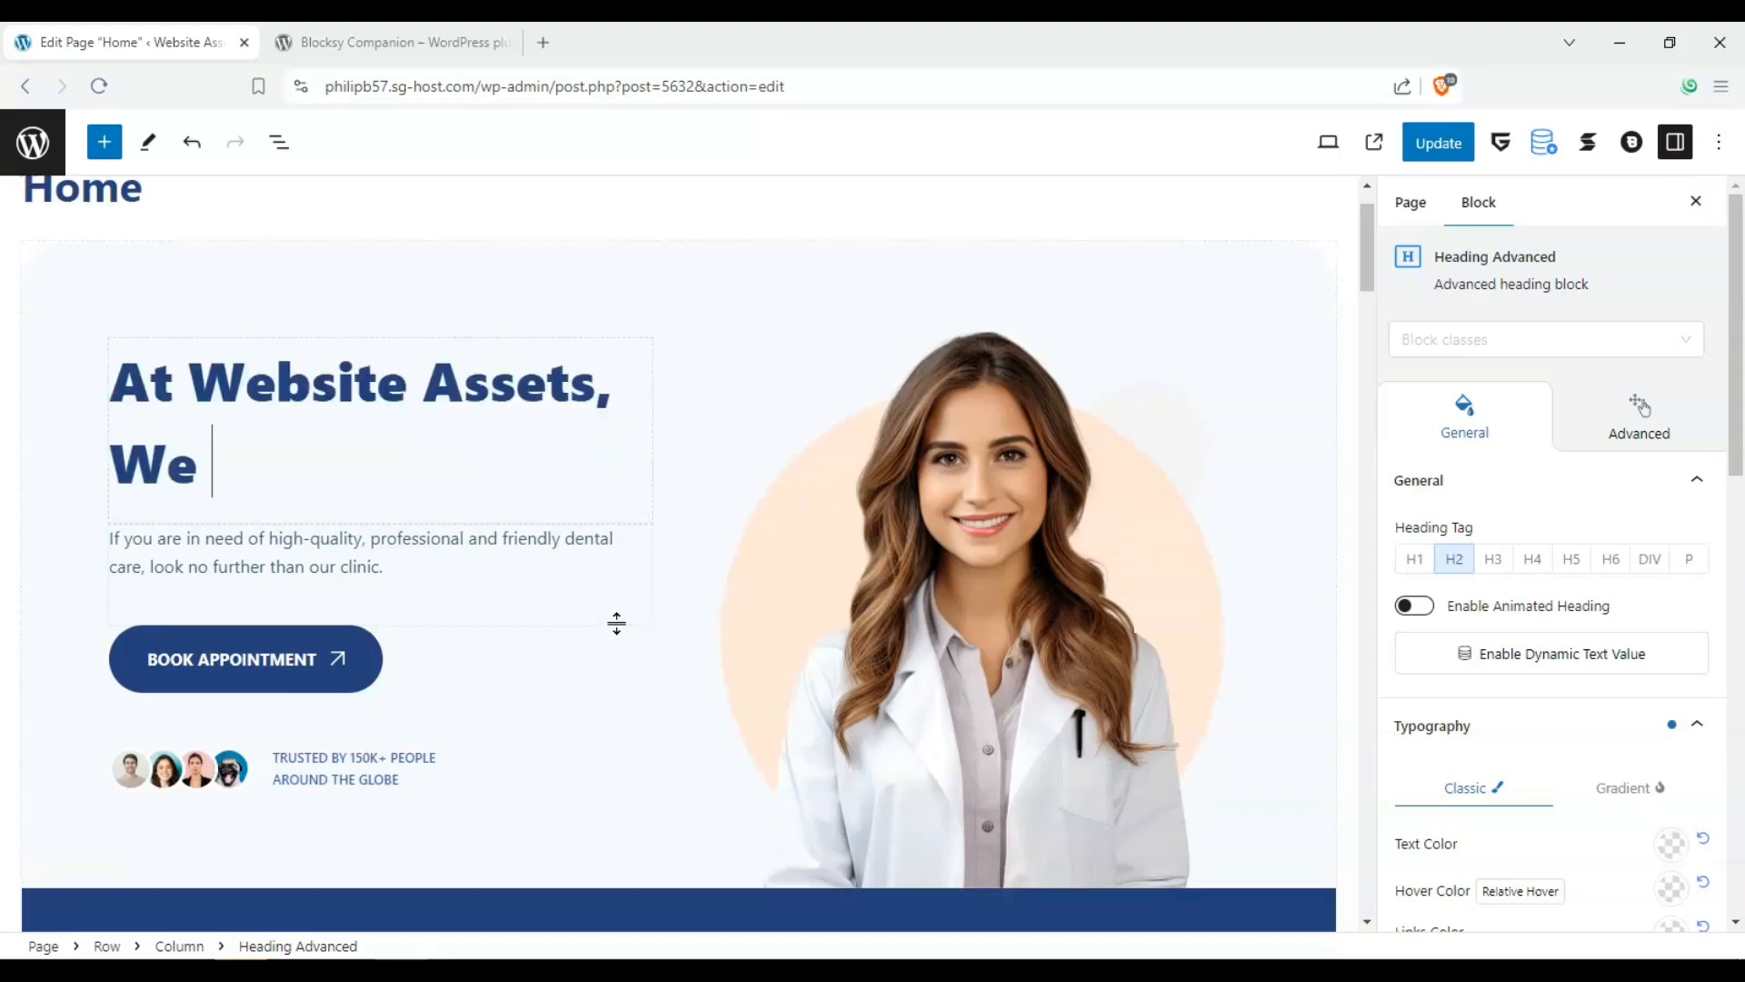
type(" aim to make y")
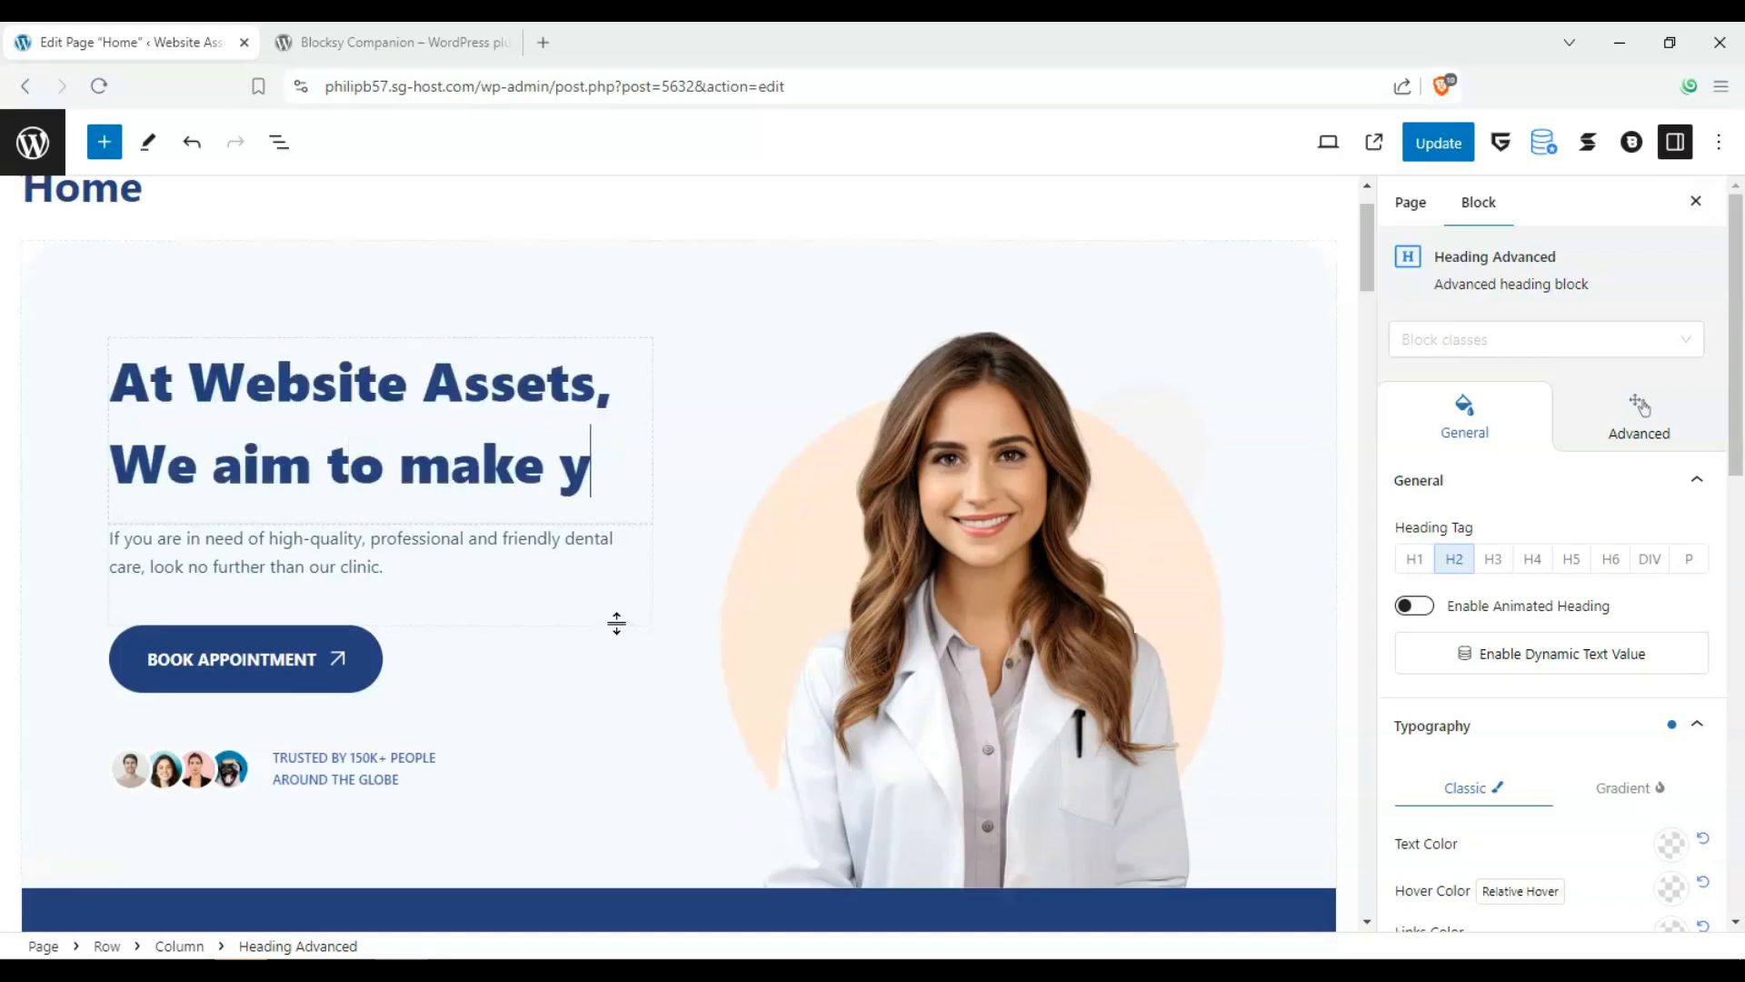
type("ou Smile! :)")
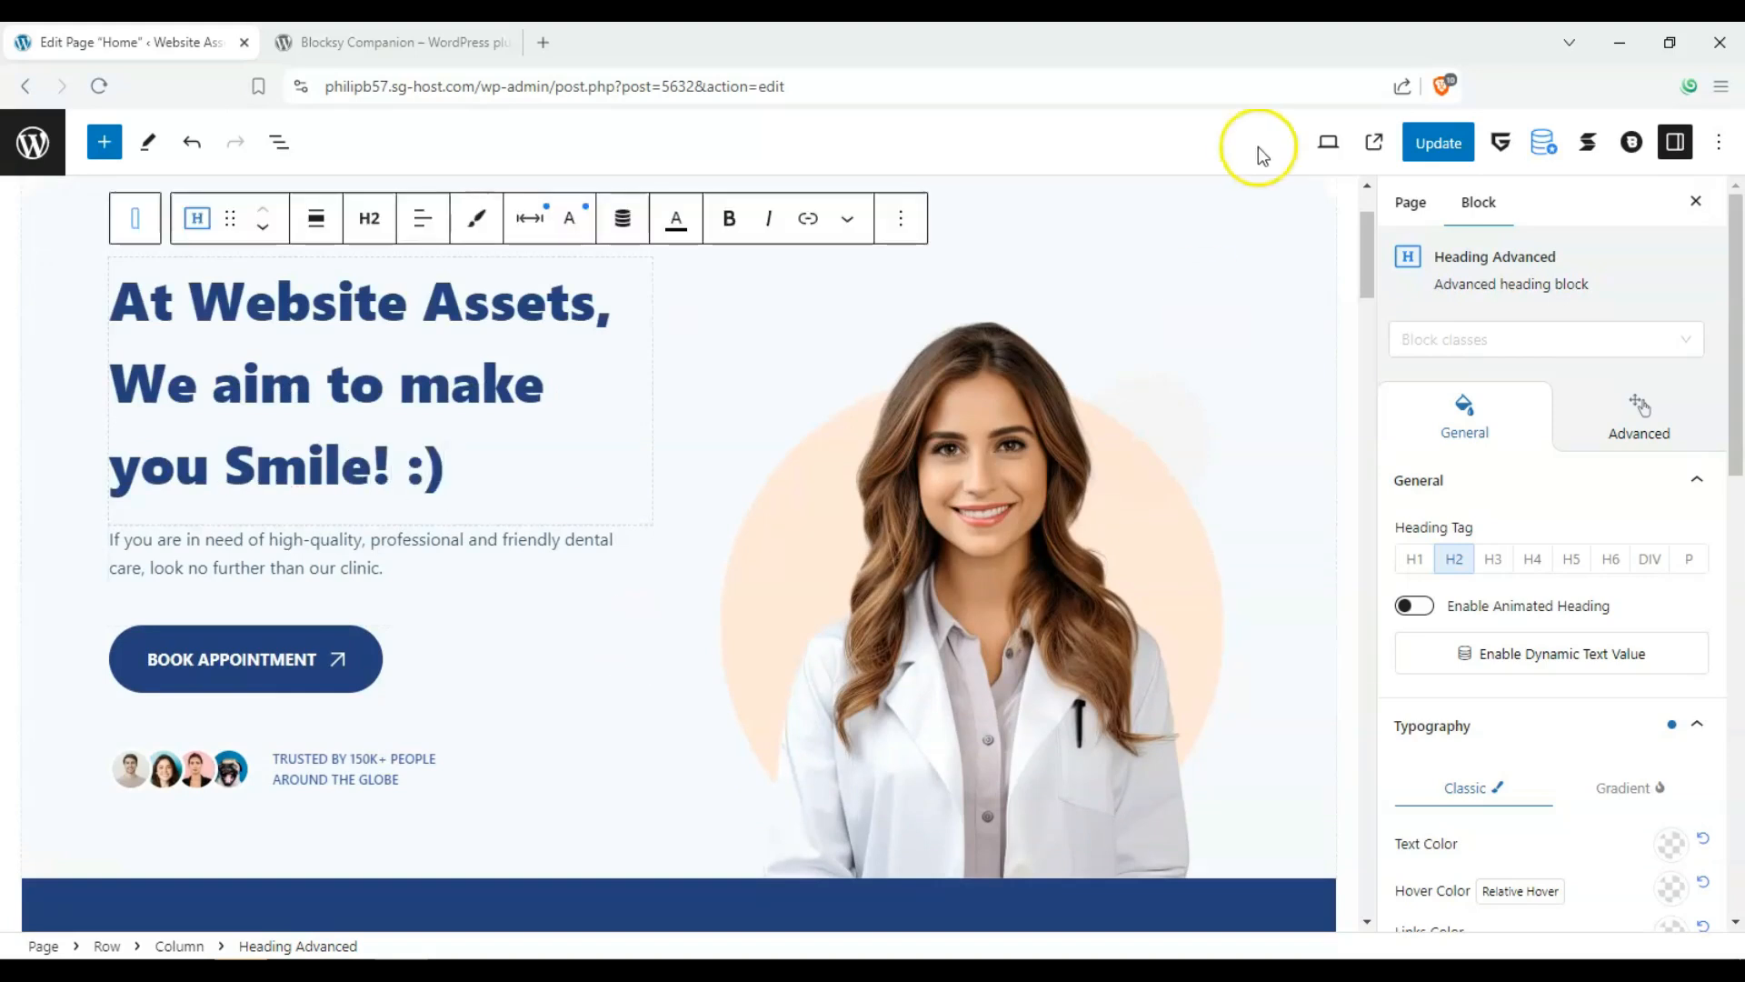
scroll(800, 591, "up", 1)
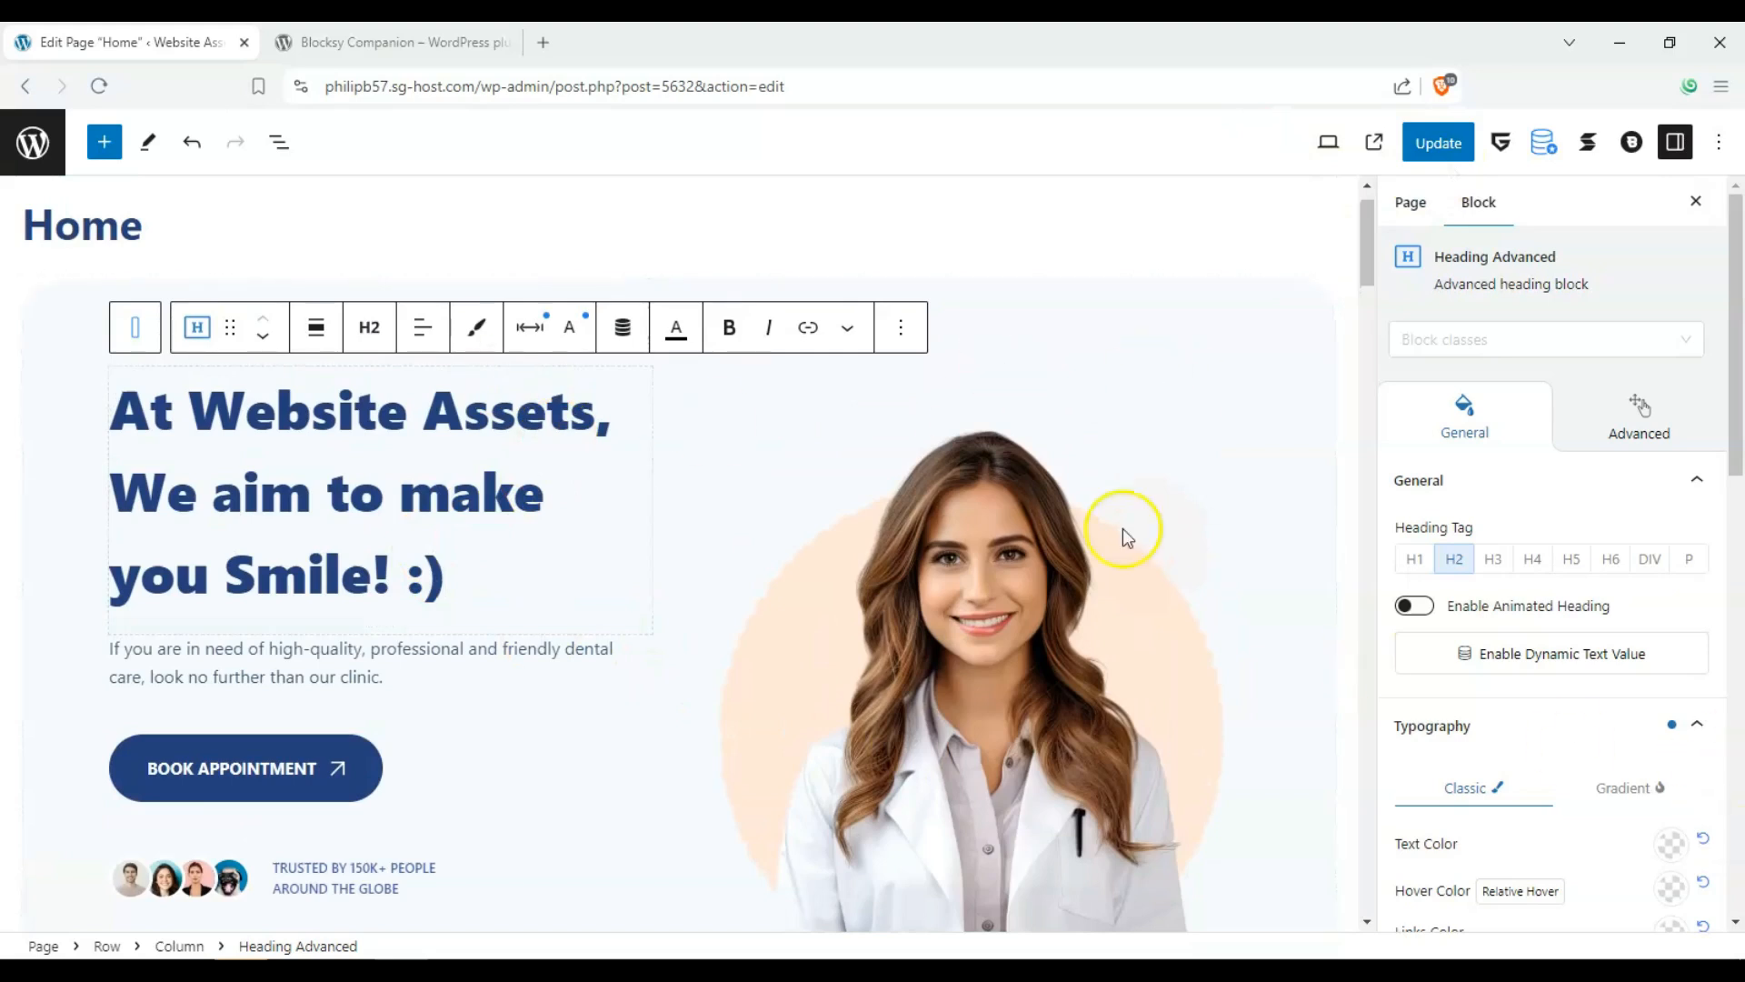
Examine the text formatting options of the hero heading and the margin and padding settings of the Book Appointment button.
left_click(727, 335)
left_click_drag(449, 582, 106, 344)
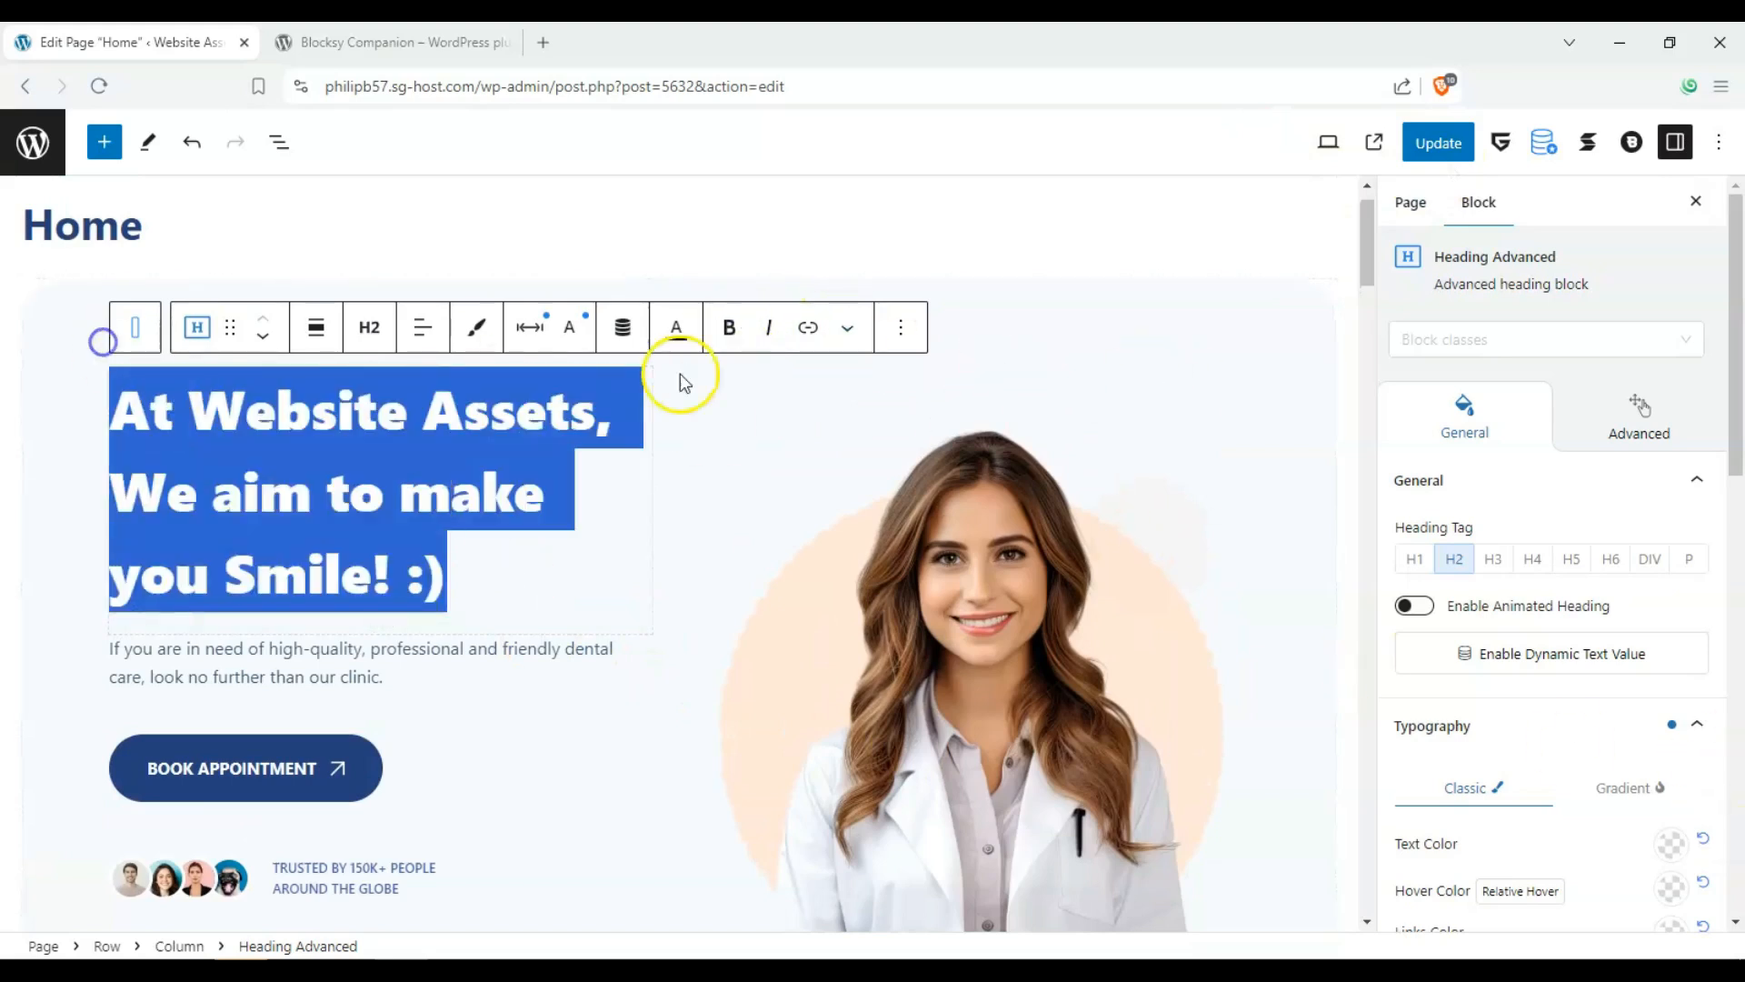
left_click(727, 329)
left_click(749, 335)
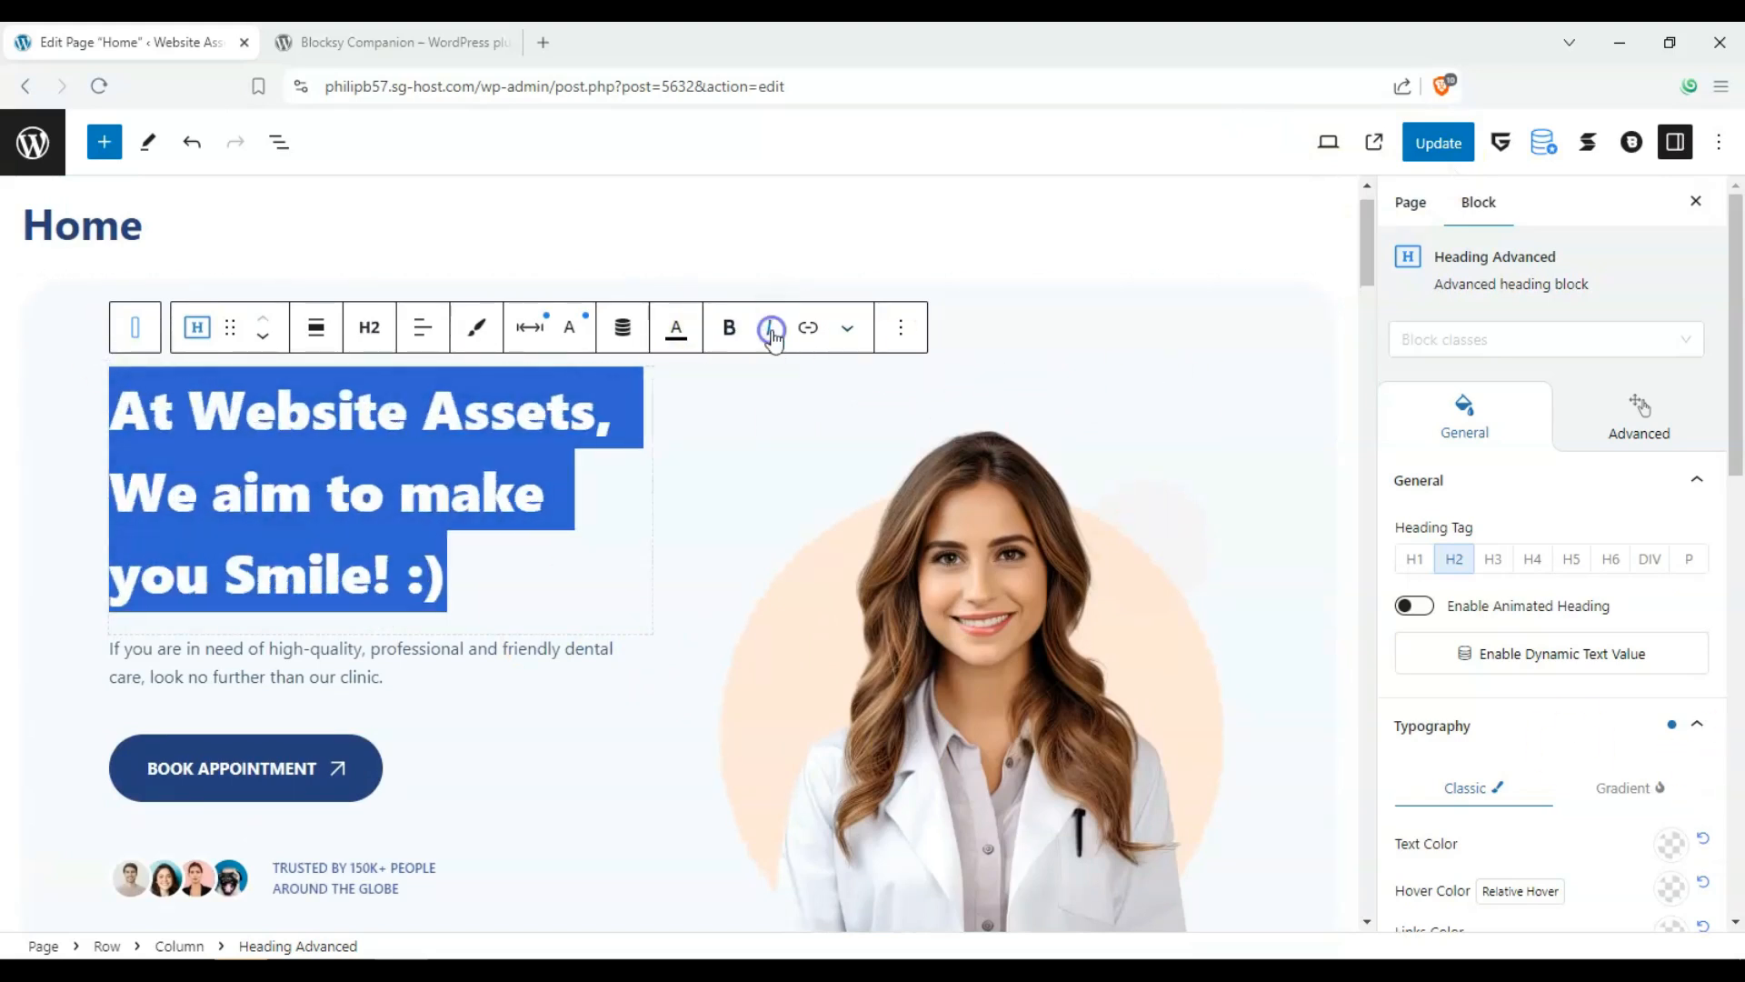
left_click(386, 672)
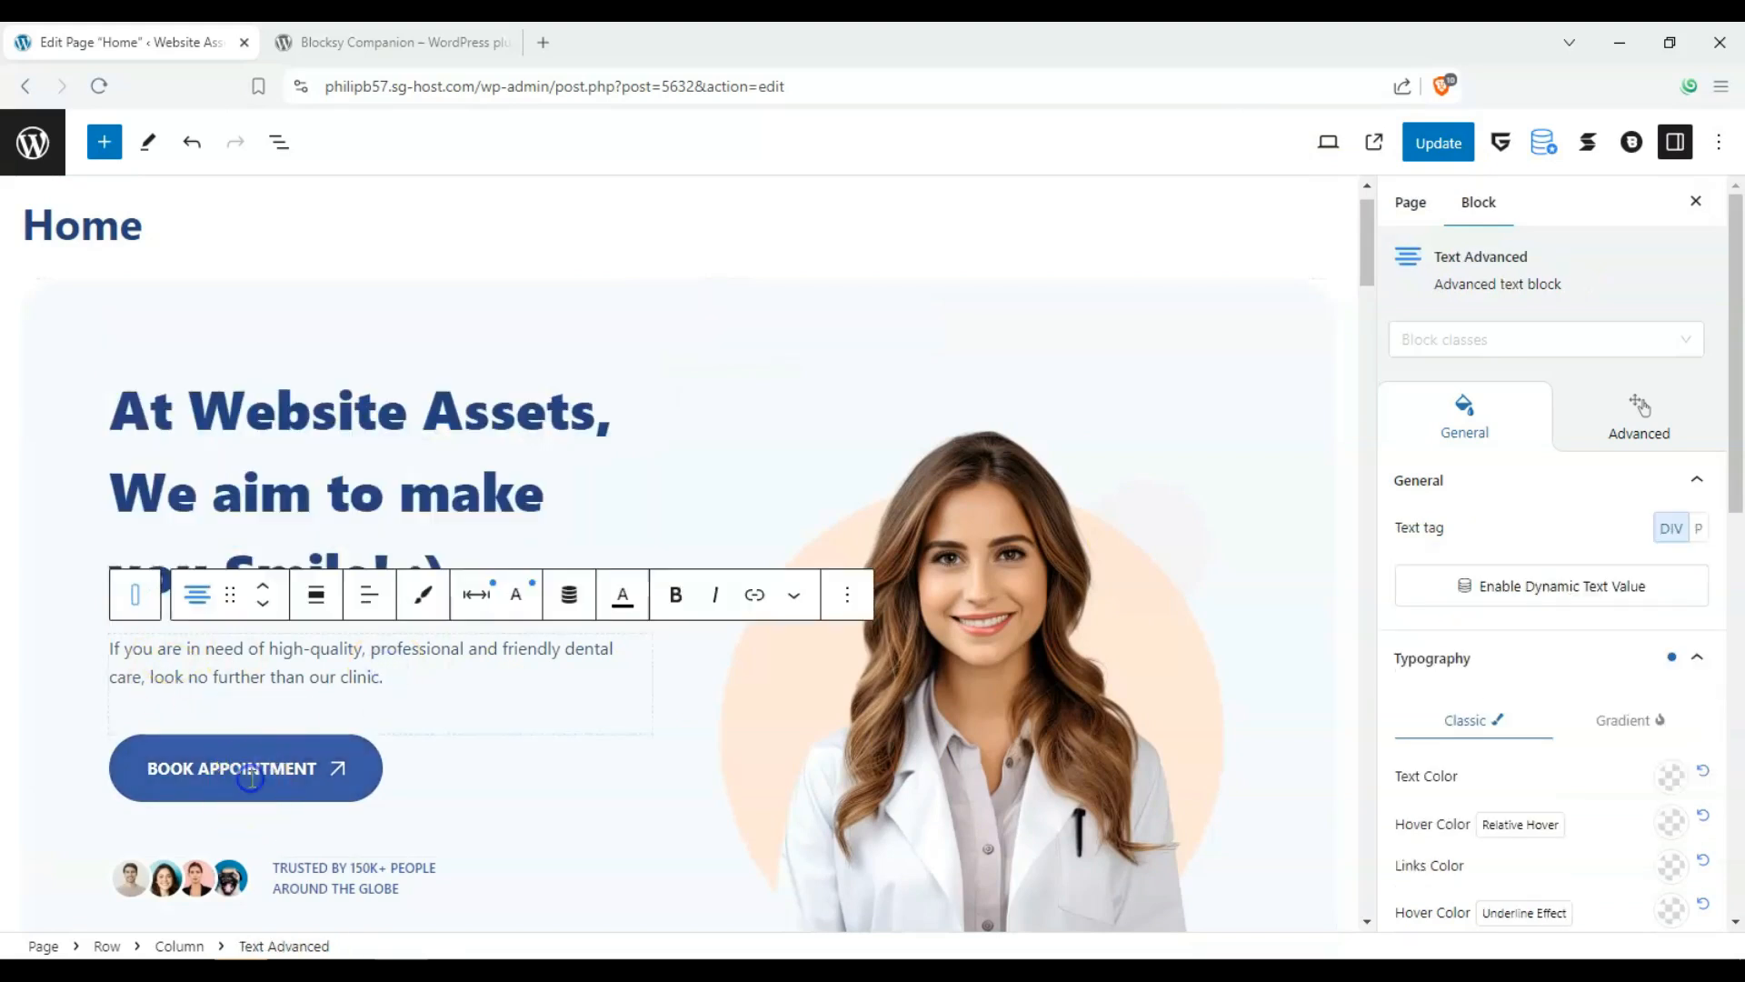
left_click(250, 779)
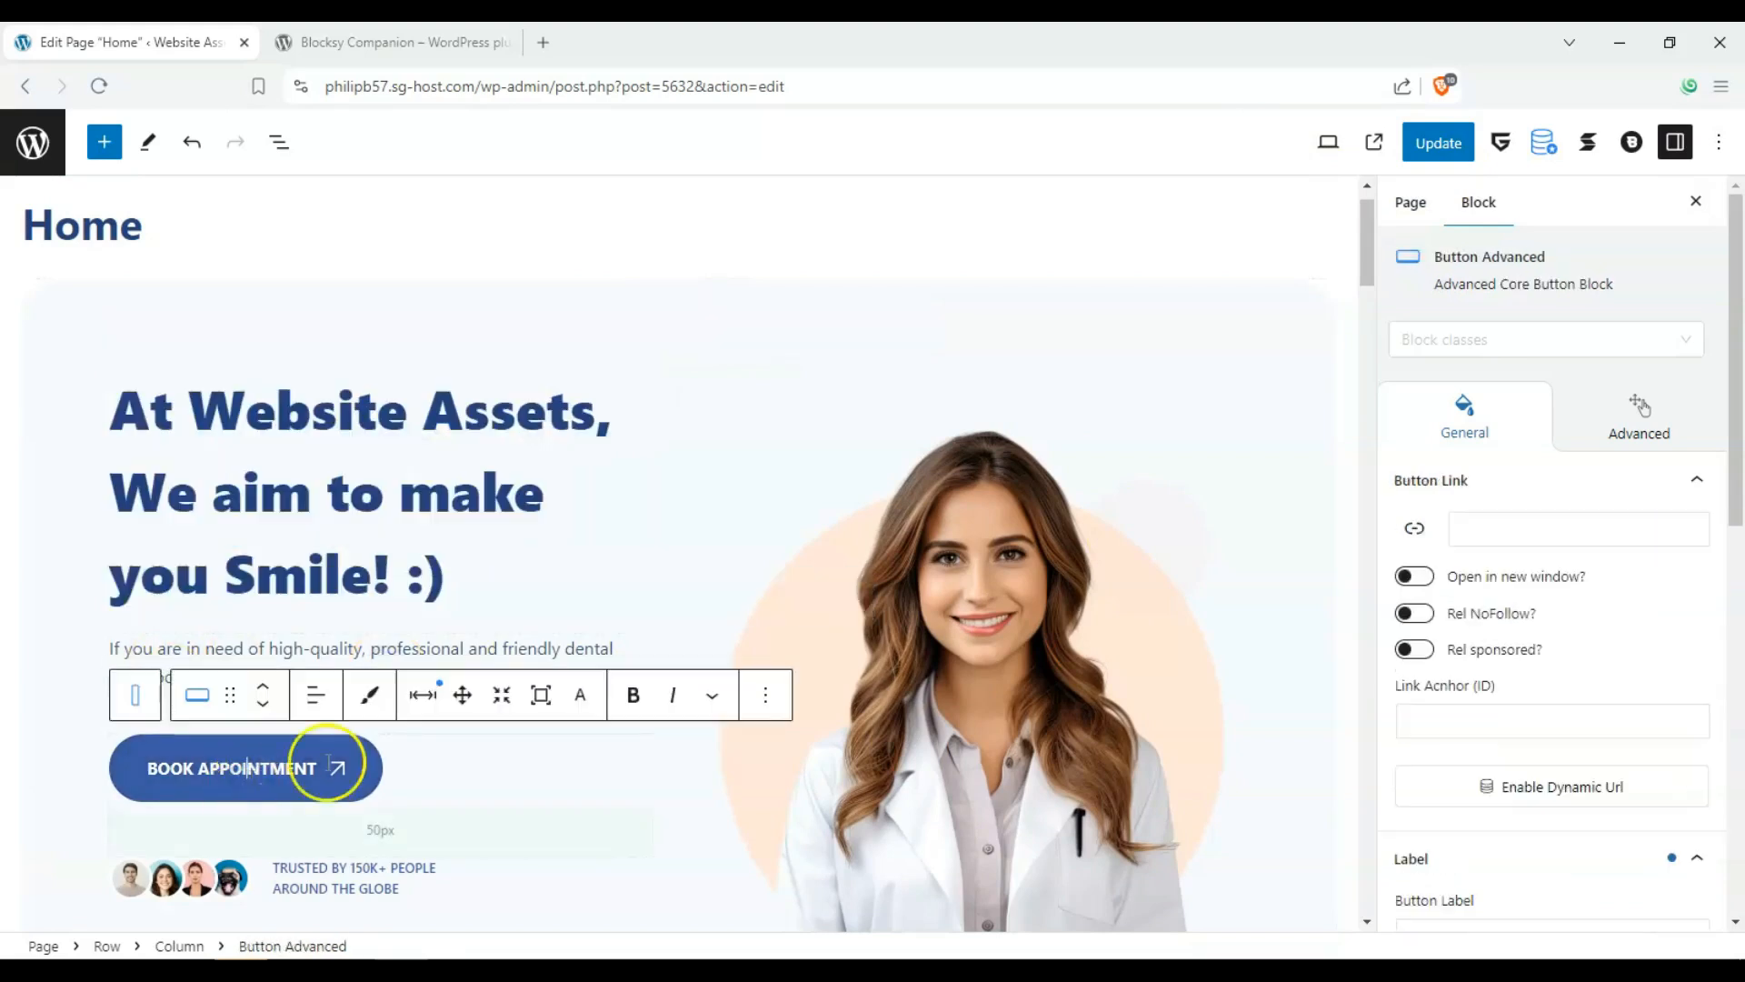
left_click(424, 696)
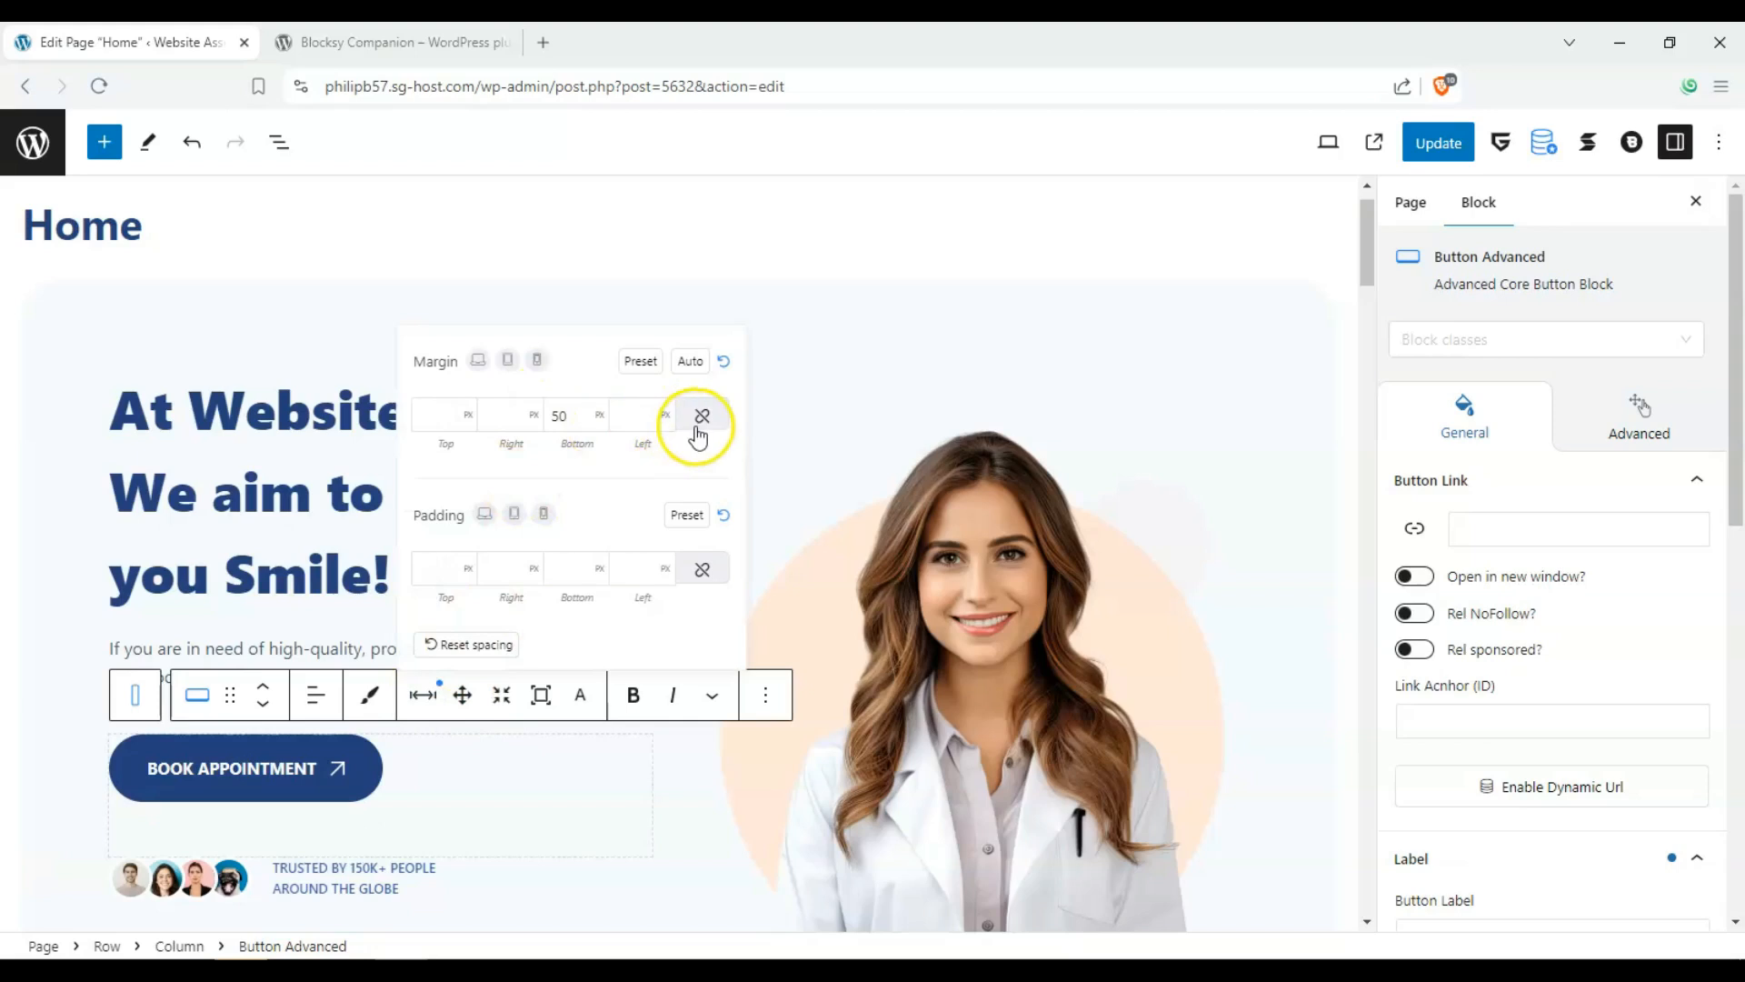
left_click(425, 696)
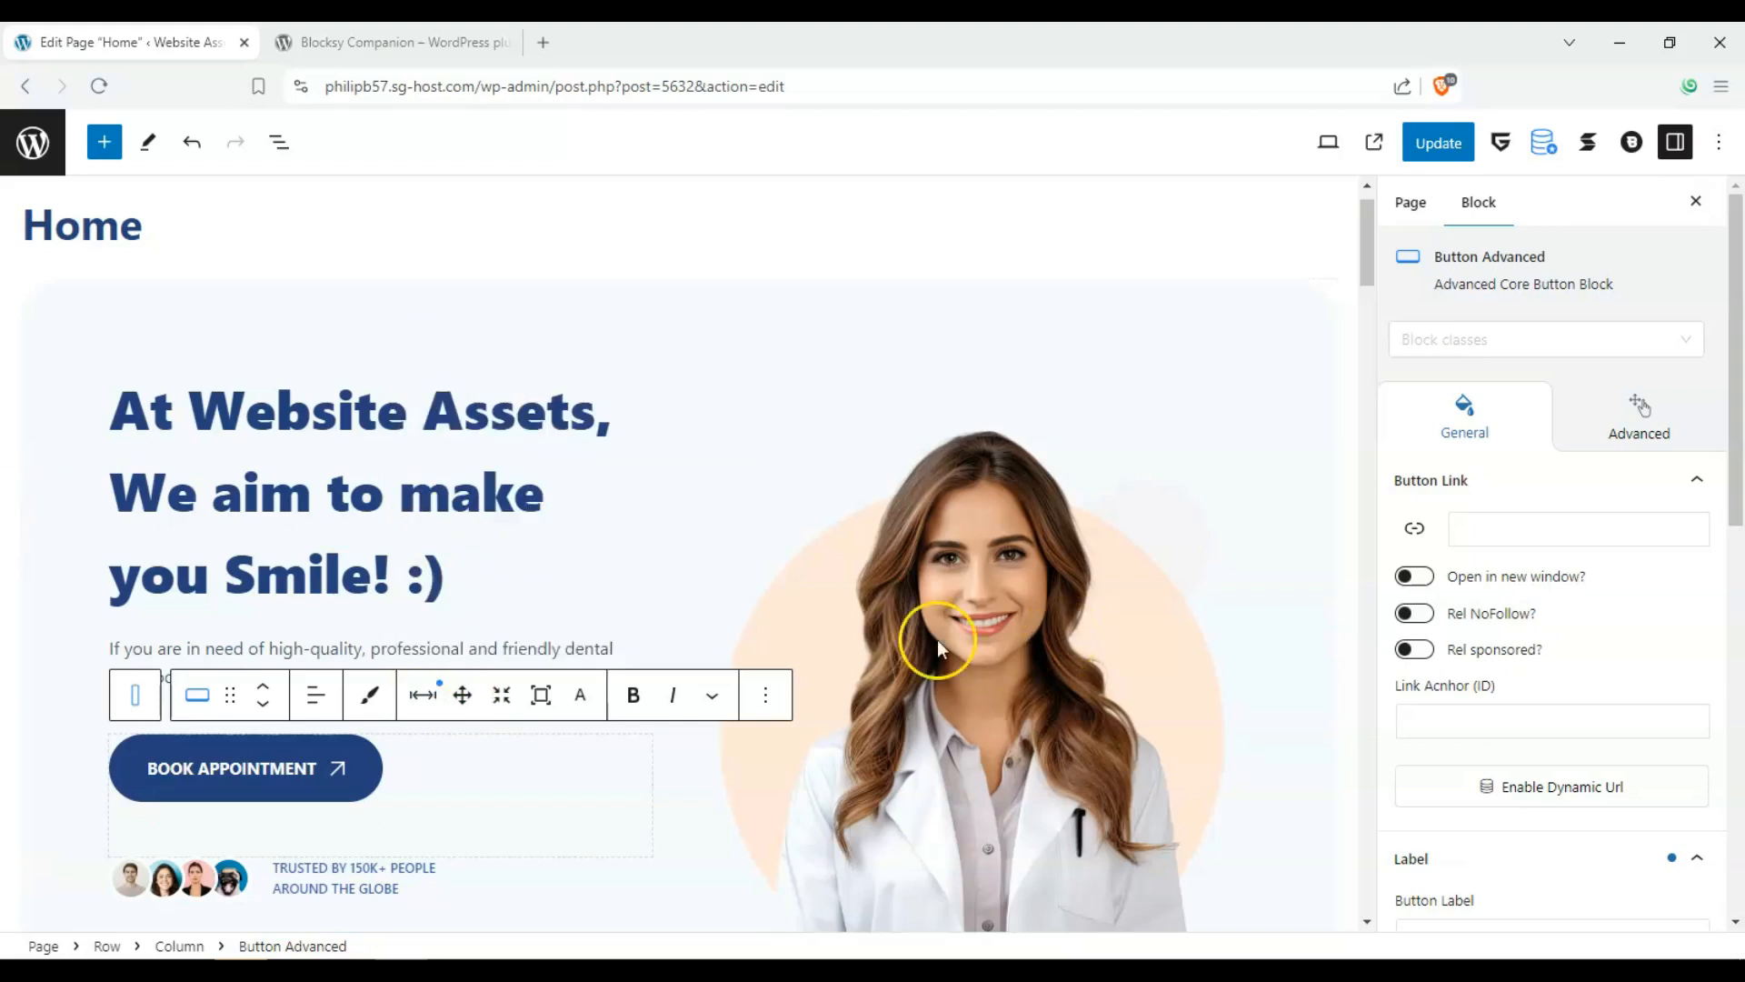
Look at the block settings of the hero heading and of the Welcome logo in the logo strip.
left_click(82, 491)
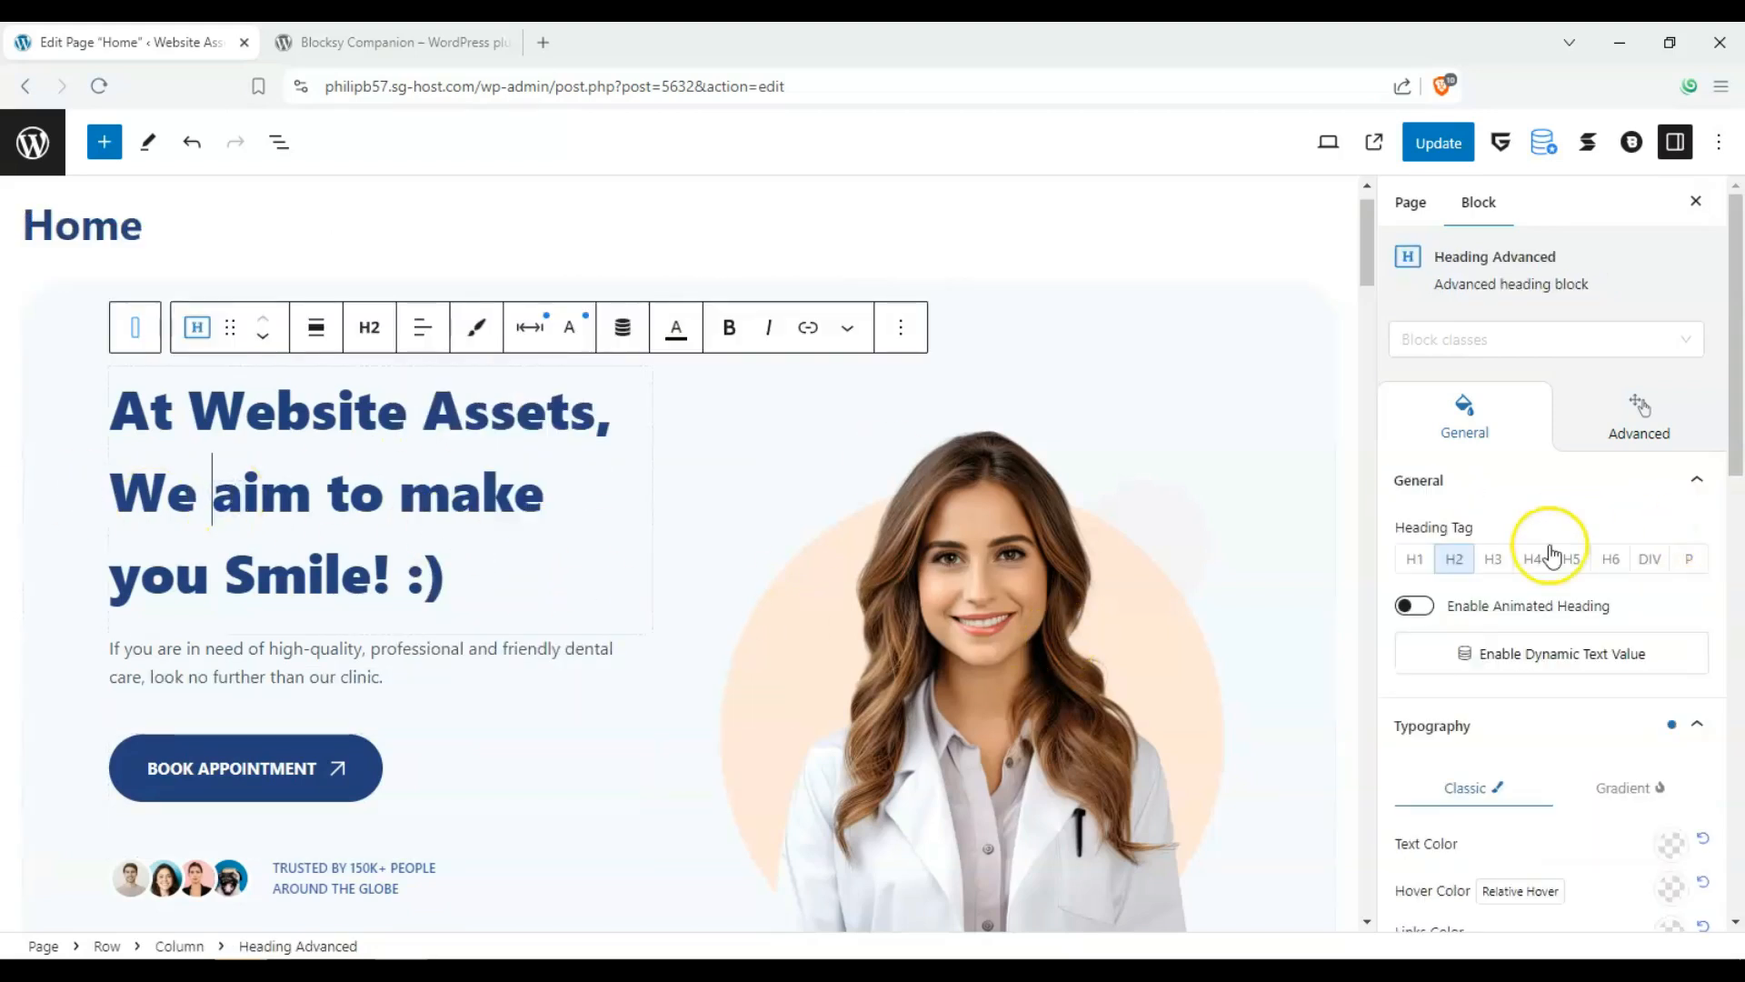
scroll(553, 573, "down", 6)
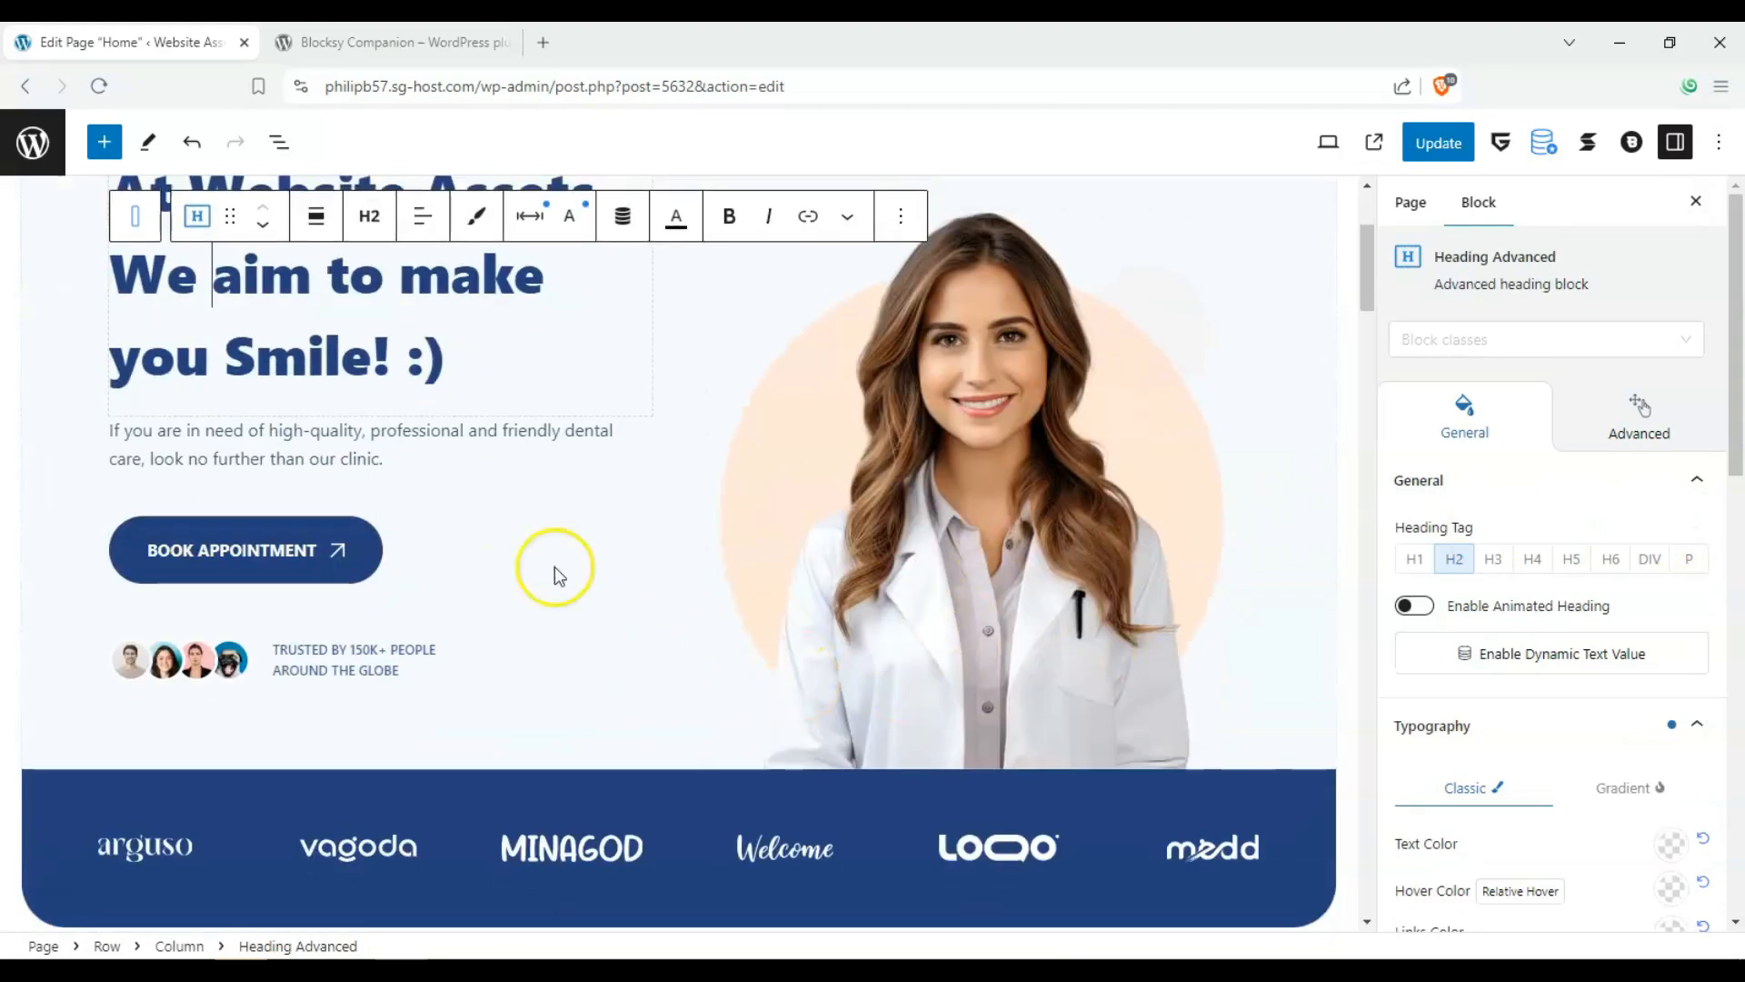
left_click(850, 499)
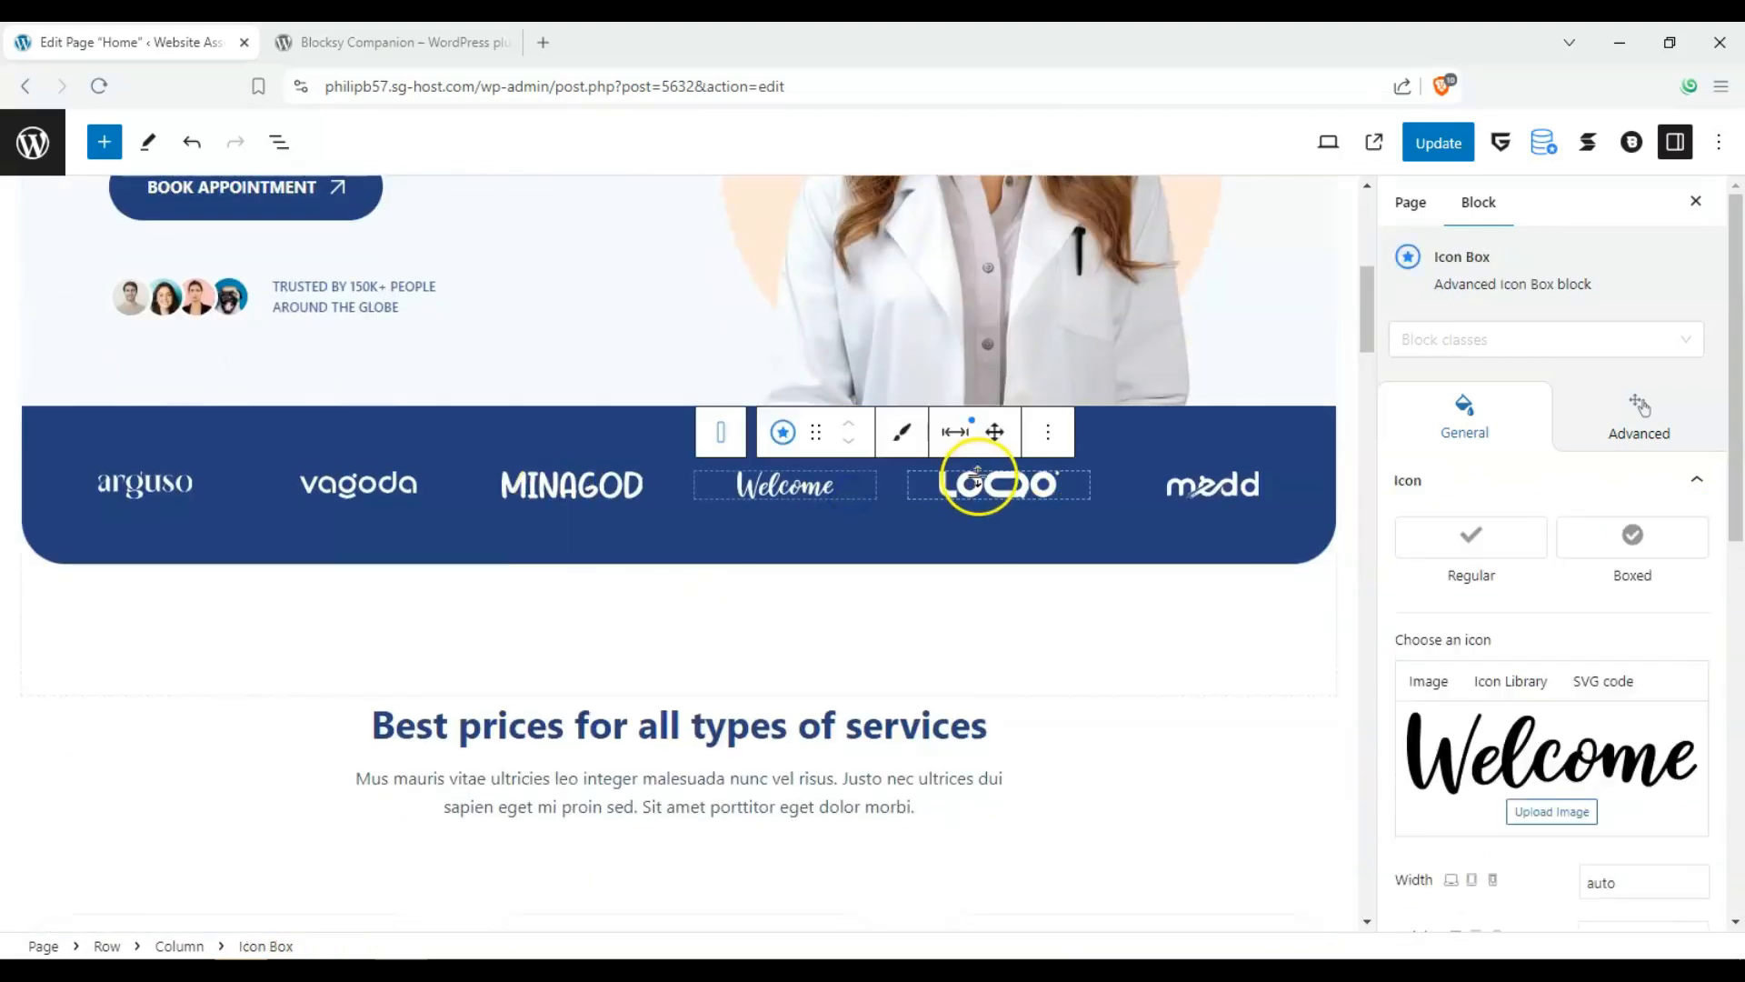
scroll(1264, 631, "up", 3)
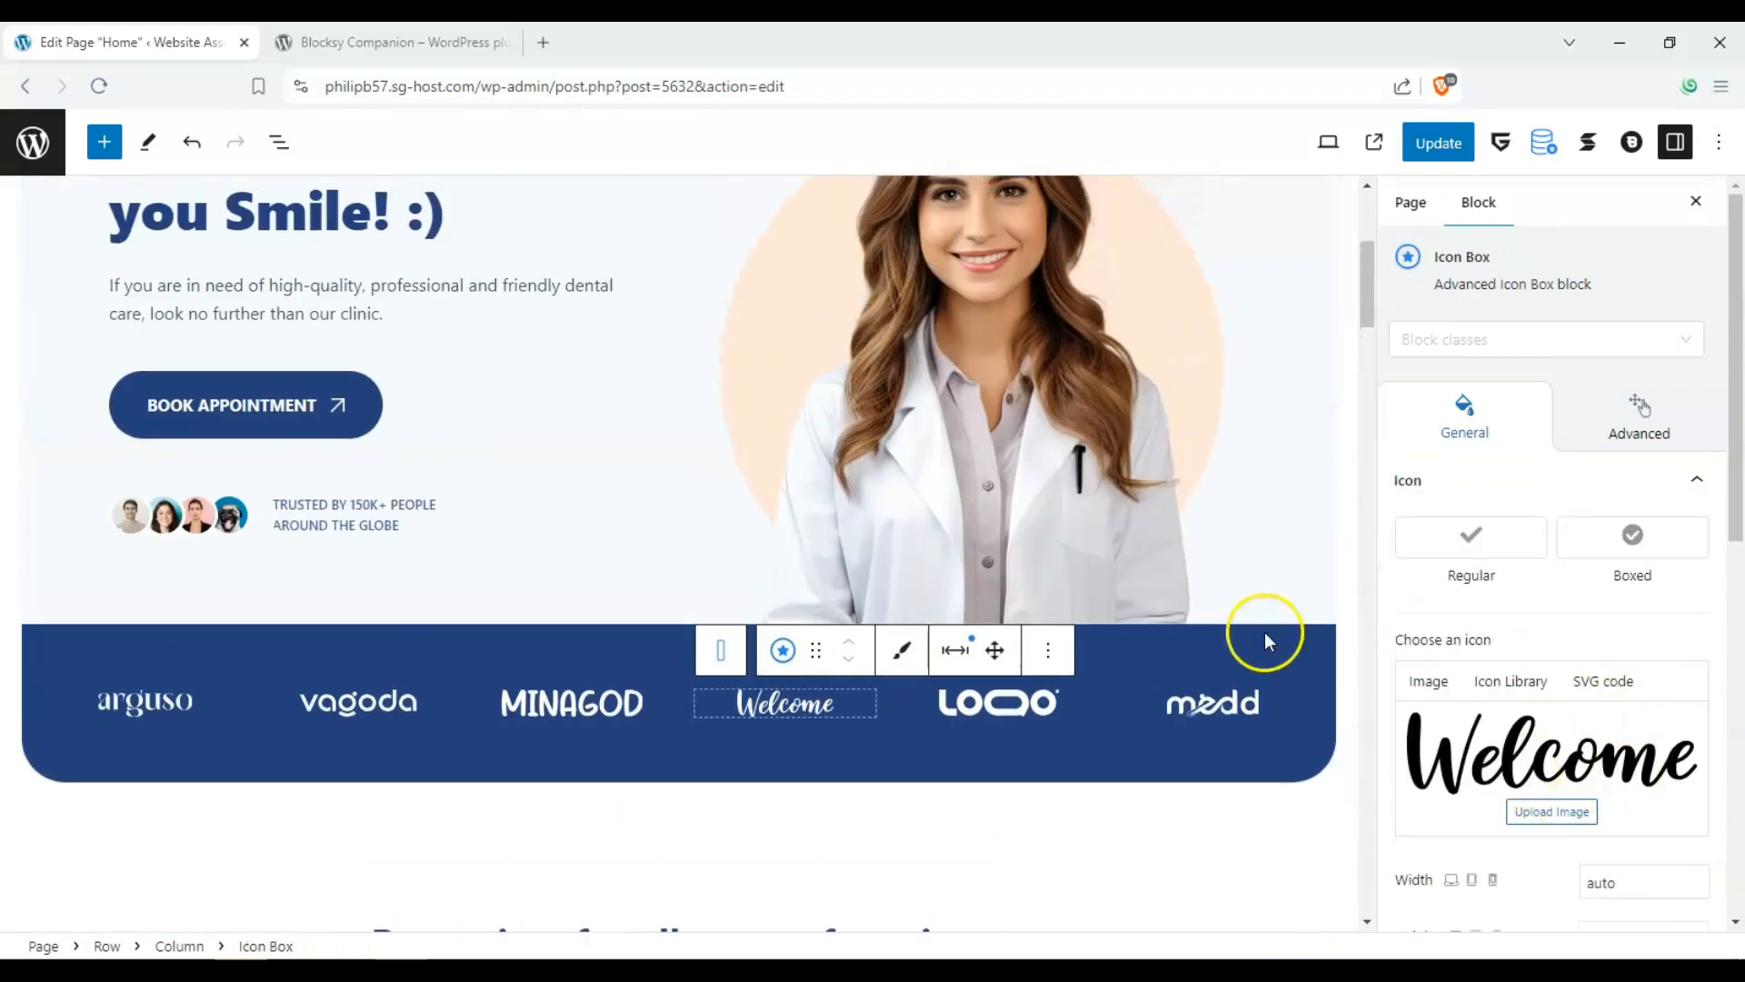
scroll(980, 597, "up", 2)
Enable the dynamic image value option on the hero portrait and open the media library for that image.
left_click(792, 404)
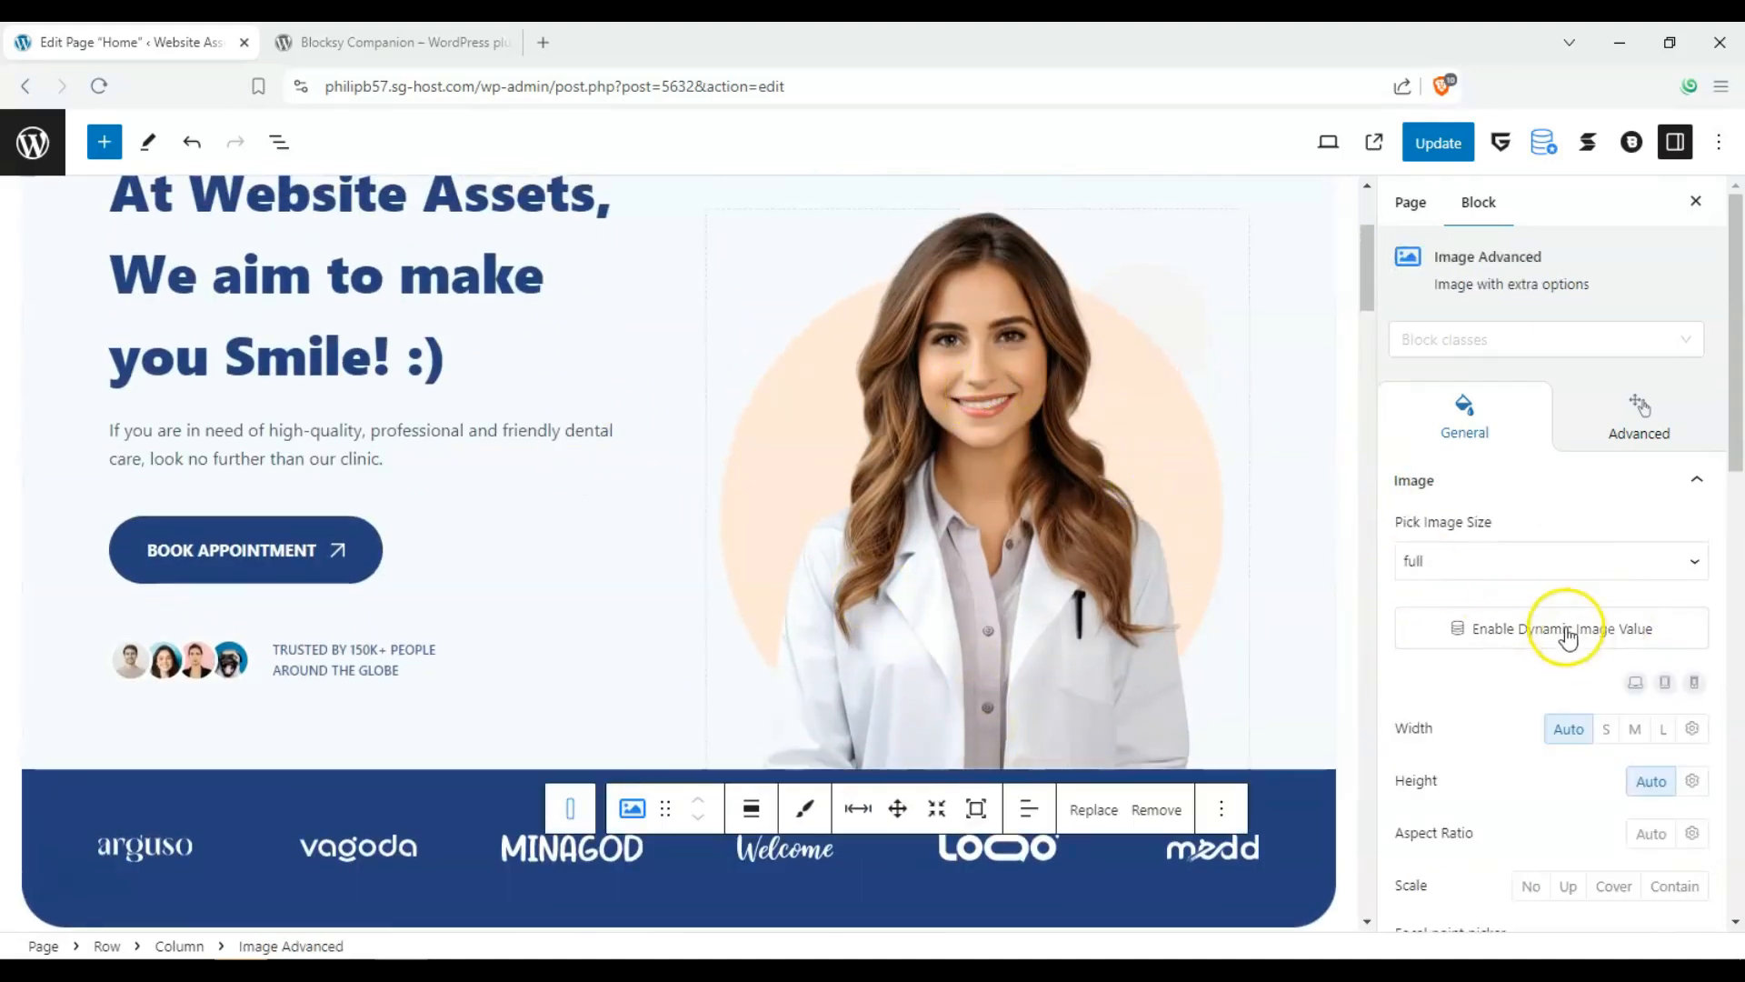
left_click(1609, 637)
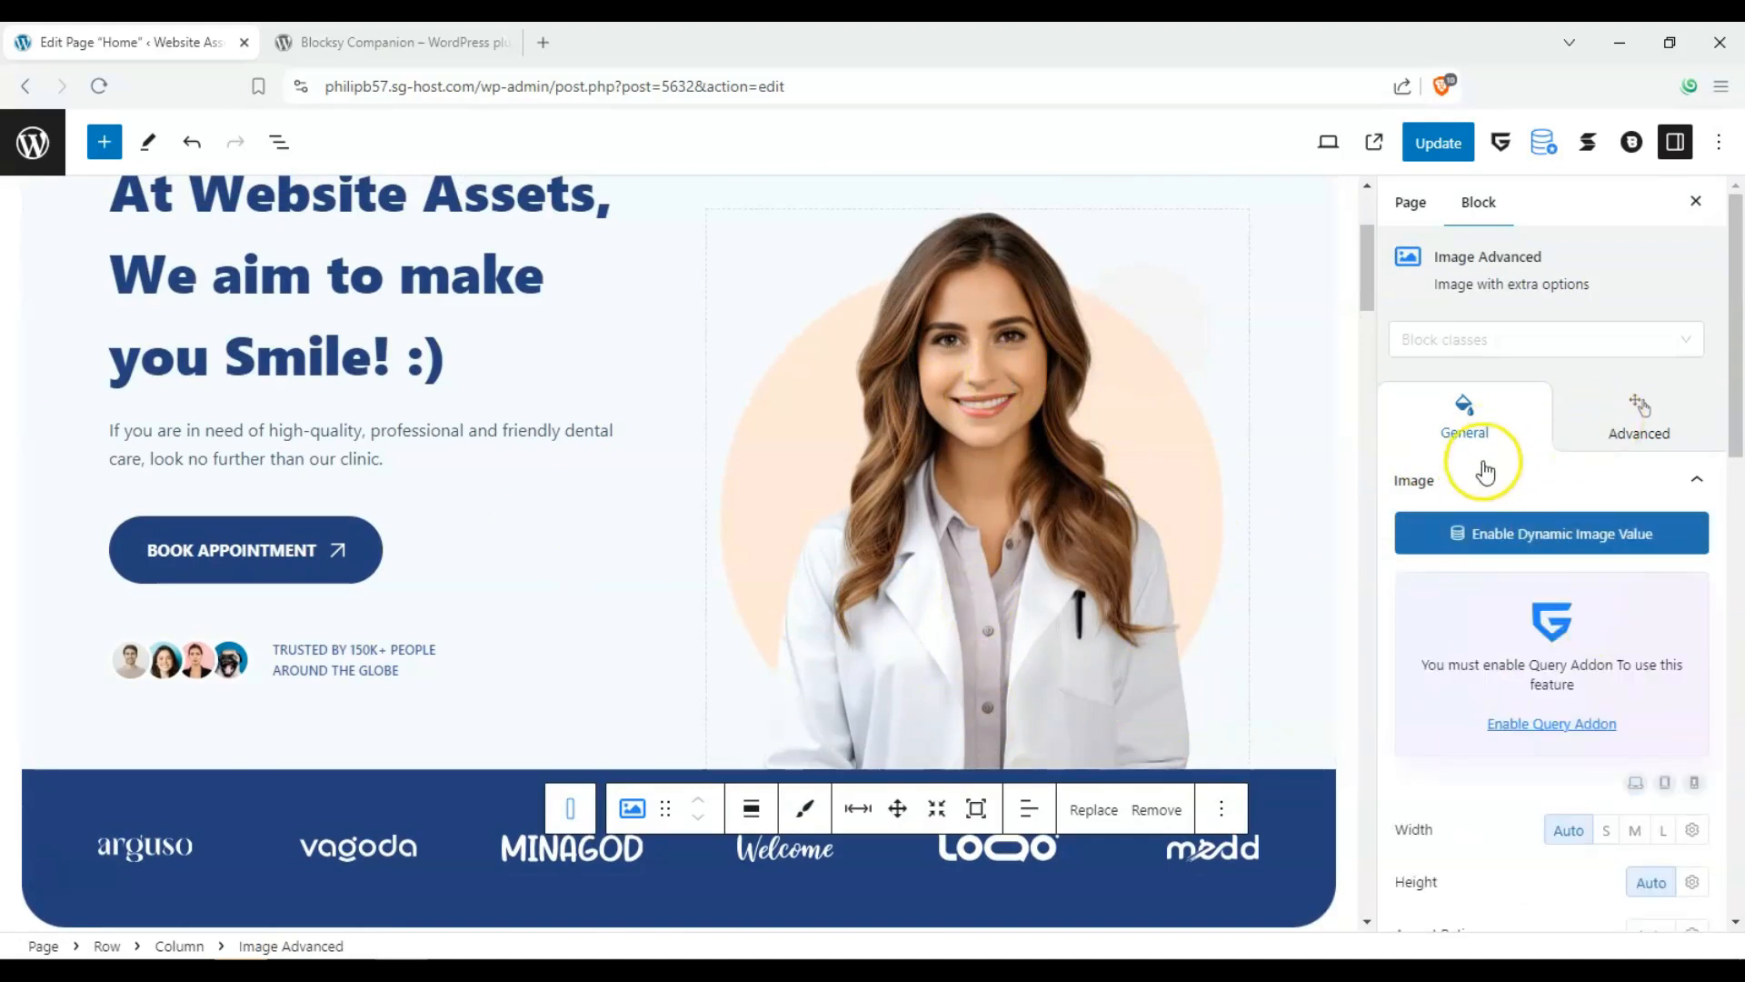
scroll(1491, 545, "down", 7)
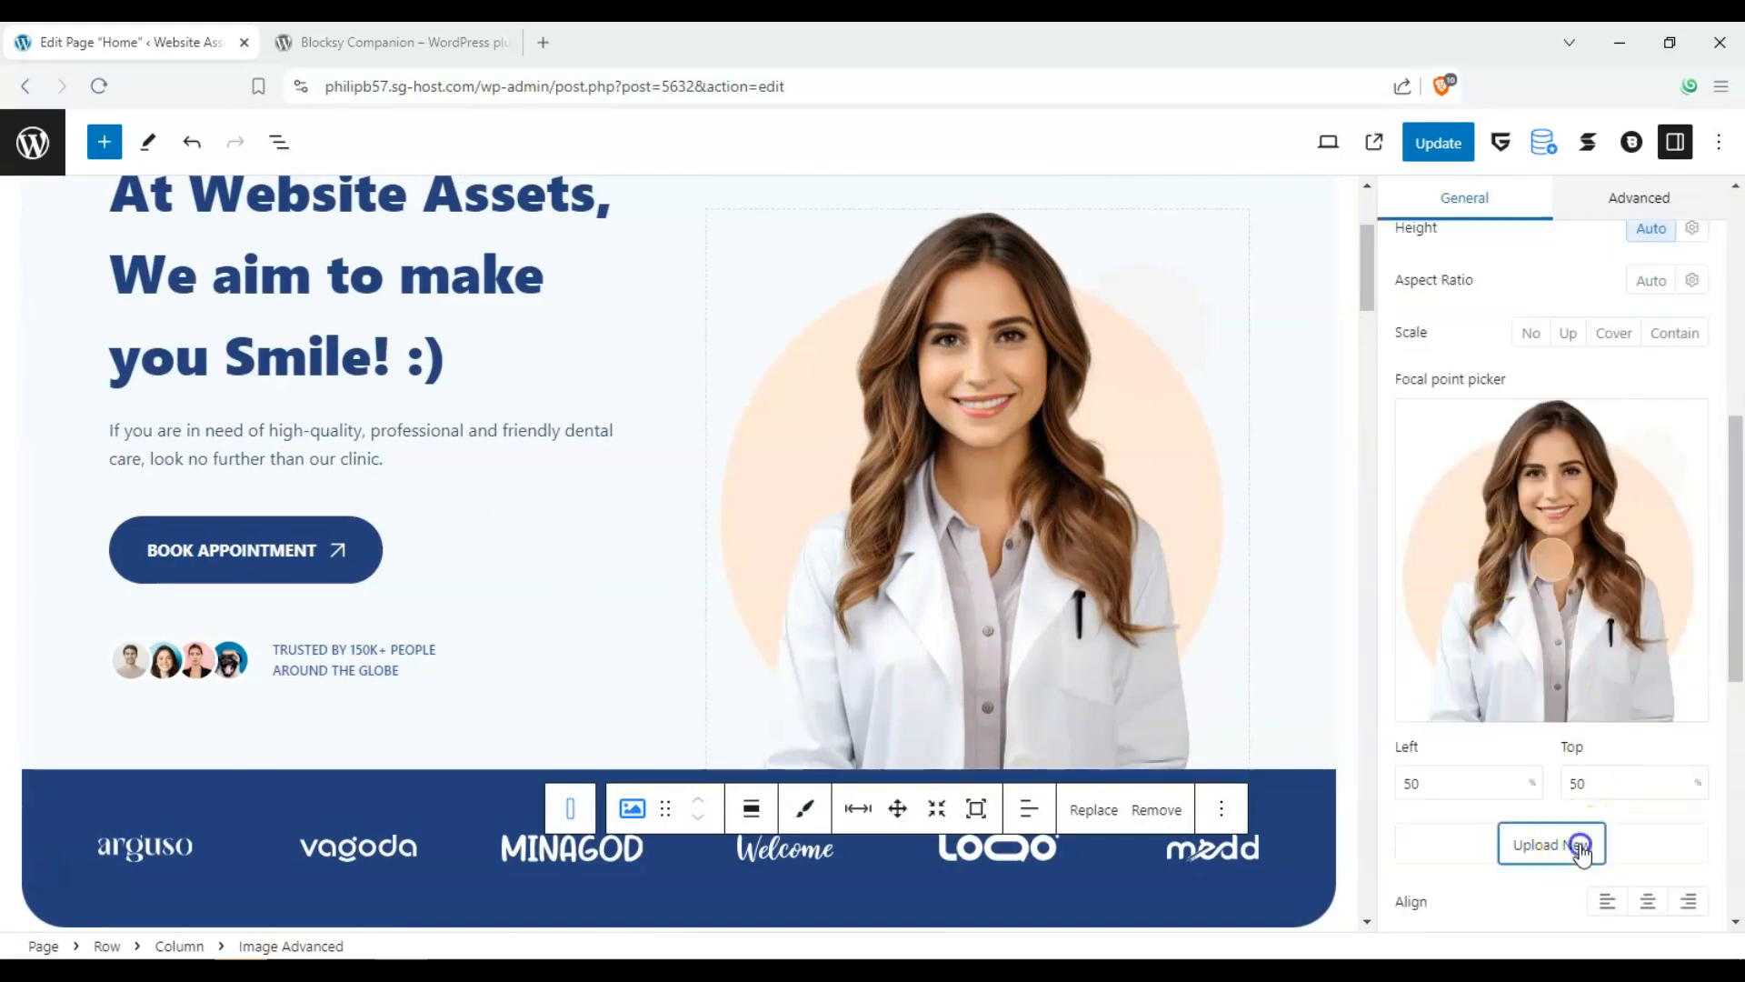
left_click(1579, 842)
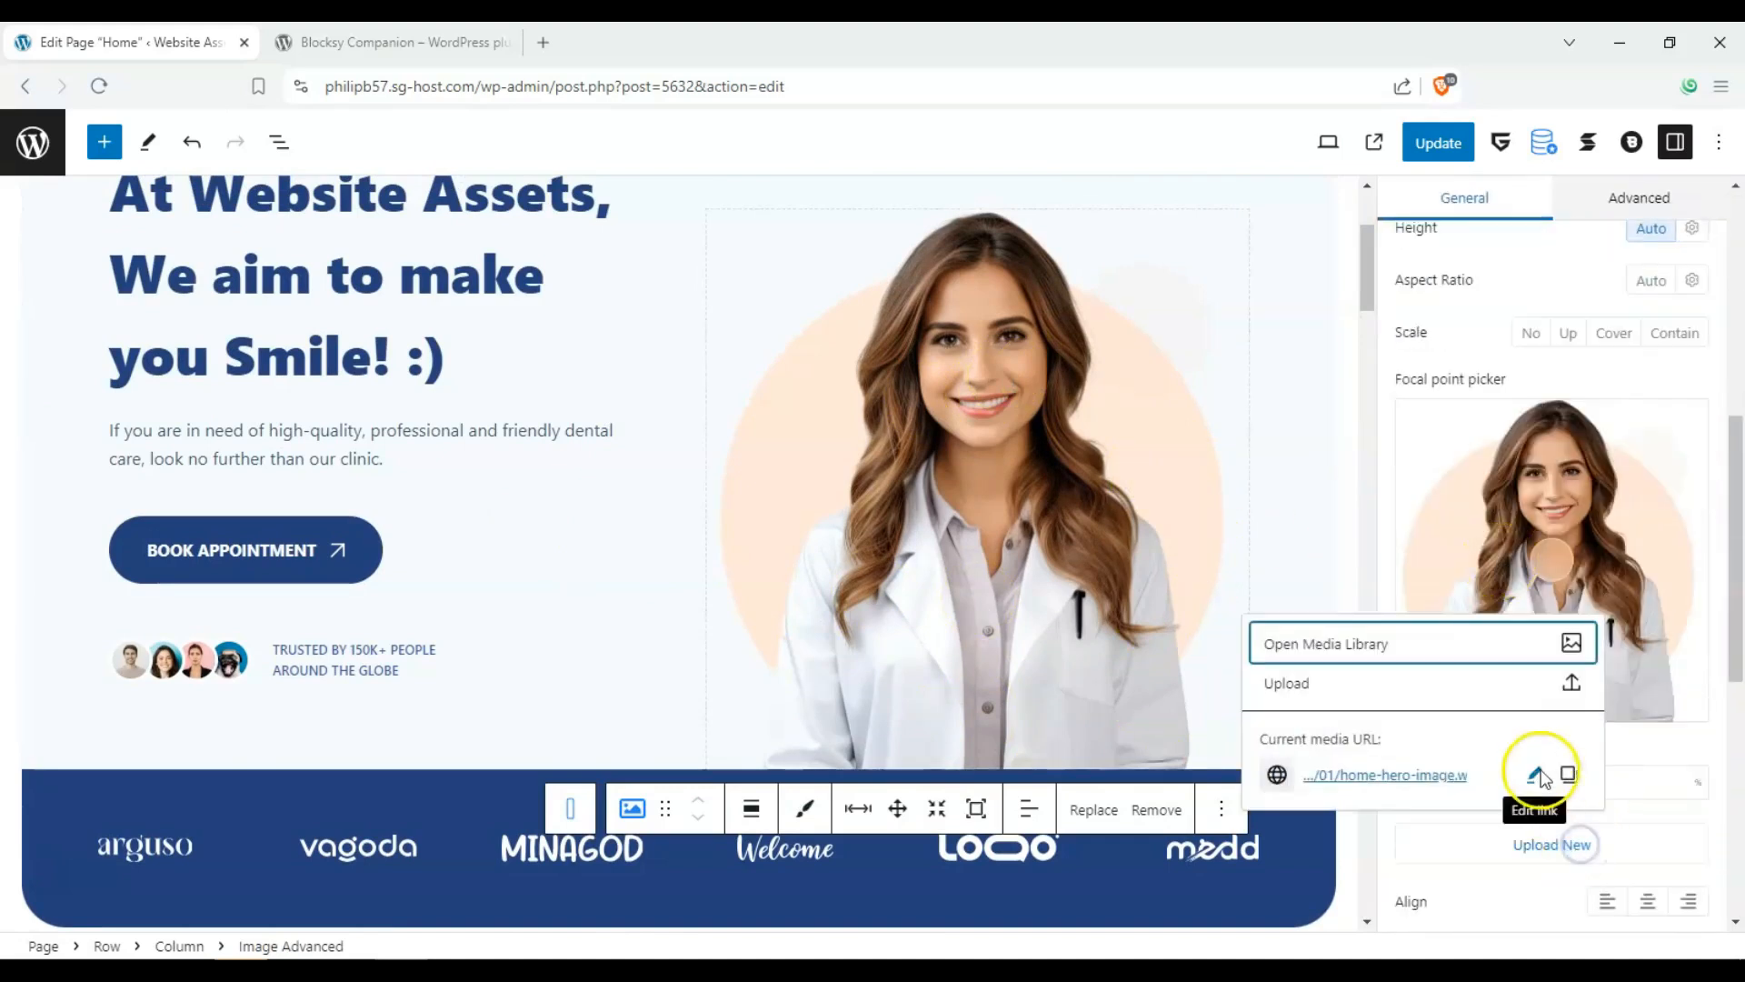
left_click(1490, 647)
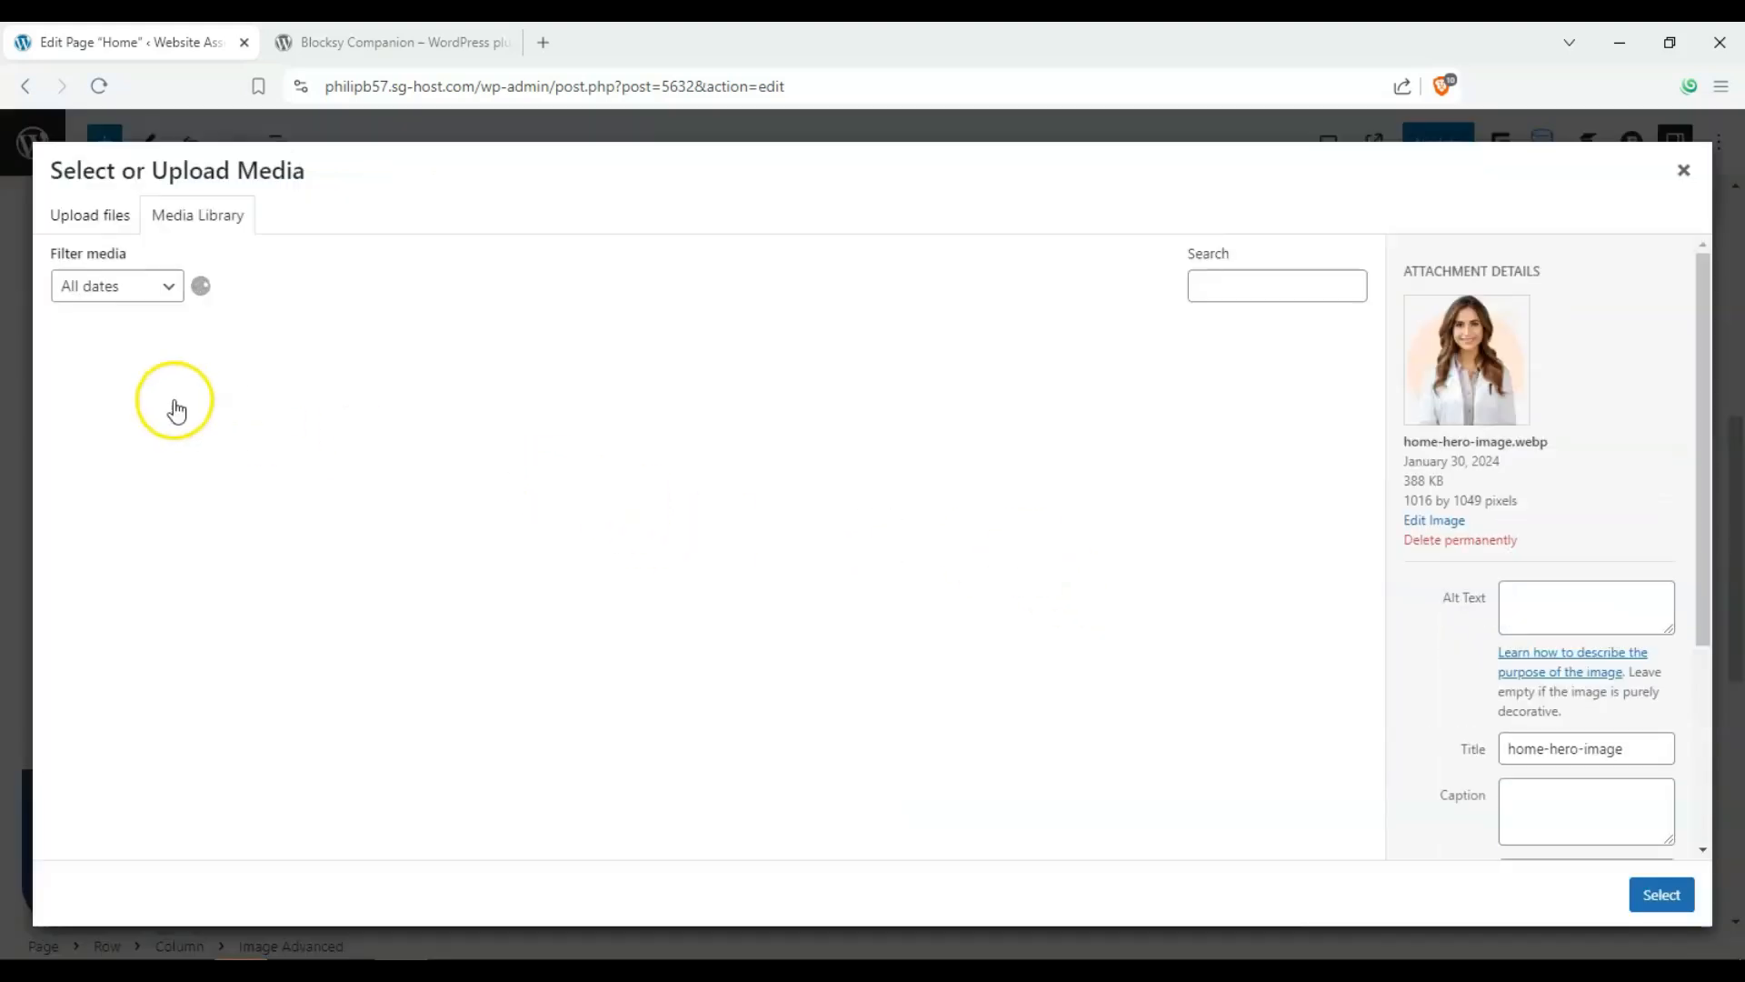
Browse the media library and replace the hero portrait with the pug photo on the blue background.
scroll(374, 450, "down", 10)
scroll(368, 452, "down", 5)
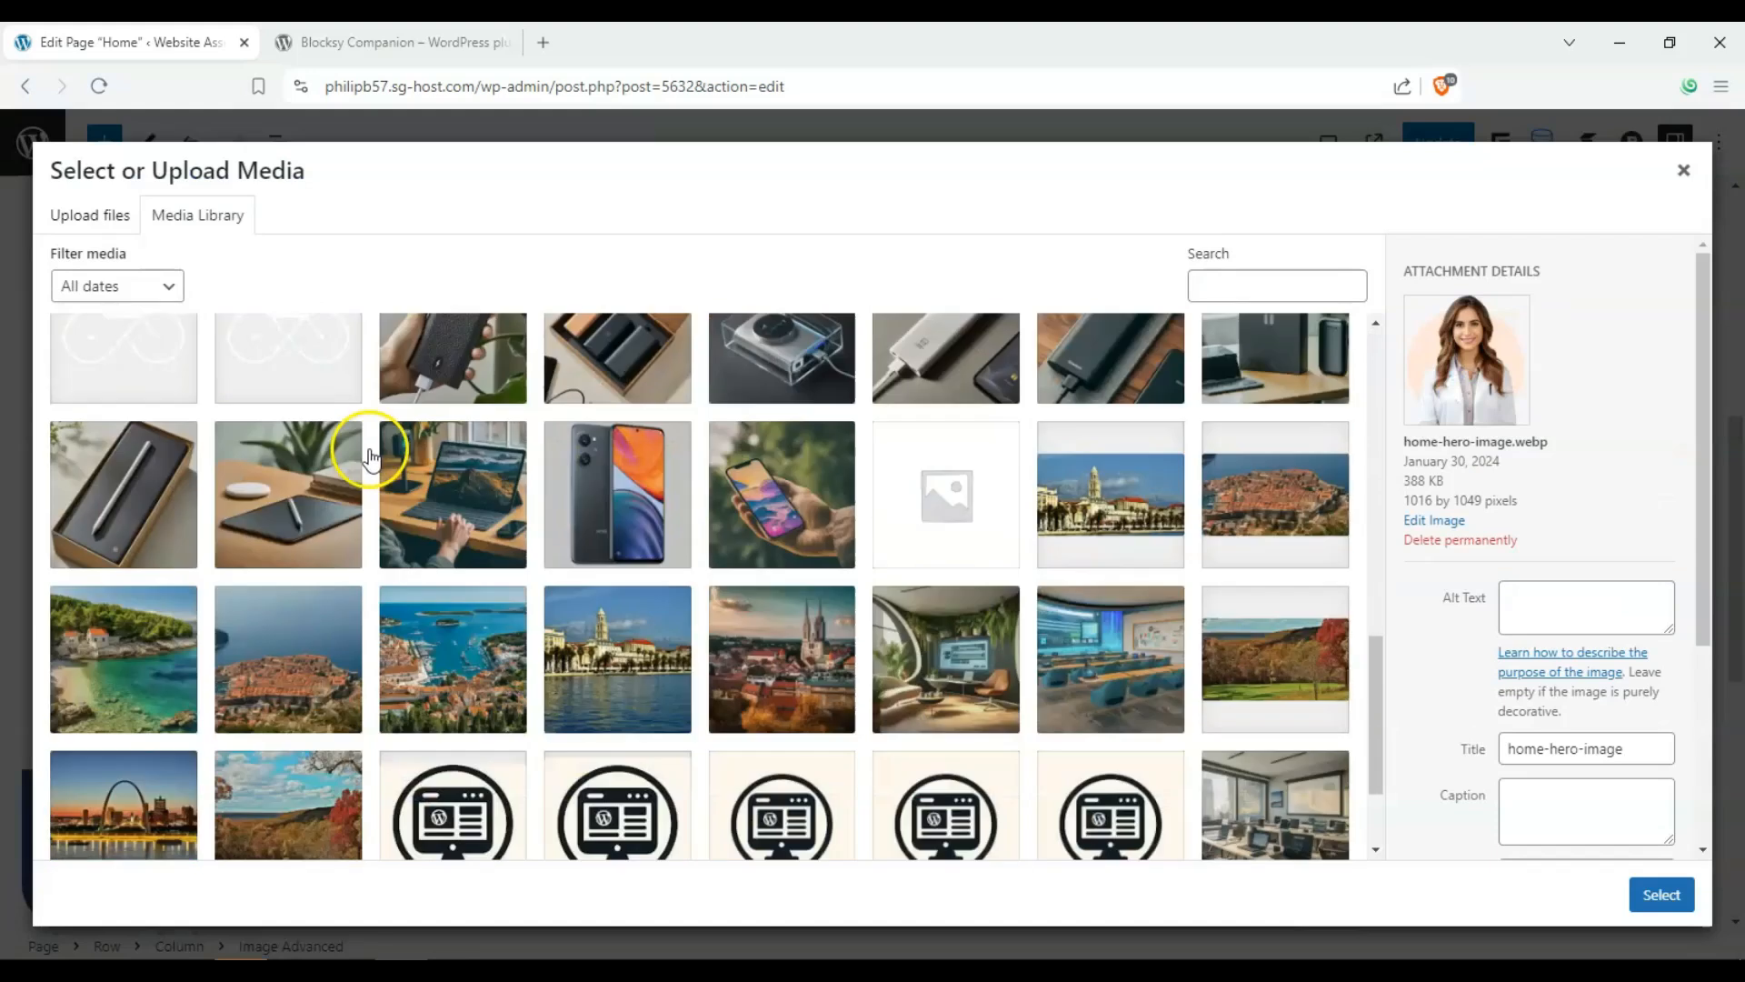
left_click(691, 830)
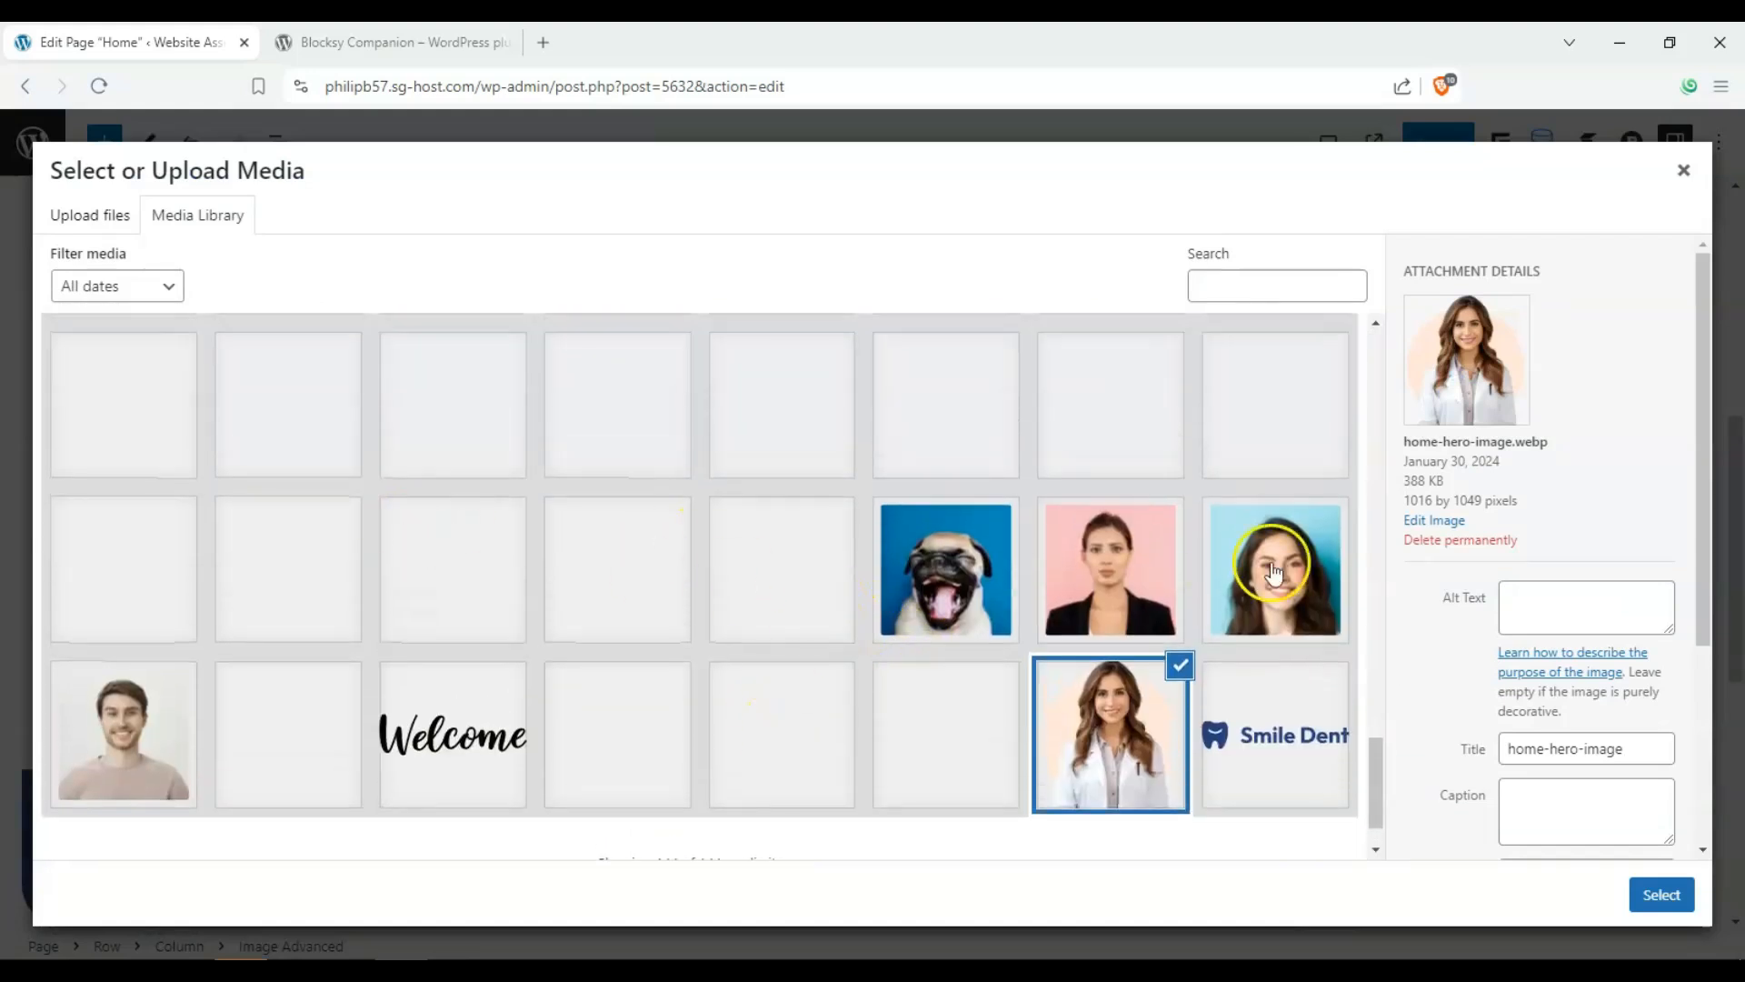
scroll(445, 532, "up", 5)
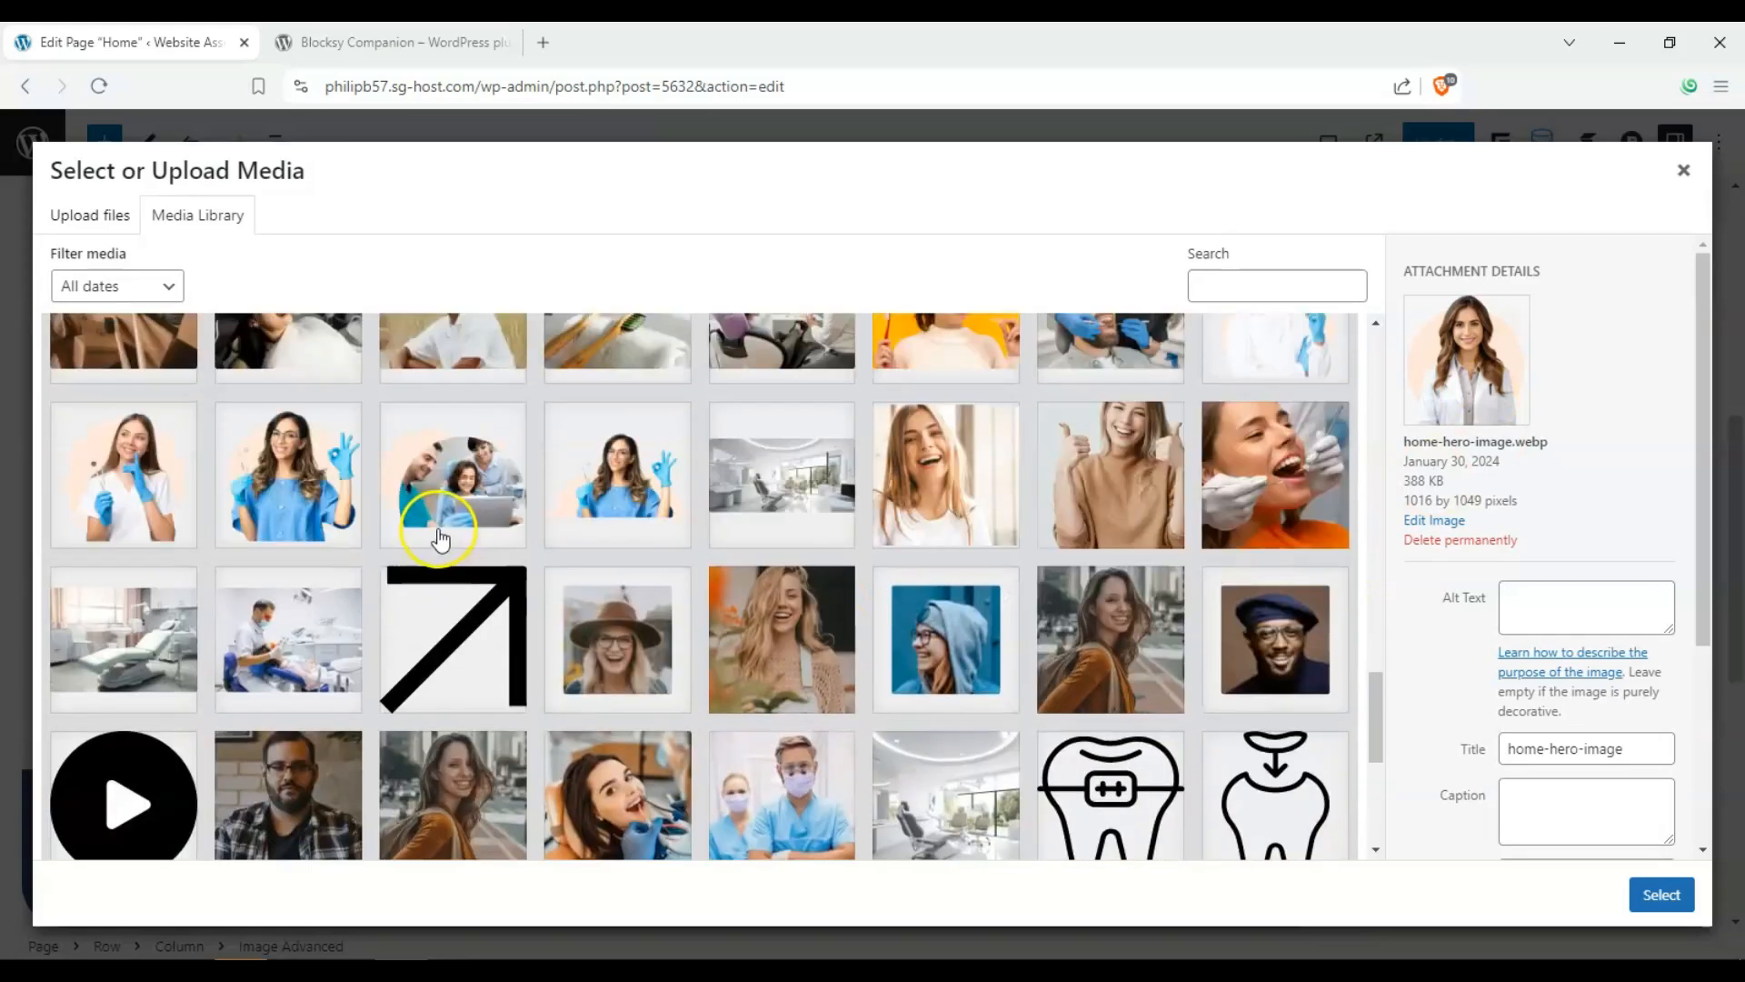
scroll(440, 536, "up", 10)
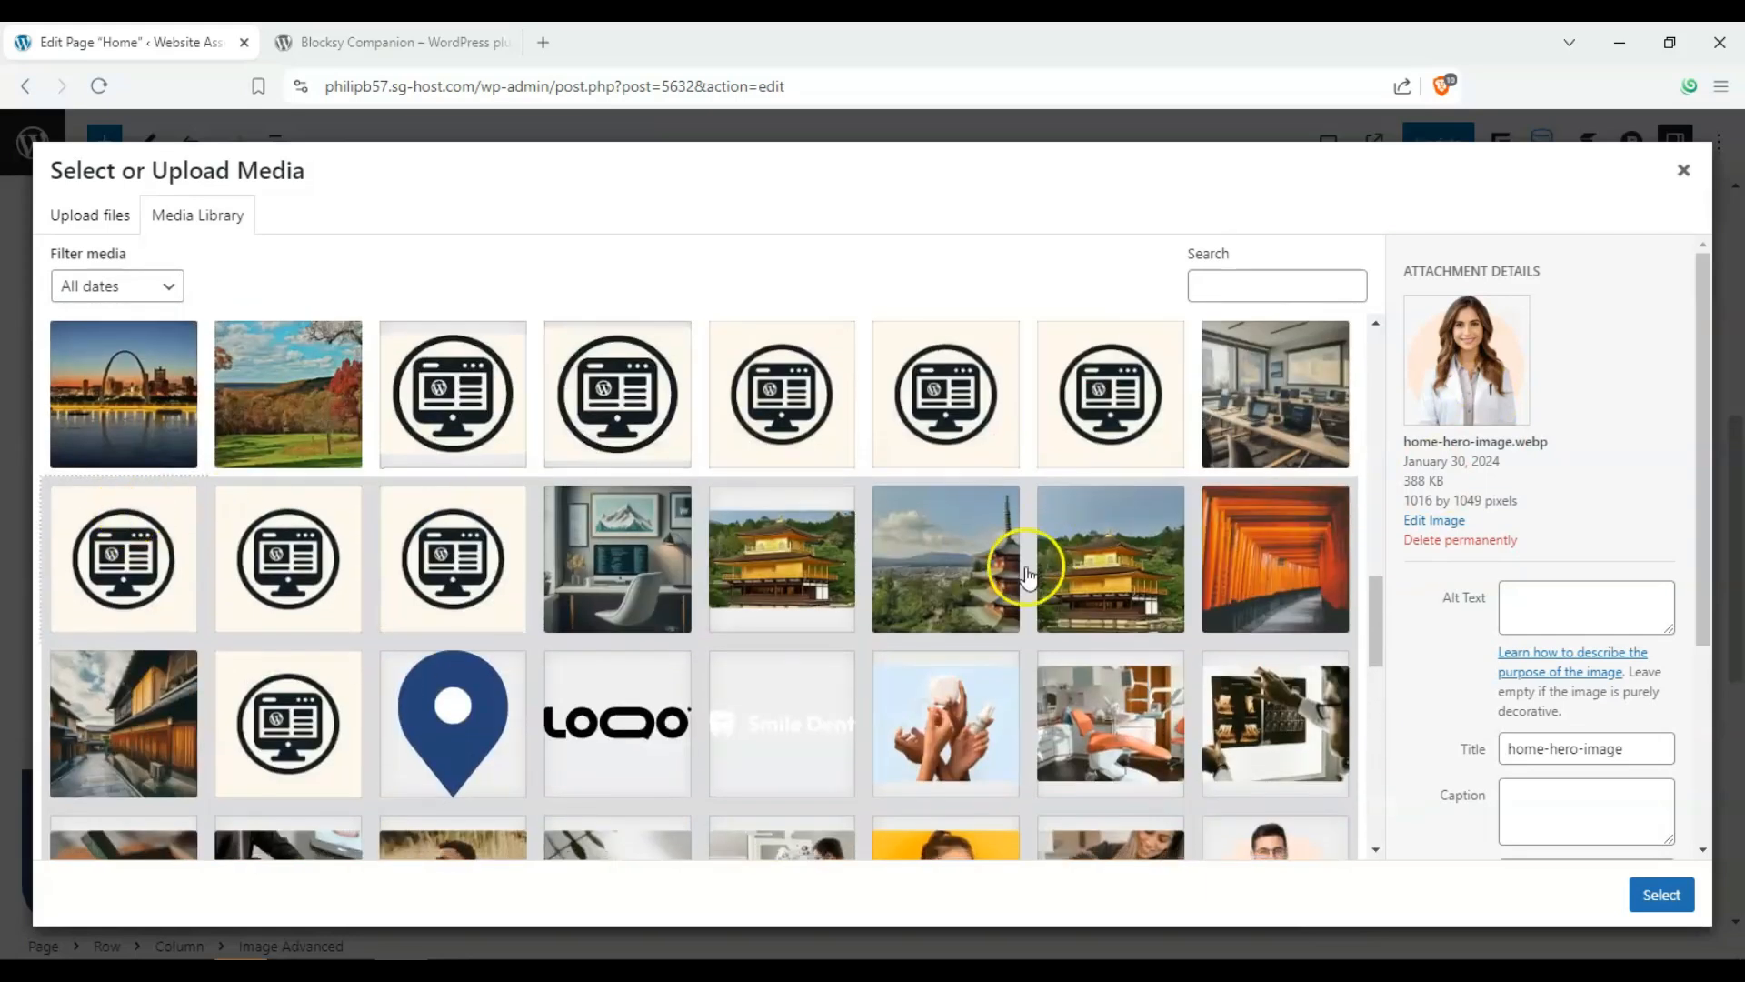
scroll(863, 496, "down", 15)
scroll(961, 563, "up", 1)
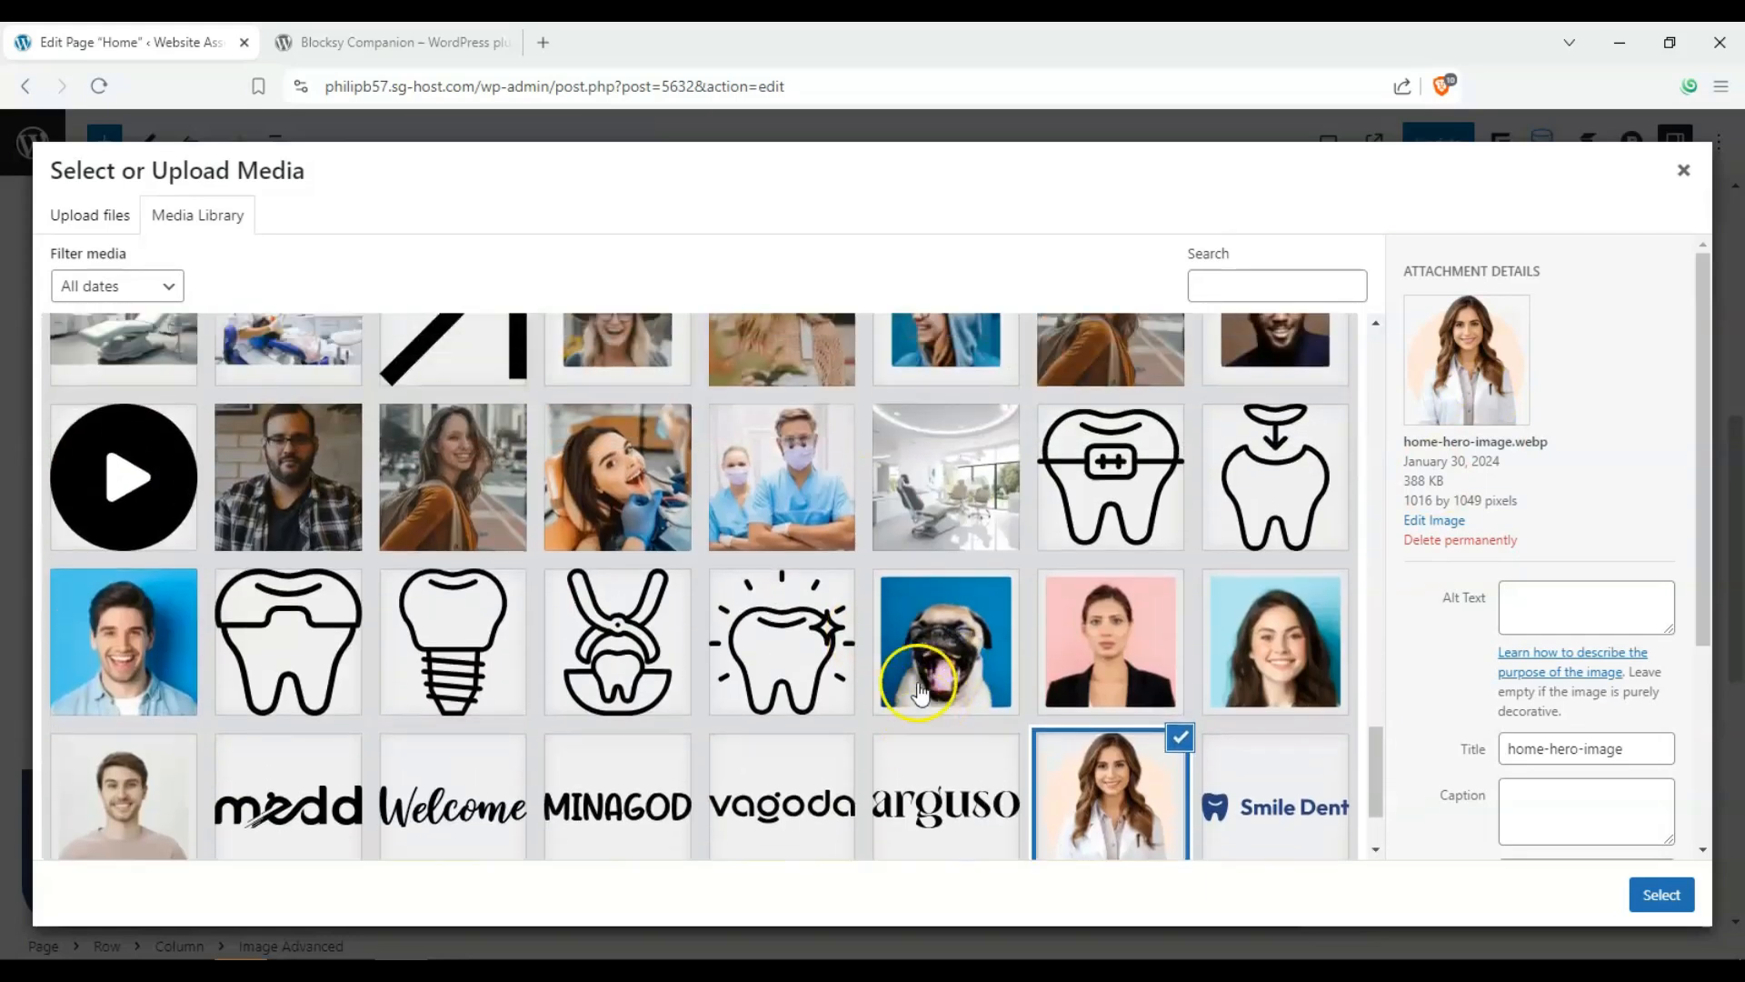
left_click(950, 650)
left_click(1677, 900)
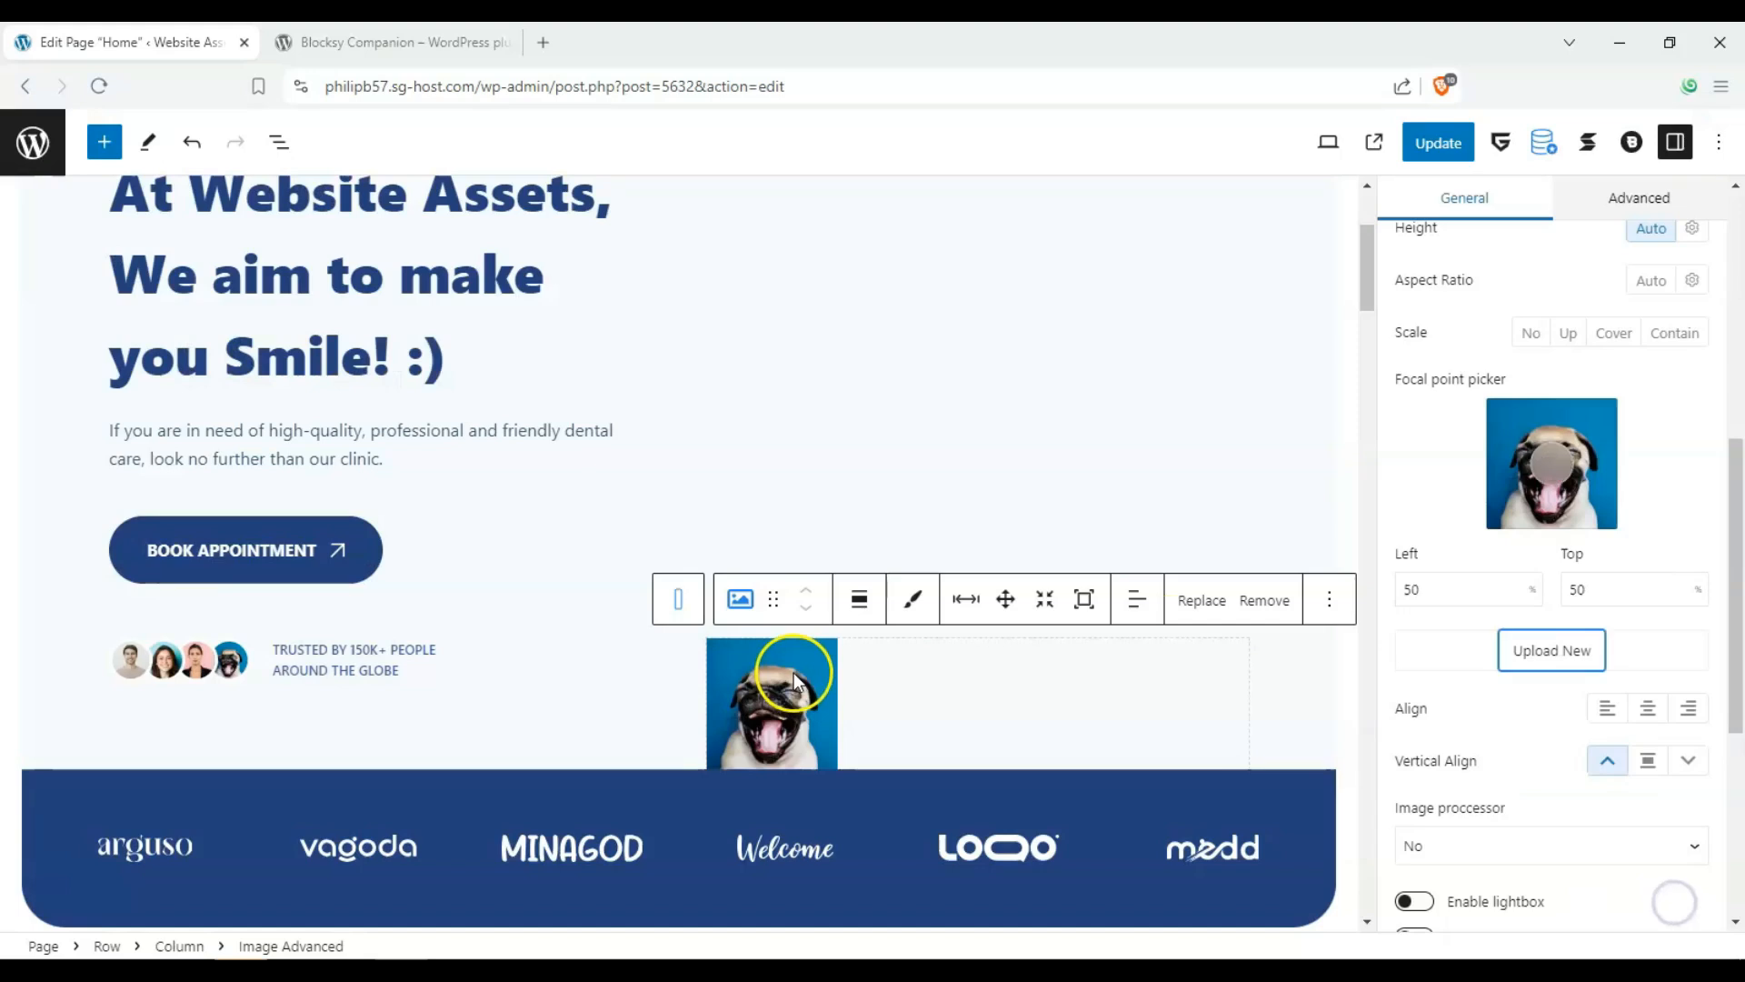
Reposition the pug image to the upper part of its column, level with the hero heading.
left_click(1005, 599)
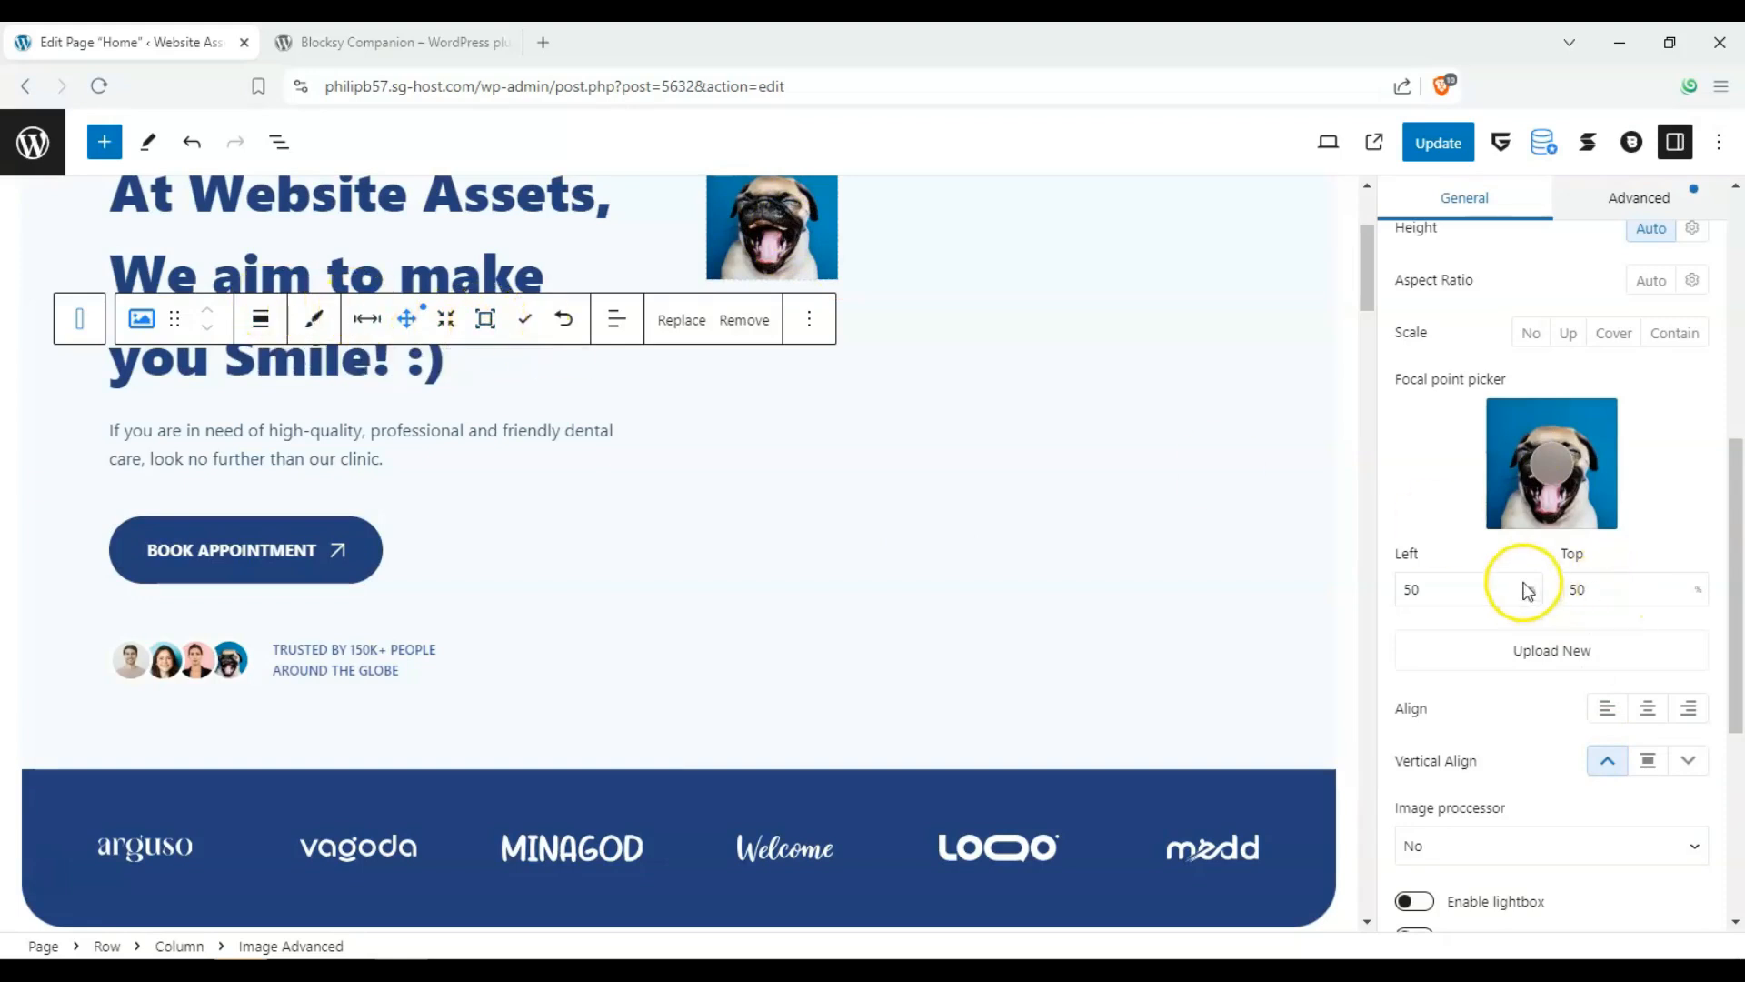
scroll(1237, 675, "down", 4)
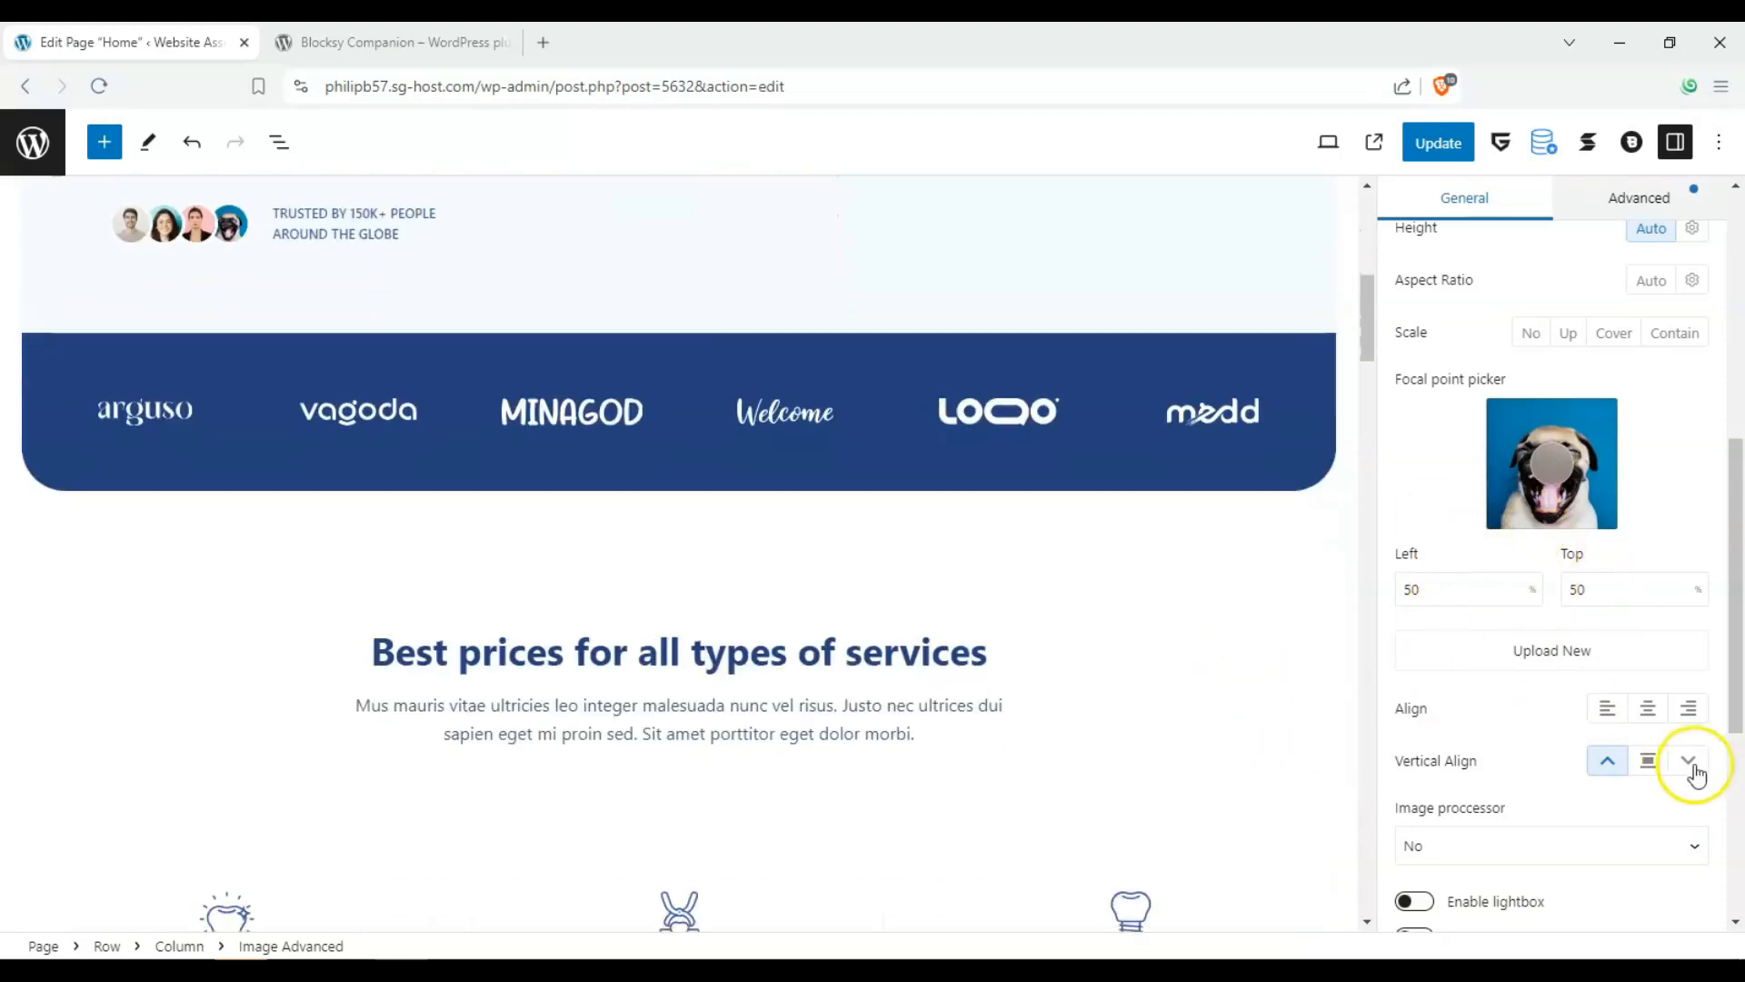
scroll(1318, 654, "up", 3)
scroll(1536, 707, "up", 1)
scroll(1242, 652, "up", 4)
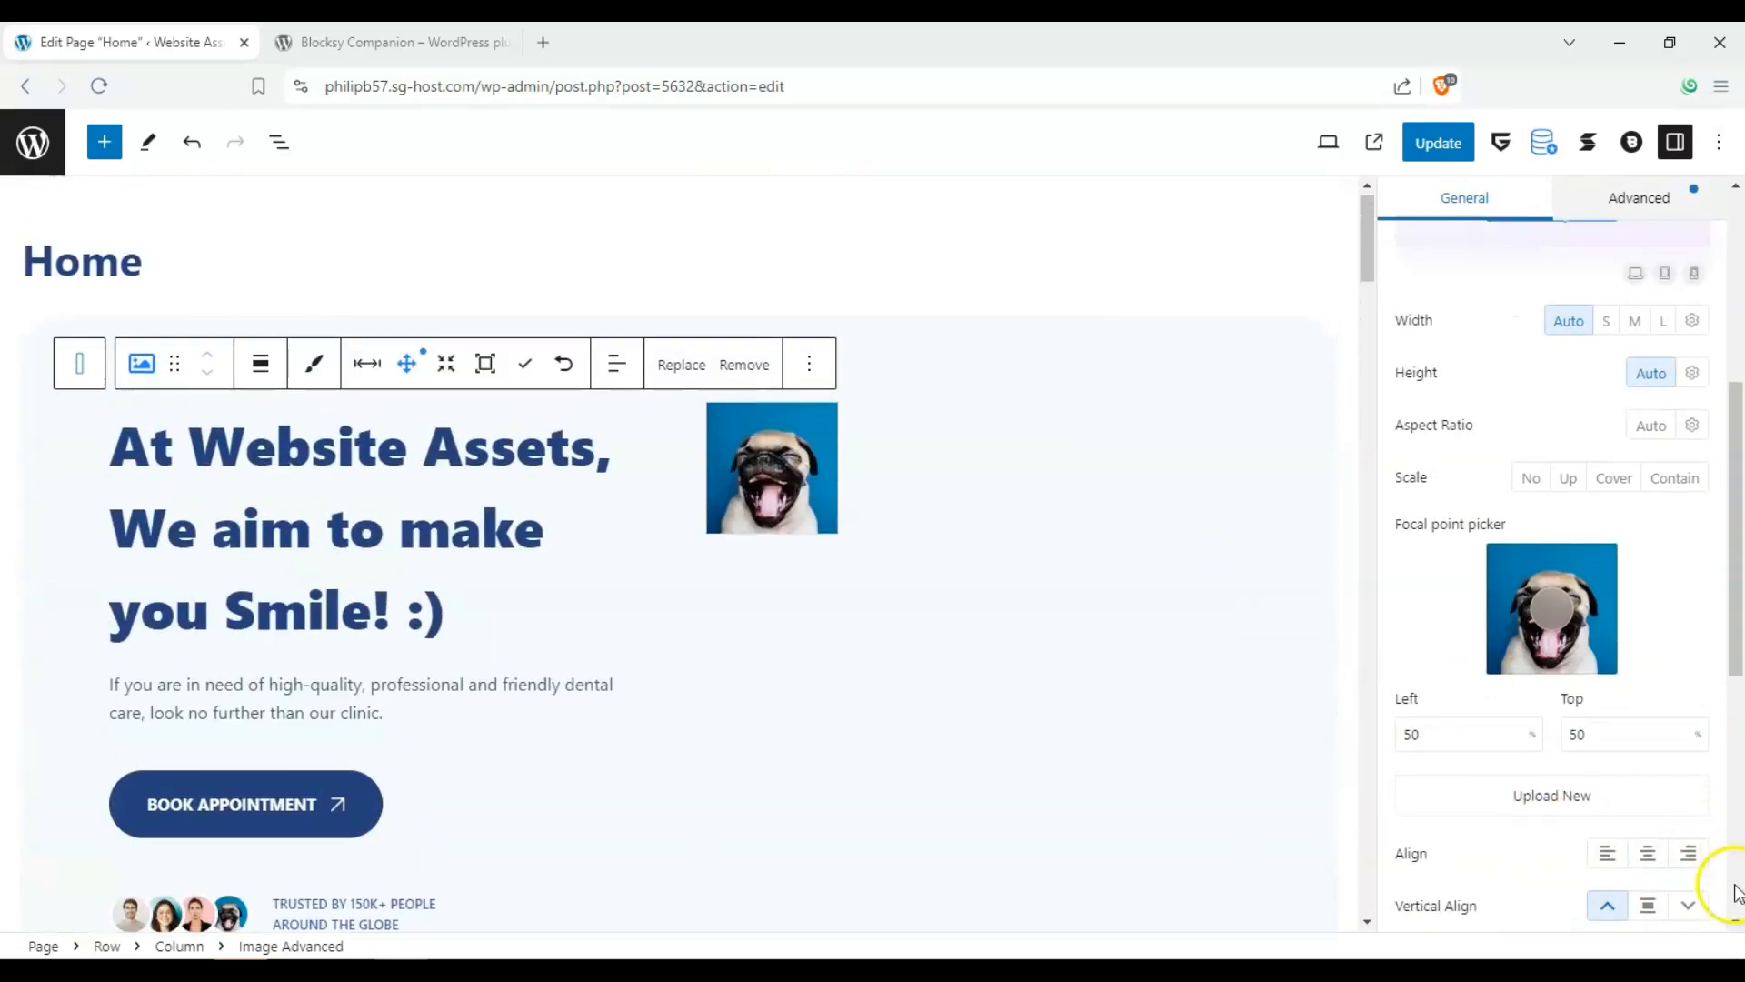
Set the pug image's vertical alignment to middle and its focal point to about 51% left and 35% top.
left_click(1651, 907)
left_click(1554, 590)
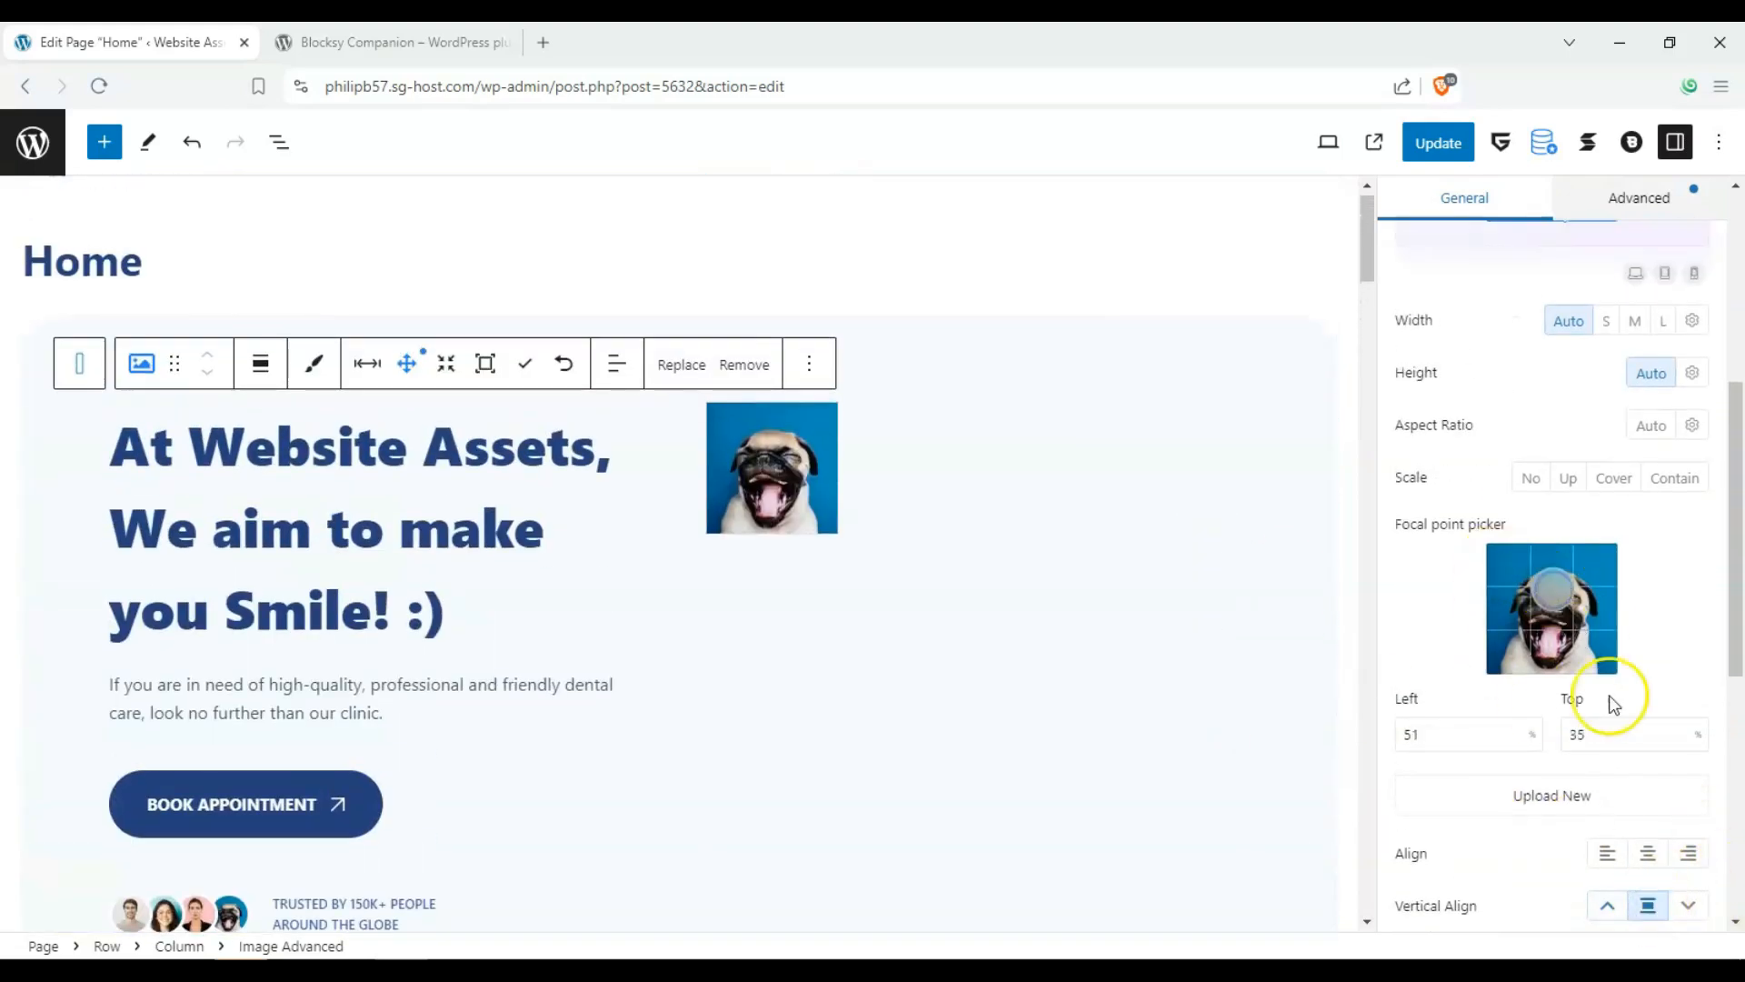
scroll(1278, 499, "up", 1)
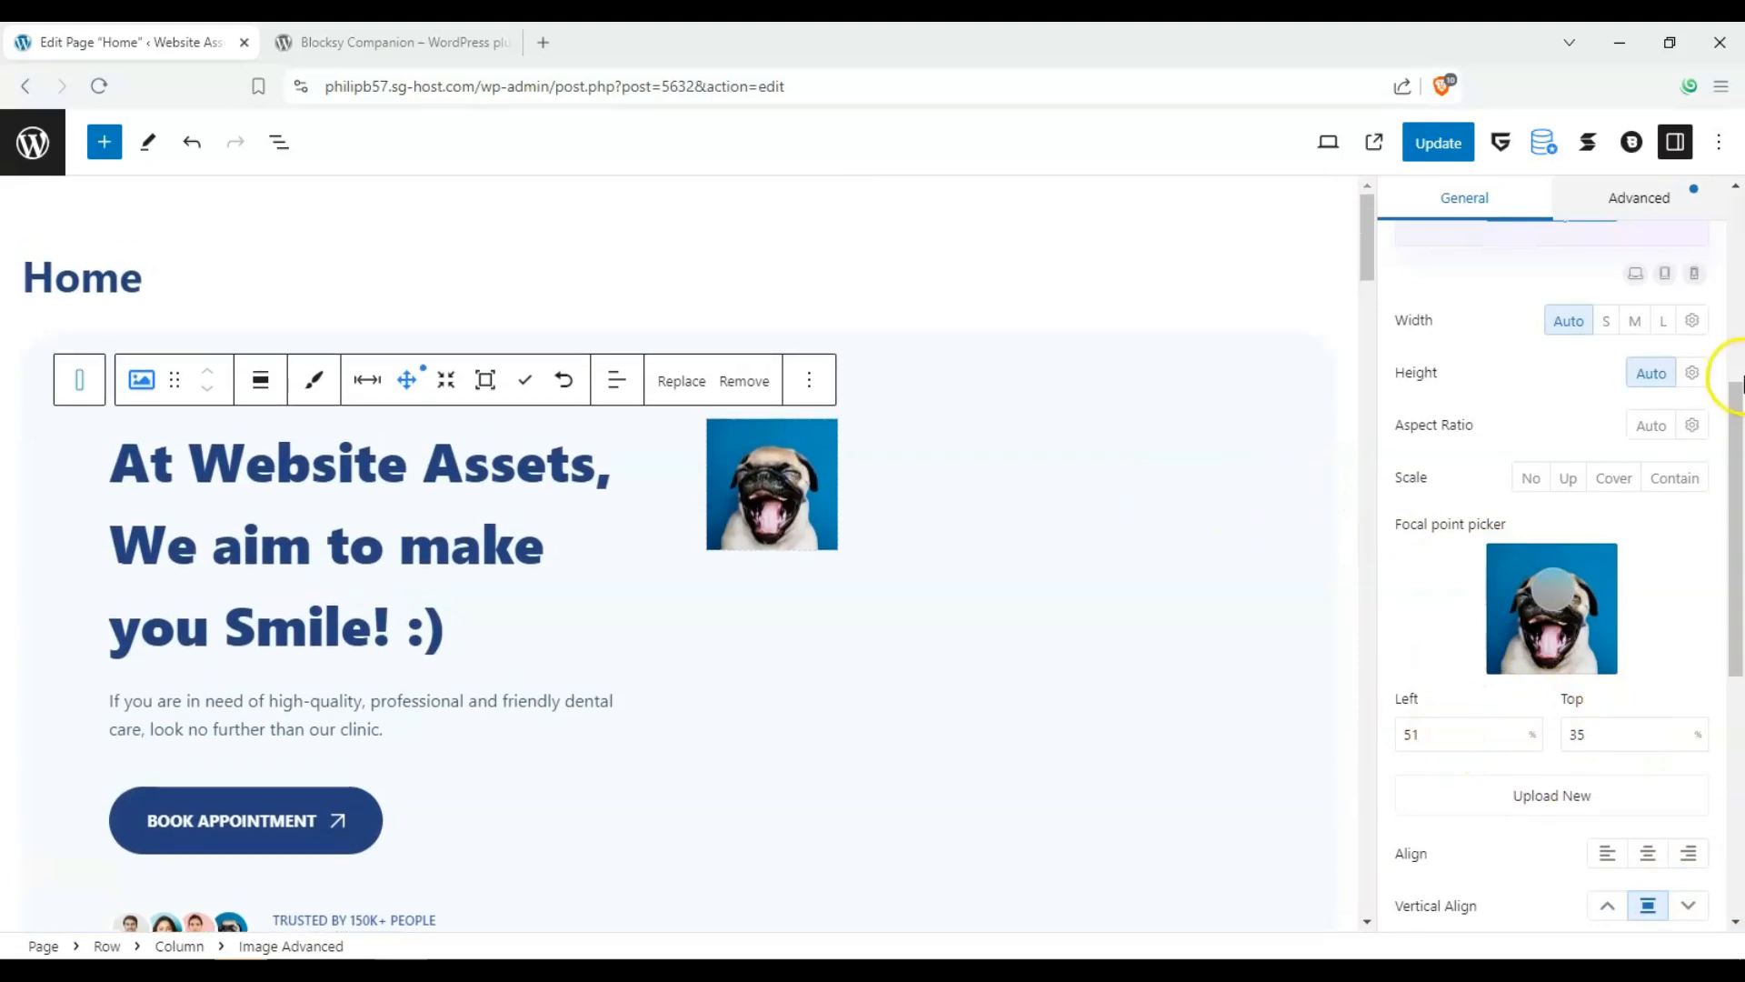
Try the L, M and S width presets on the pug image, keep the M size, and select the surrounding column.
left_click(1664, 323)
left_click(1635, 321)
left_click(1606, 321)
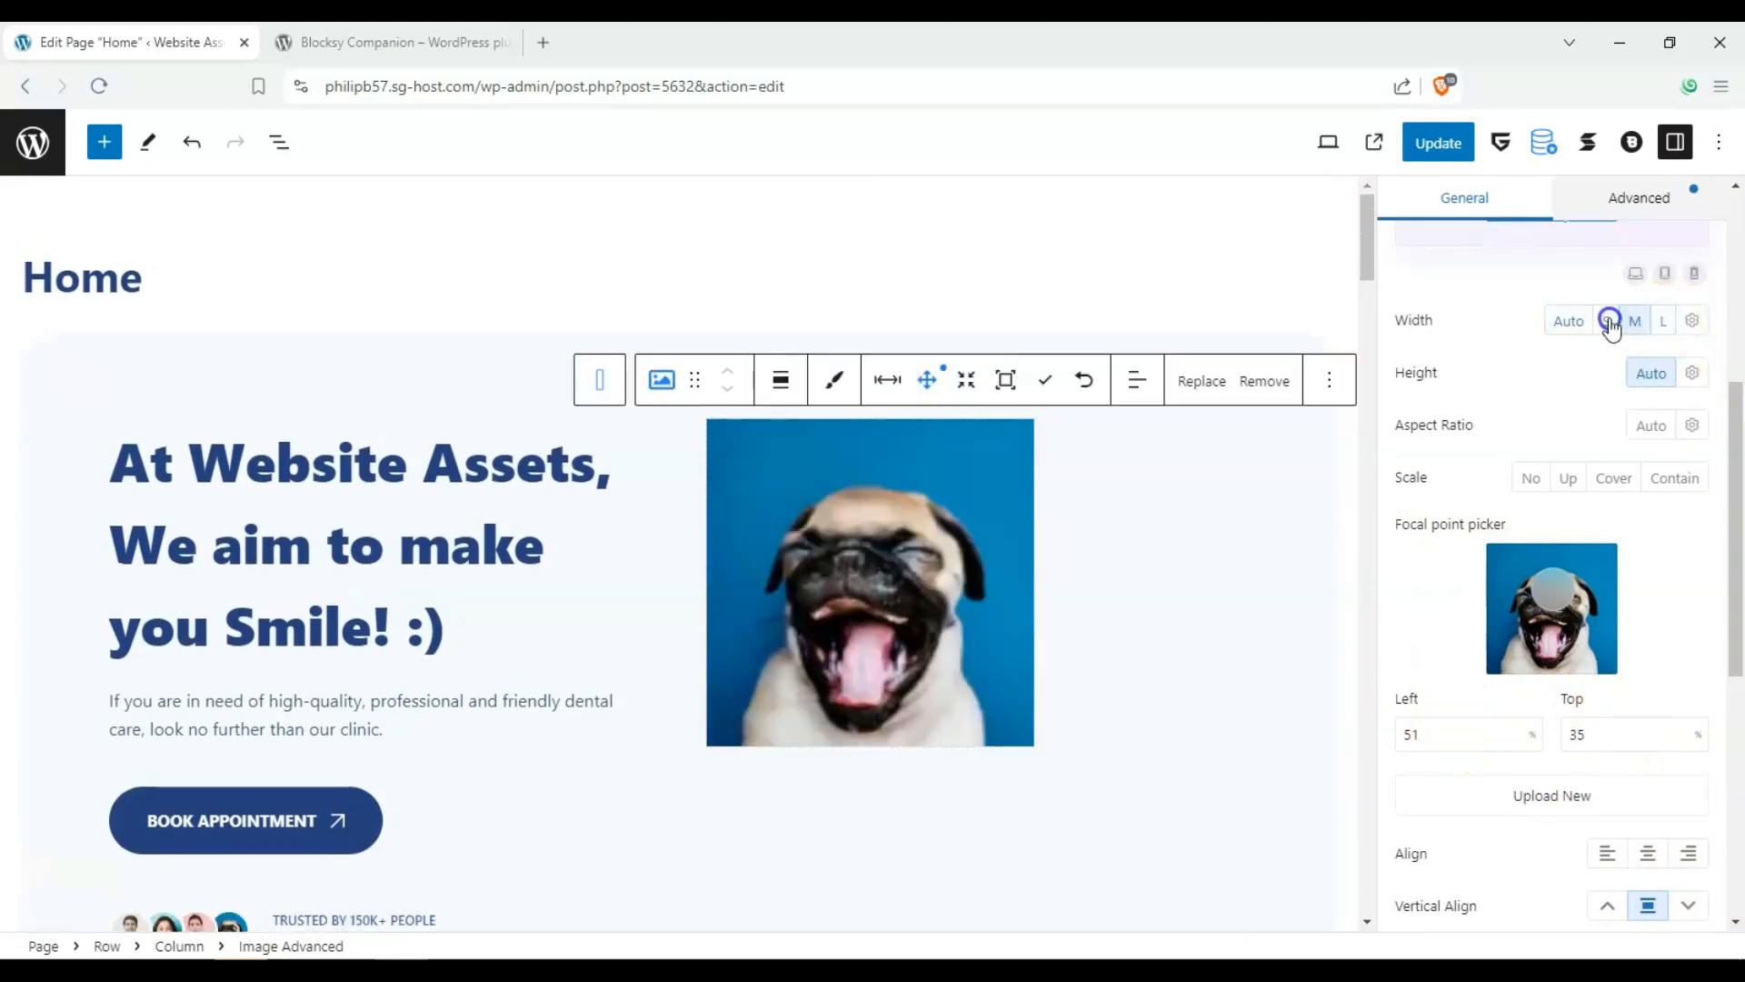
left_click(1138, 596)
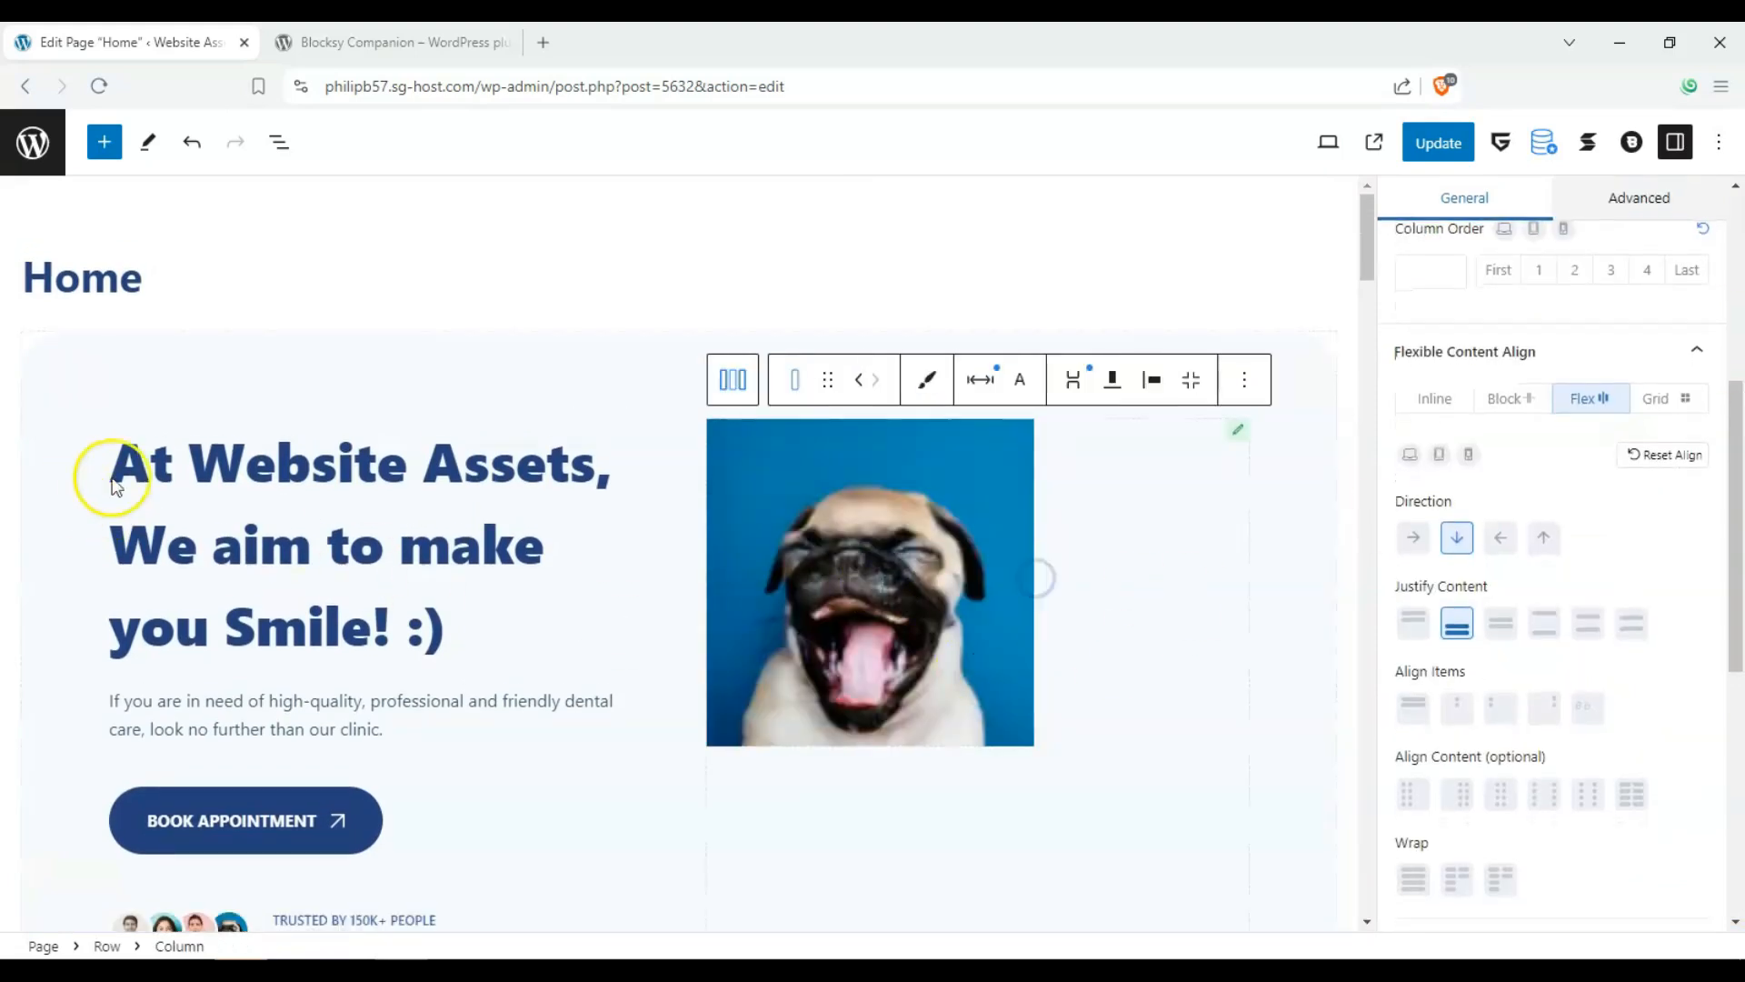
Update the Home page to save the edited hero heading and pug image, and select the hero row.
scroll(1039, 583, "down", 2)
scroll(1039, 583, "up", 1)
left_click(1425, 138)
scroll(782, 513, "down", 6)
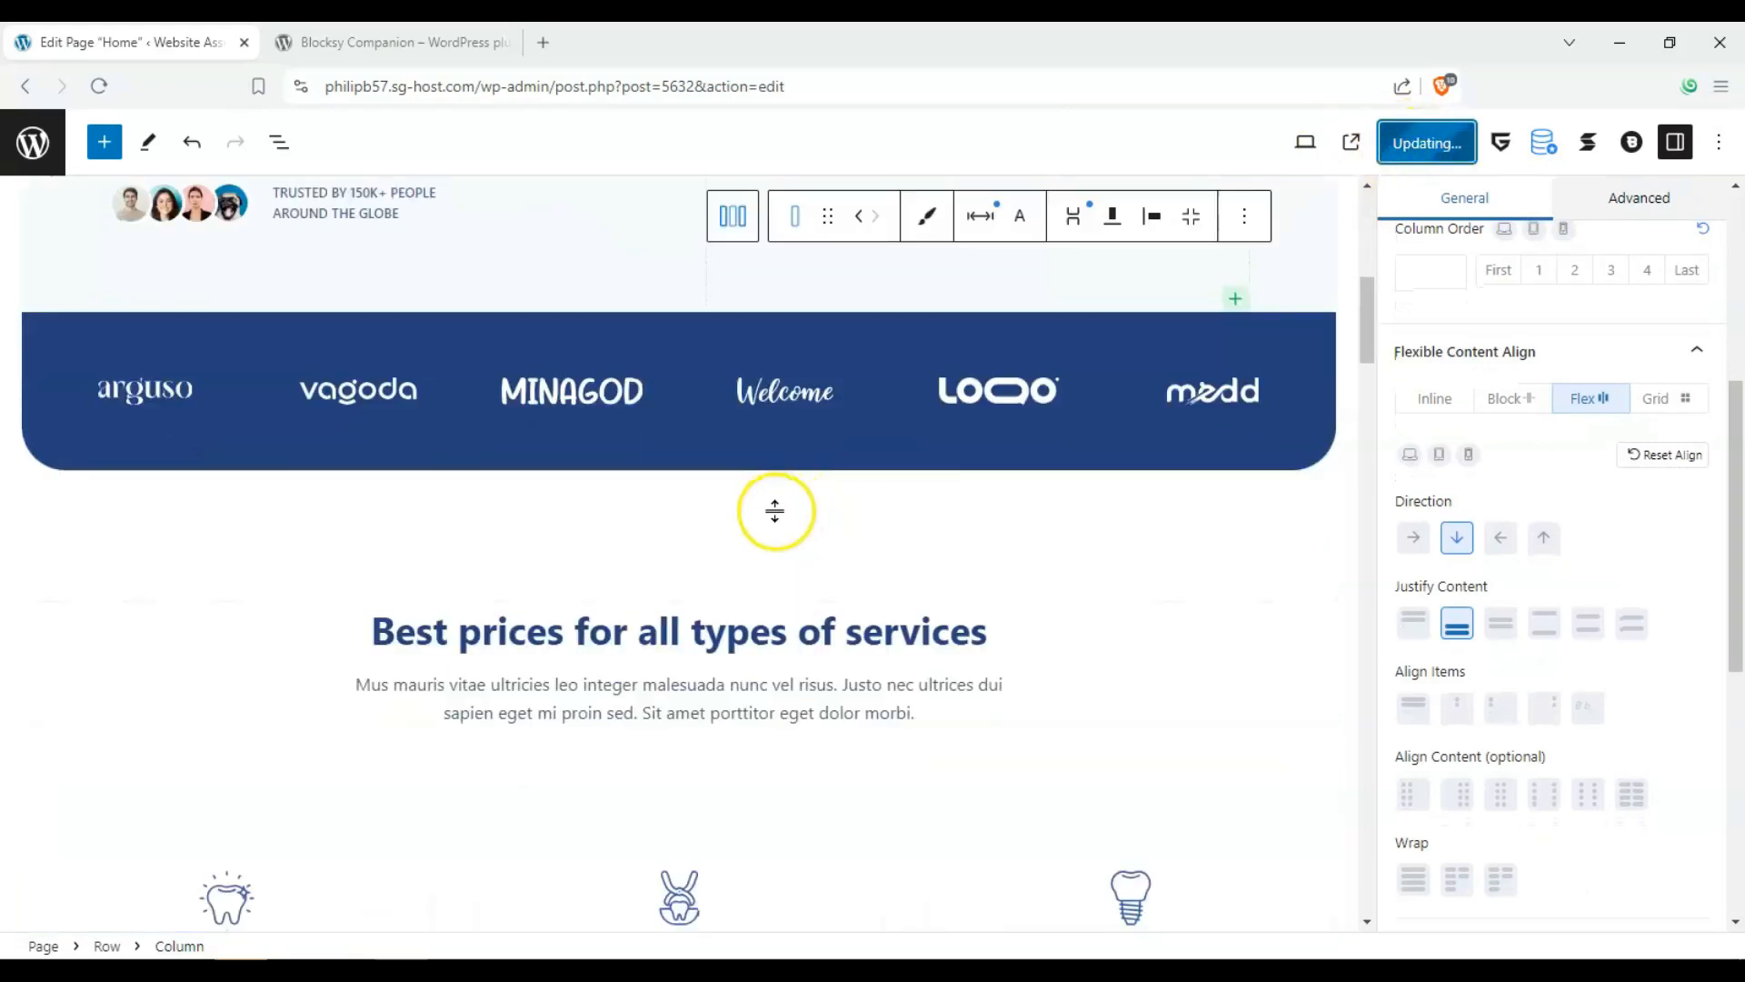
scroll(756, 538, "up", 3)
scroll(751, 544, "up", 3)
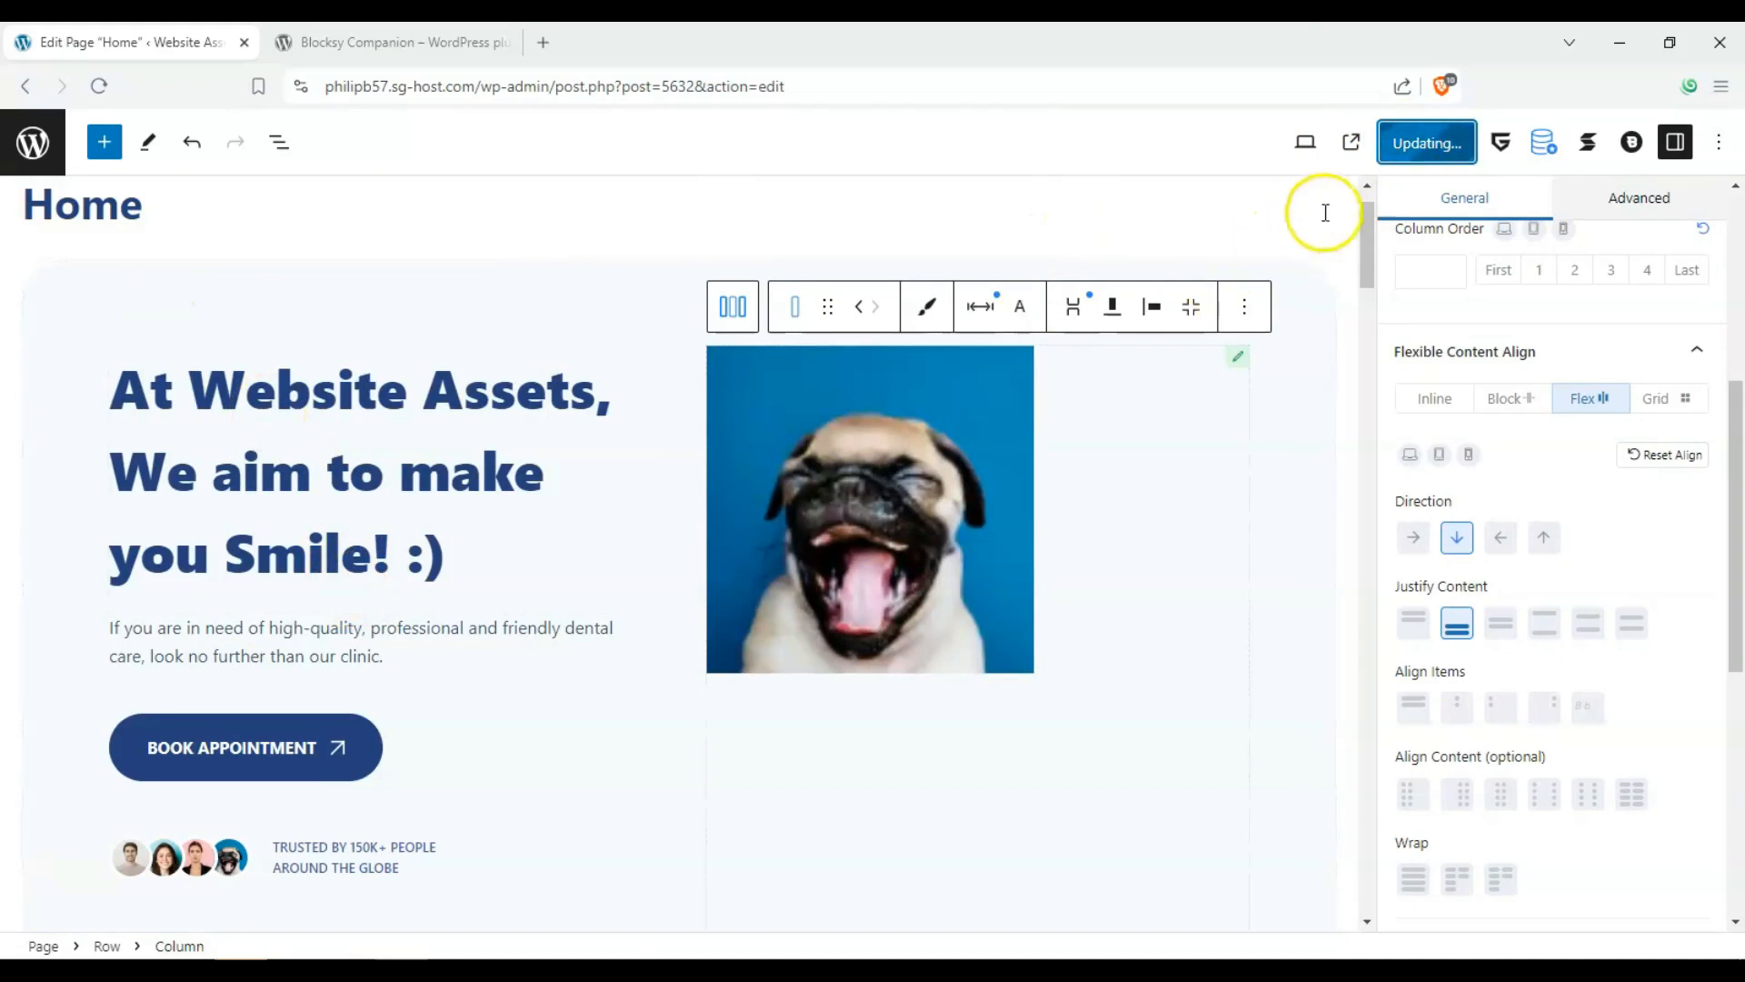
left_click(1330, 314)
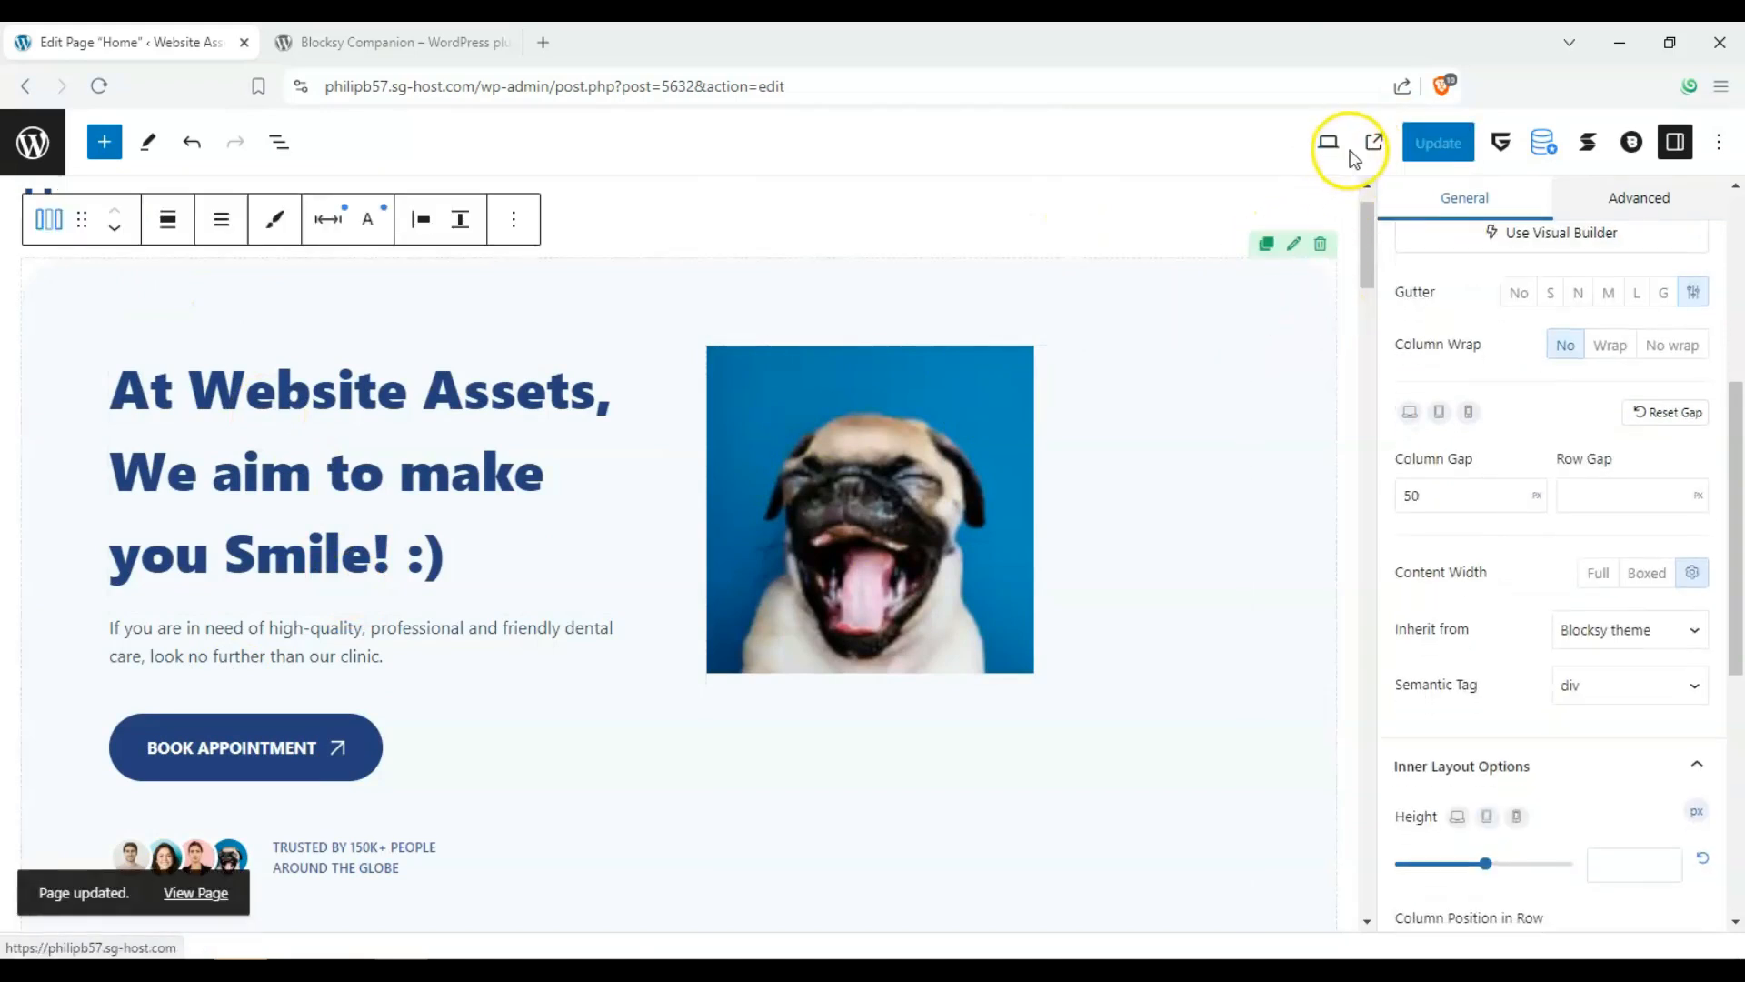
View the live homepage, close the page editor, and check the hero heading and pug image on the published site.
left_click(1373, 143)
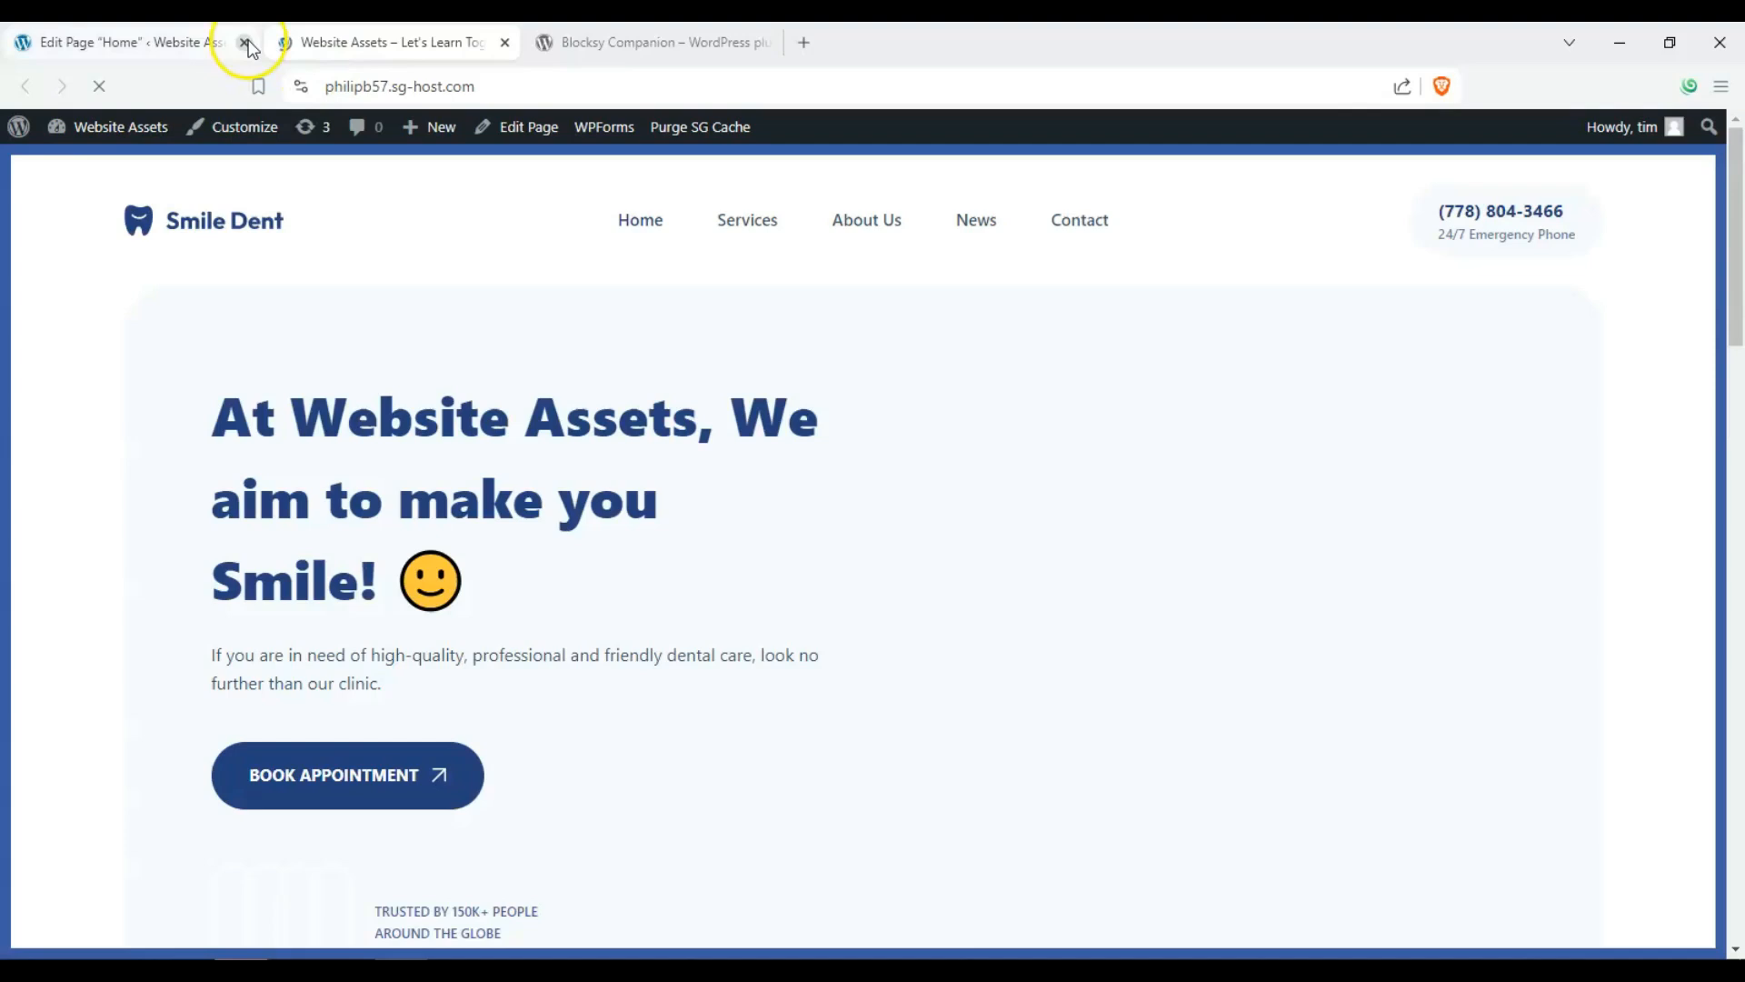
left_click(243, 42)
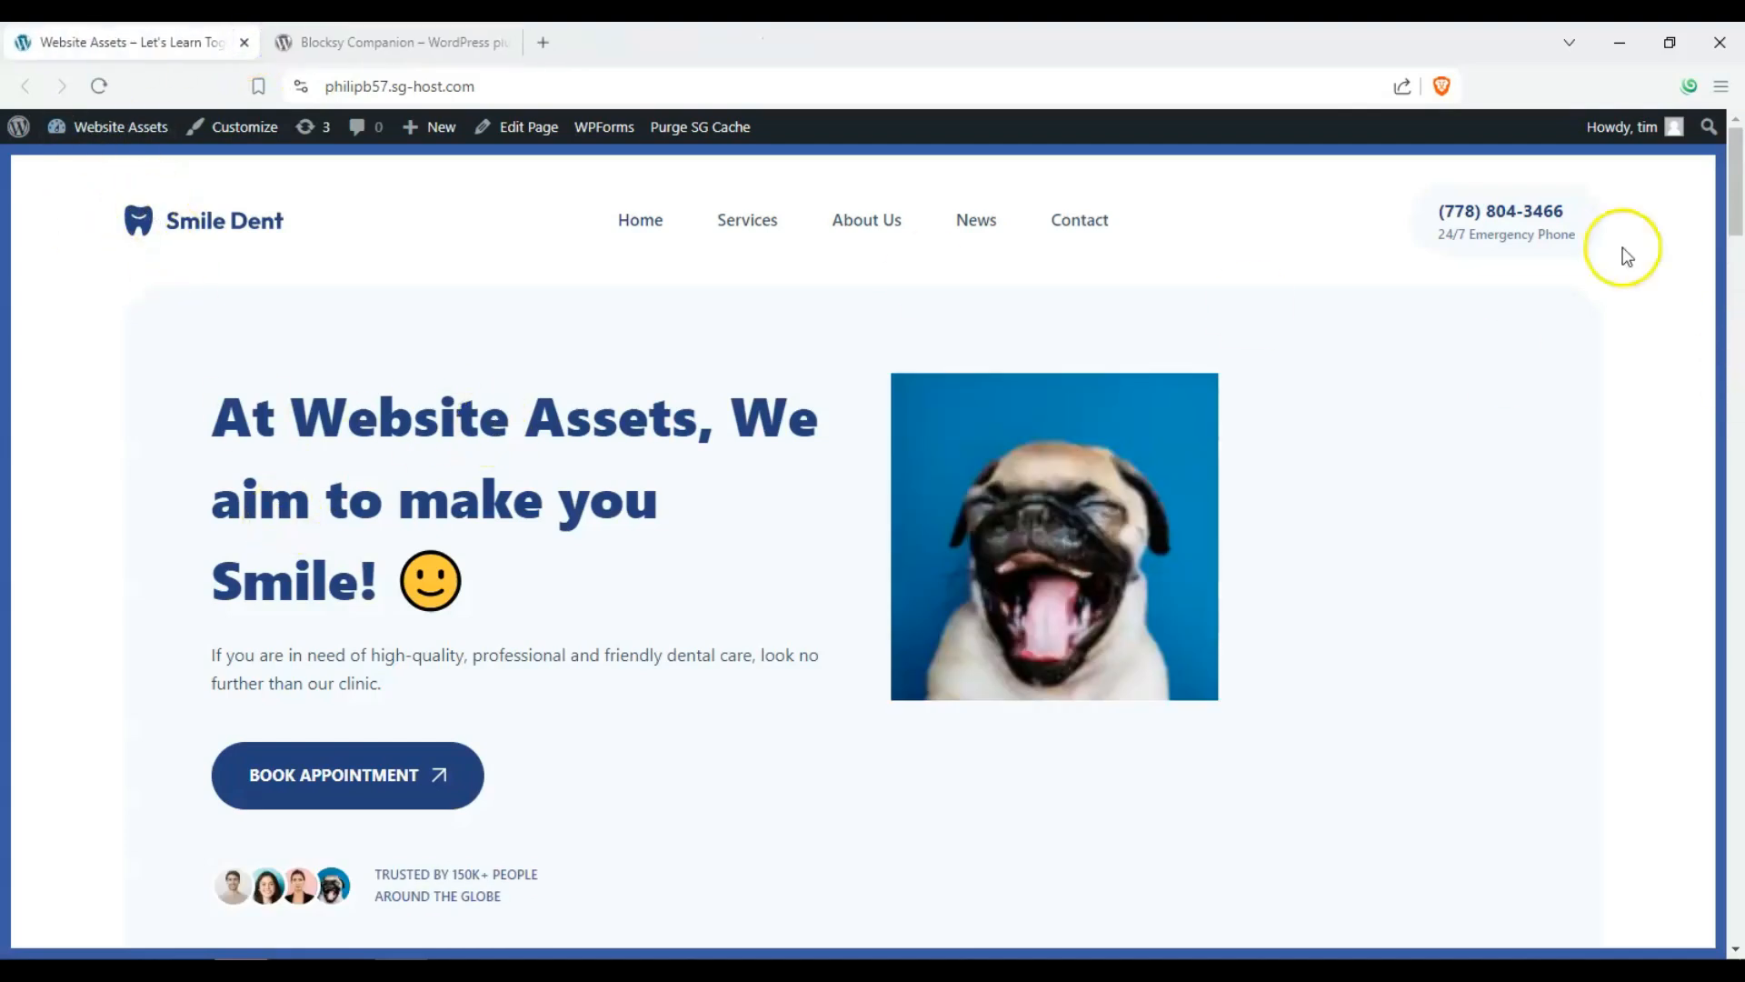
left_click_drag(246, 416, 1130, 576)
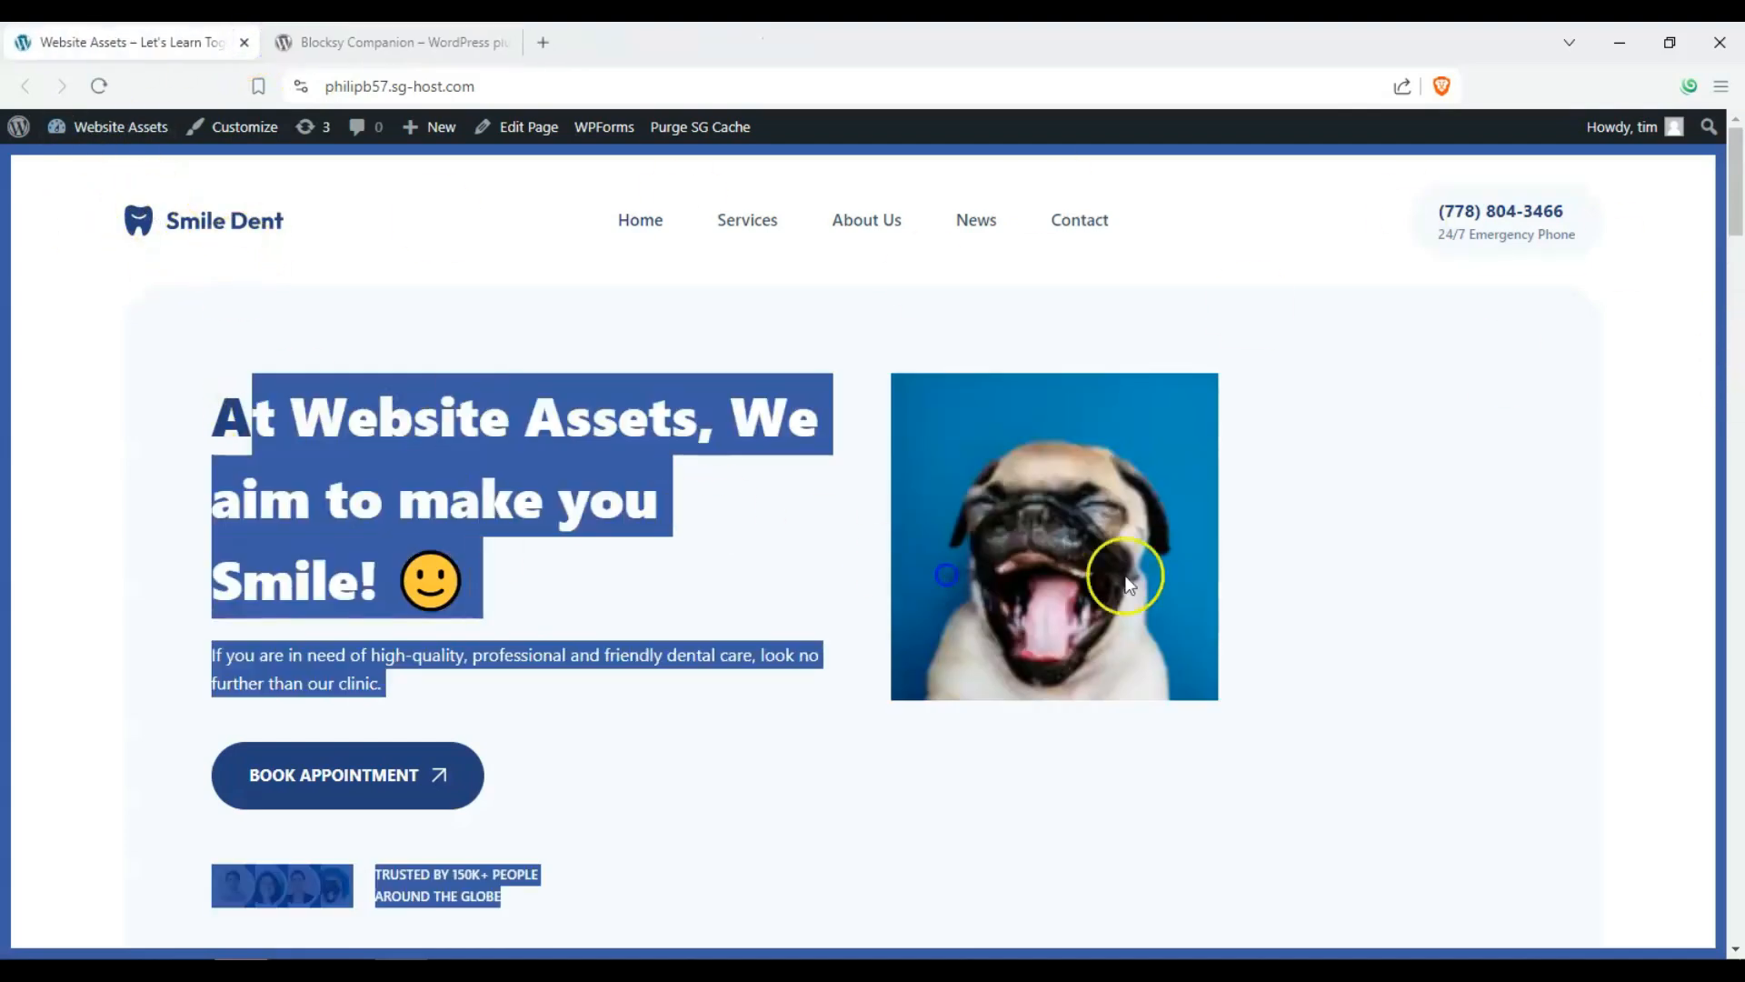
left_click(1309, 589)
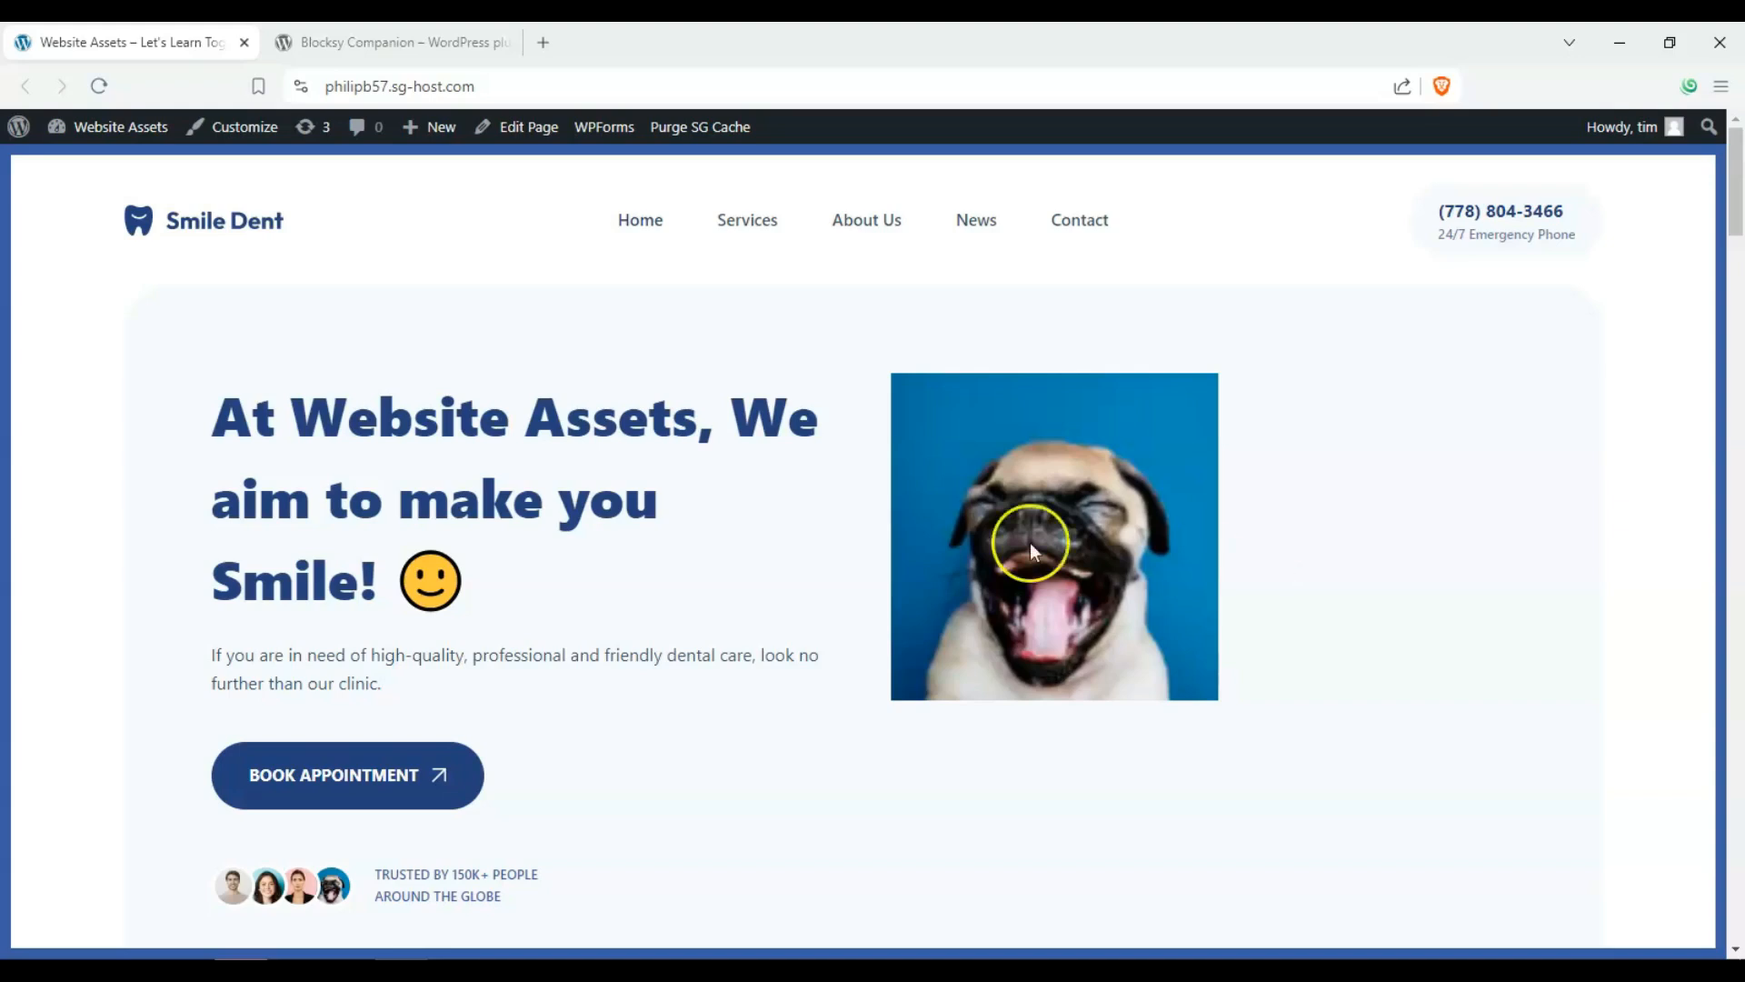
scroll(1029, 543, "down", 5)
scroll(562, 453, "up", 5)
Review the Blocksy Companion plugin page on WordPress.org, including its description and requirements, and return to the live homepage.
left_click(354, 45)
scroll(189, 529, "down", 3)
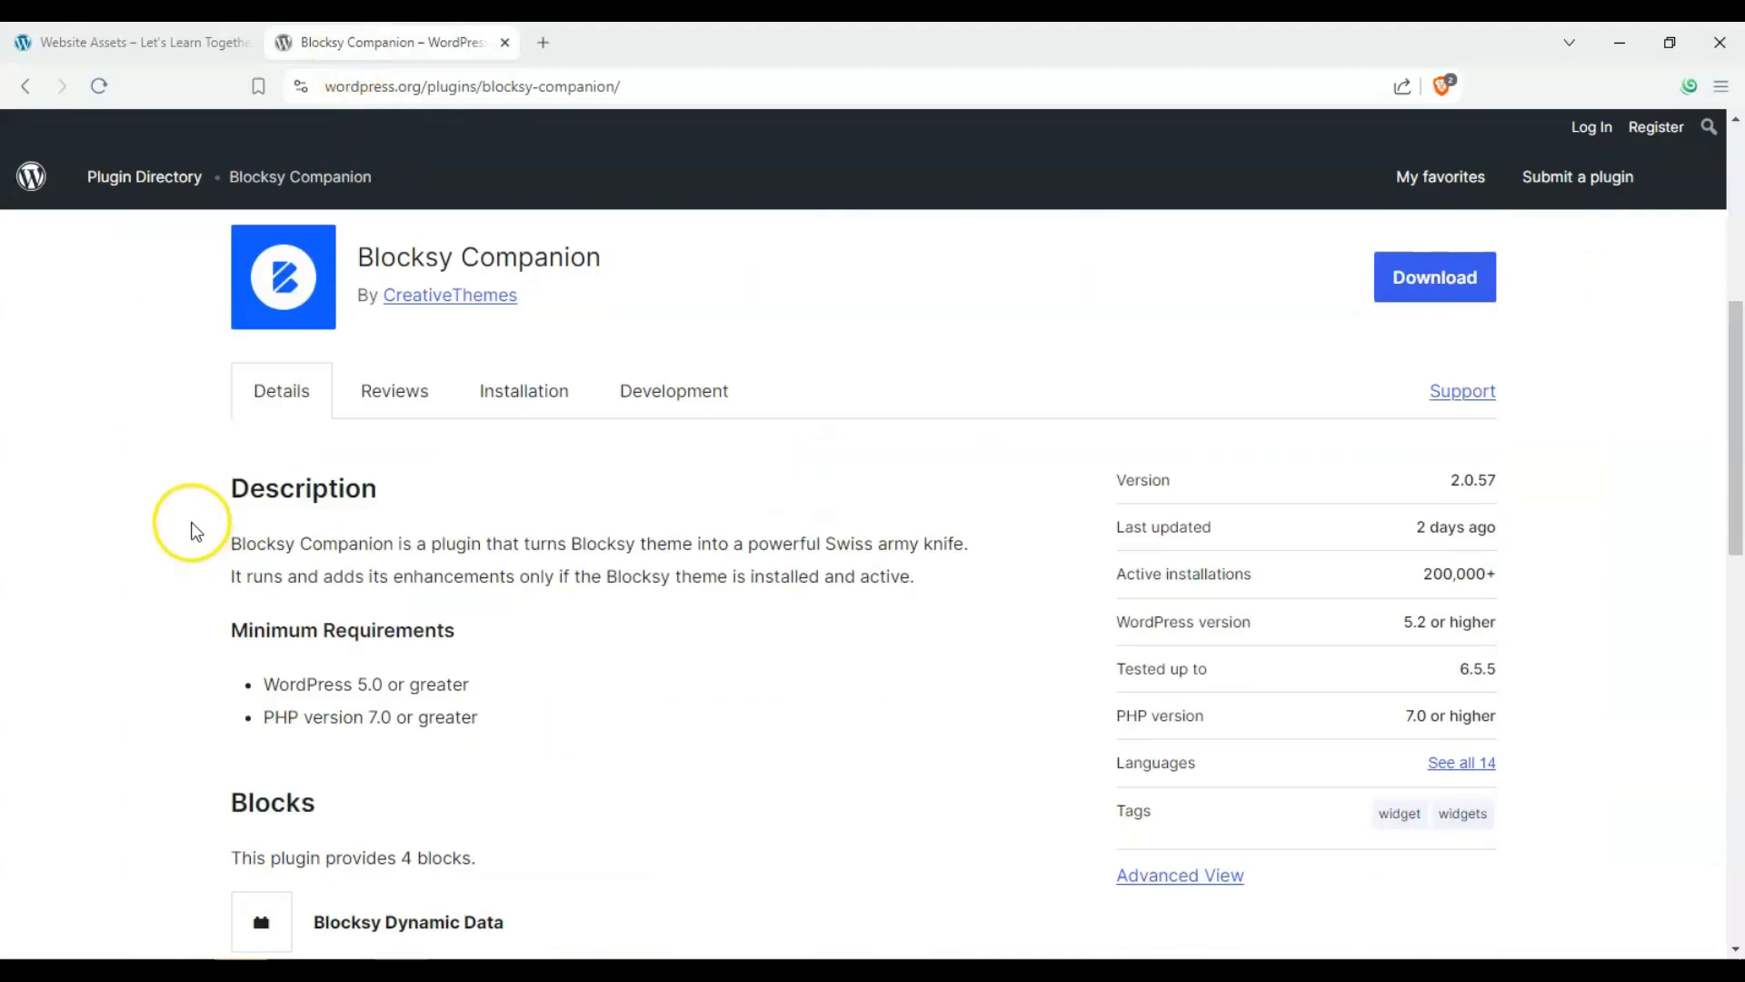
scroll(192, 409, "up", 3)
scroll(173, 282, "up", 3)
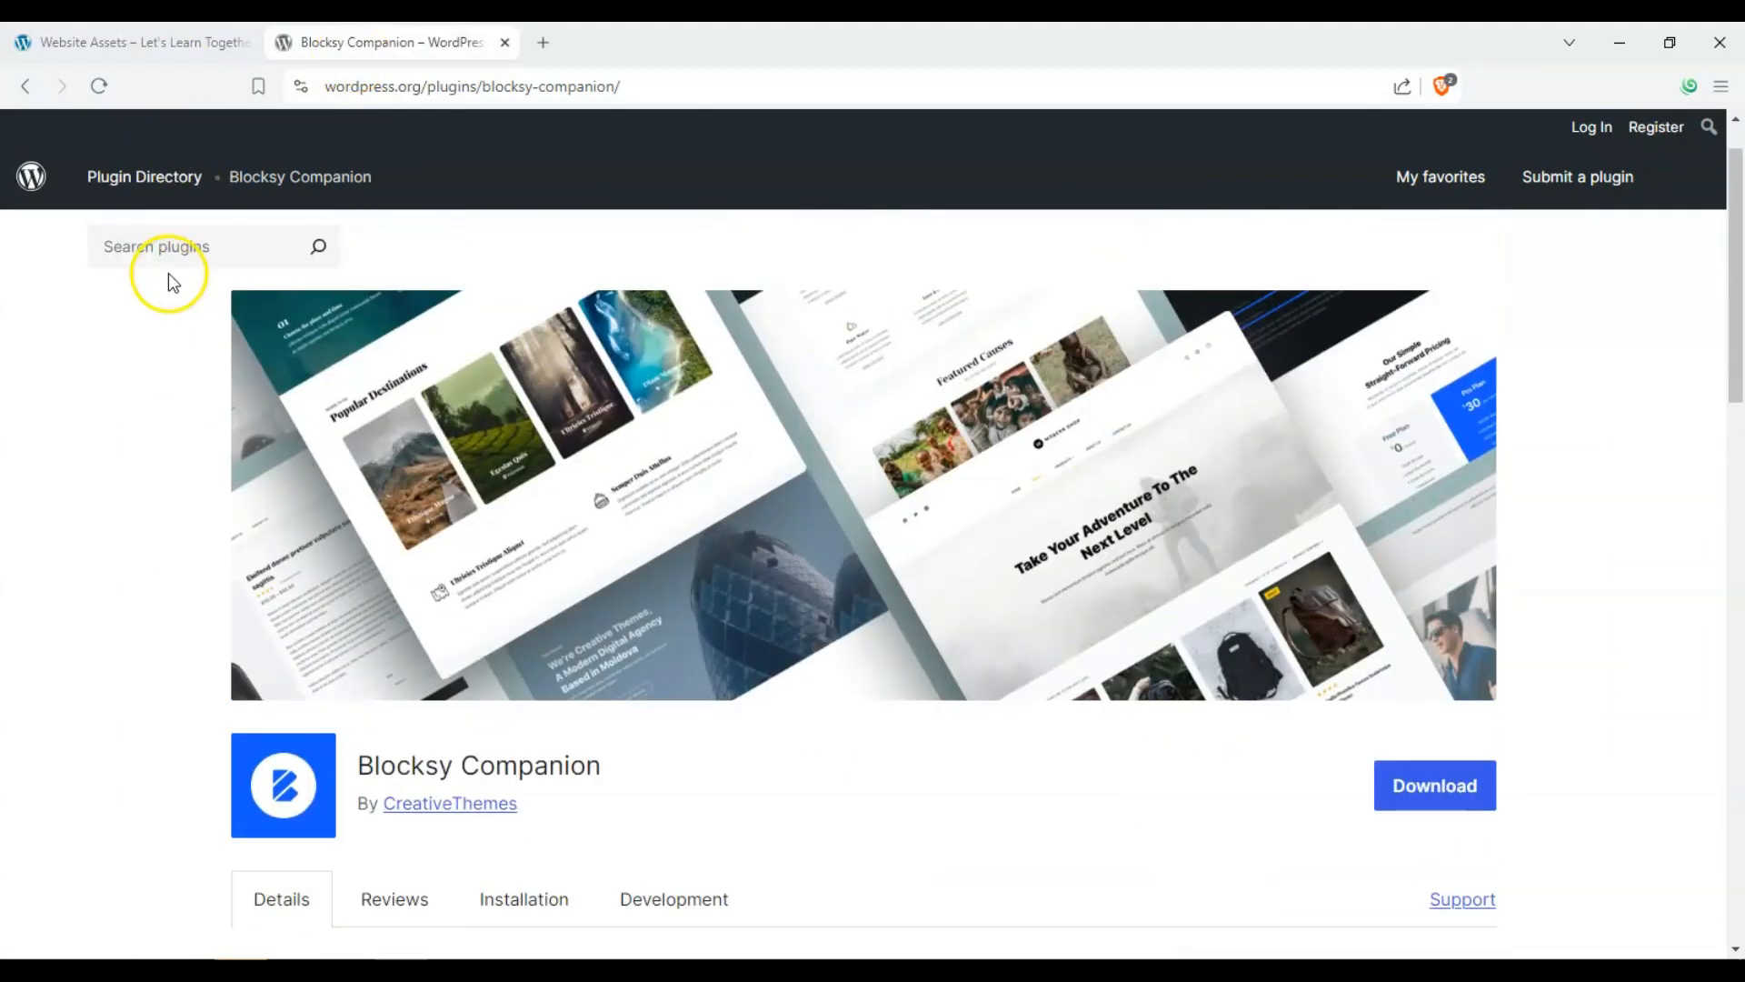
left_click(200, 55)
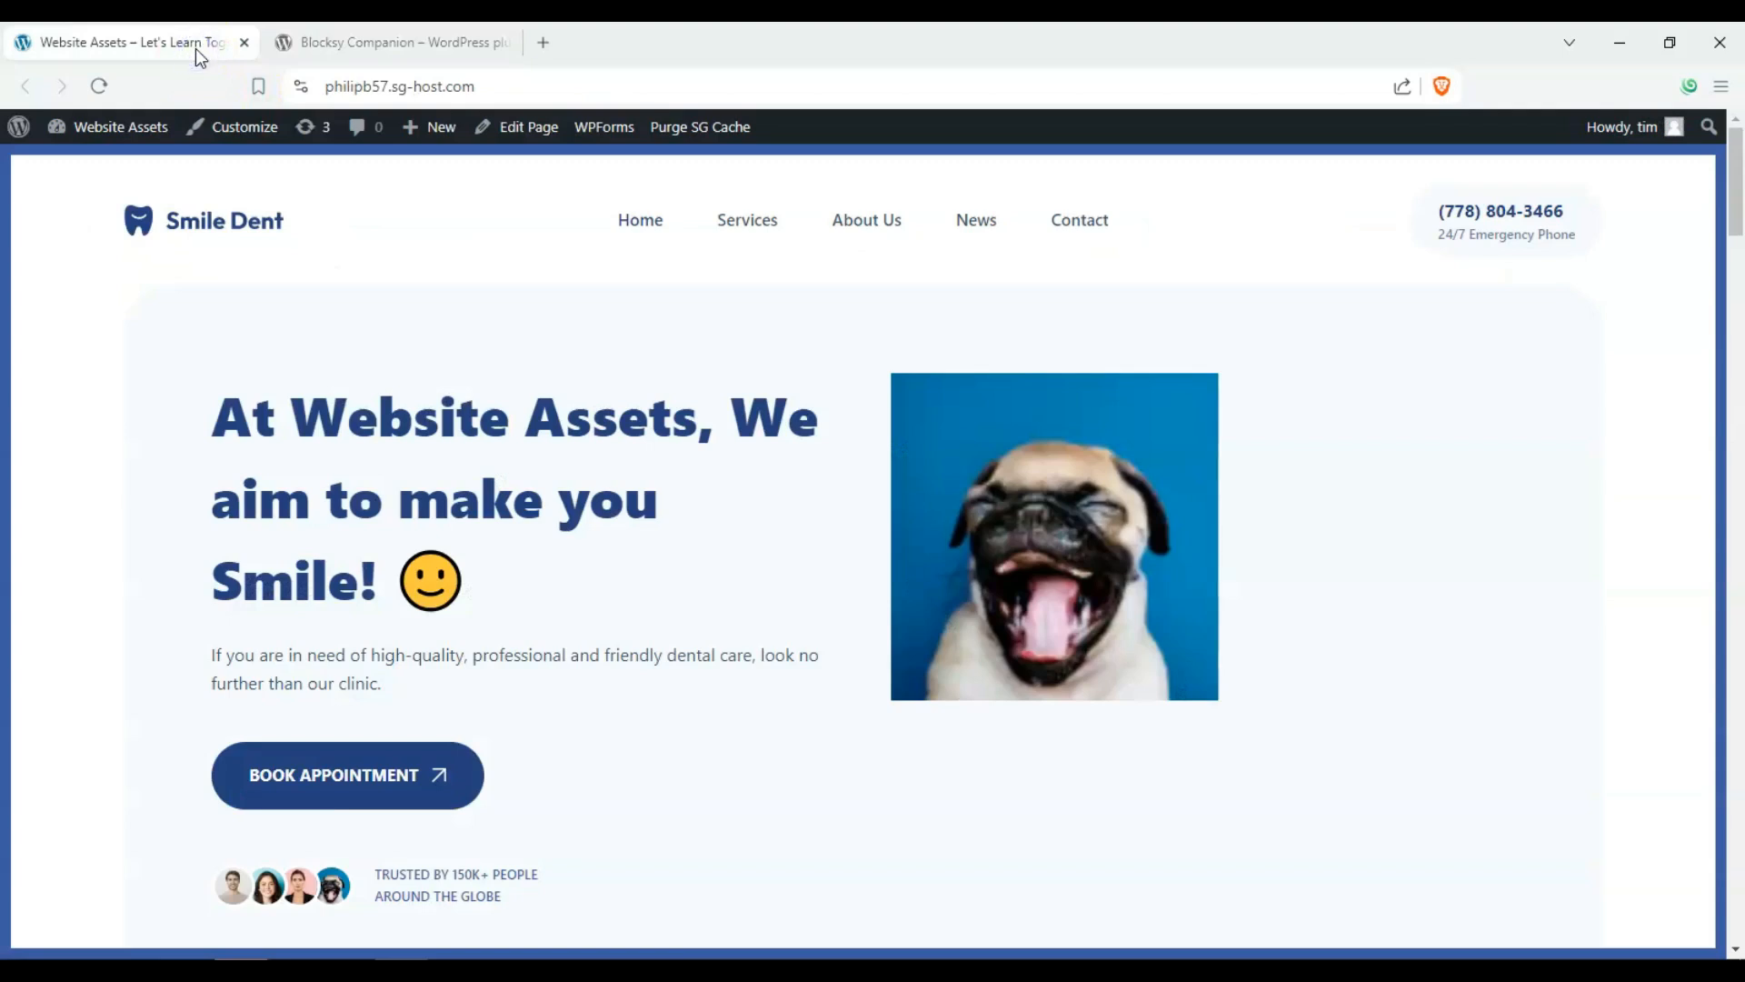